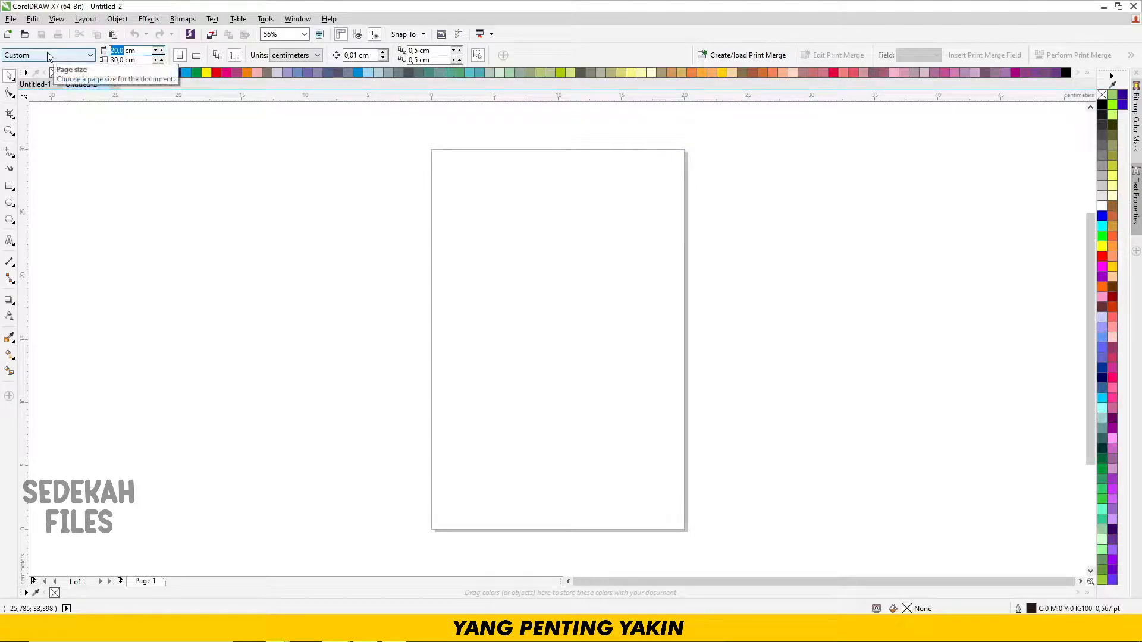
Step: Set the page size to 120 × 120 cm
text(1)
text(120)
key(Return)
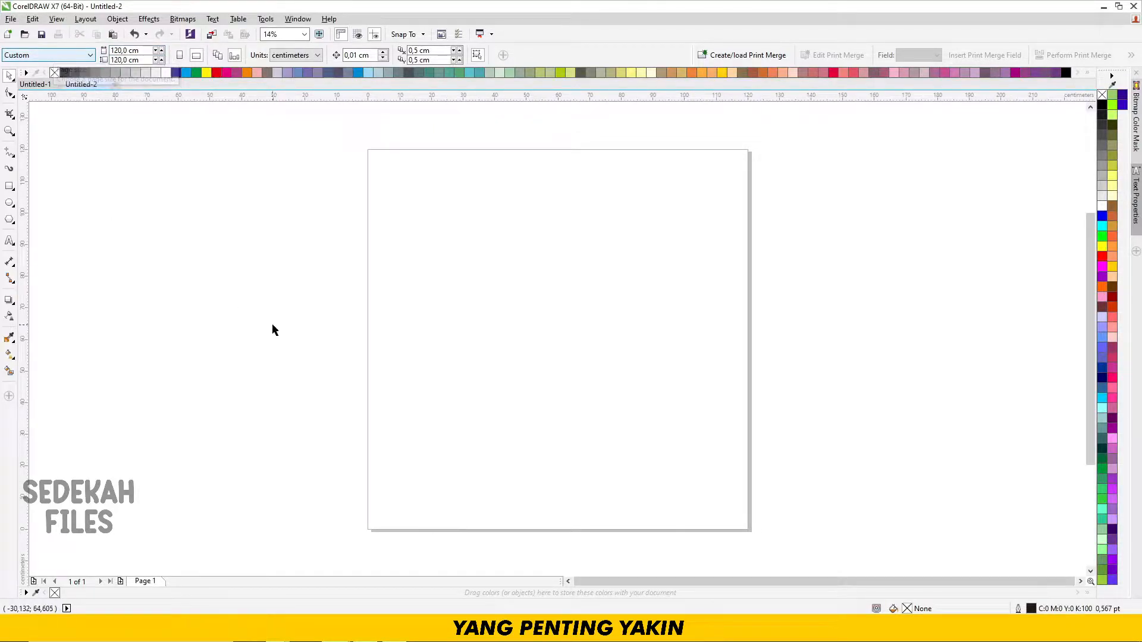
Step: Start an artistic text beside the page at 200 pt with the first line "DAFTAR PESERTA QURBAN"
click(7, 242)
click(184, 257)
click(411, 55)
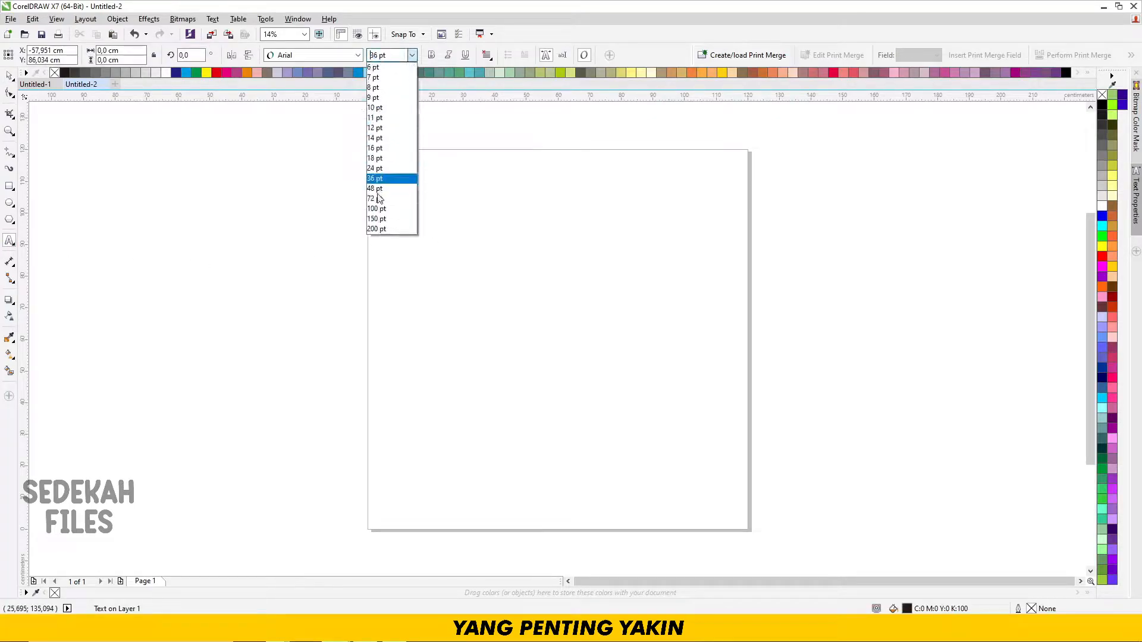
click(379, 229)
text(DAFTAR PE)
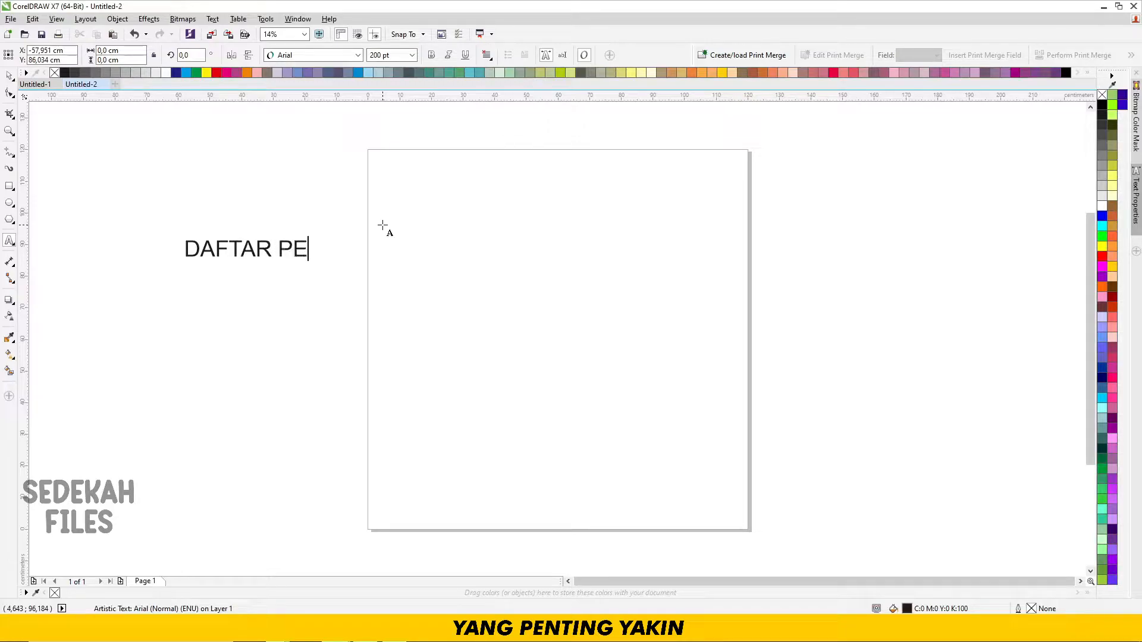
text(SERTA Q)
text(URBAN)
Step: Add two more lines to the text: "MASJID MUHAJIRIN" and "TAHUN 1443 H / 2022 M"
text(MASJID )
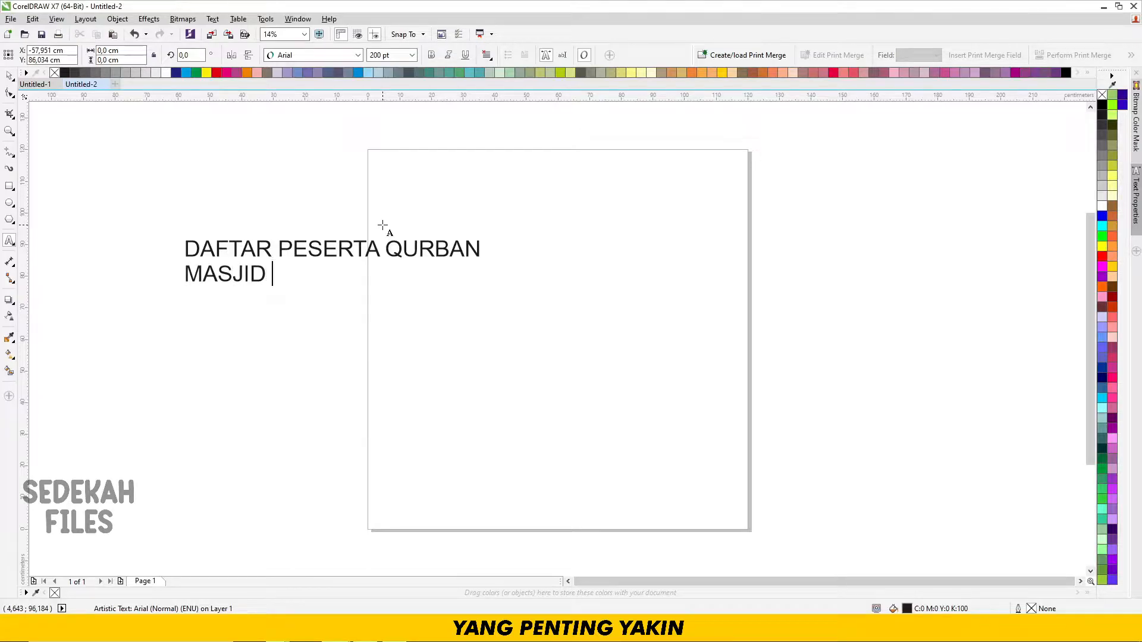
text(MUHA)
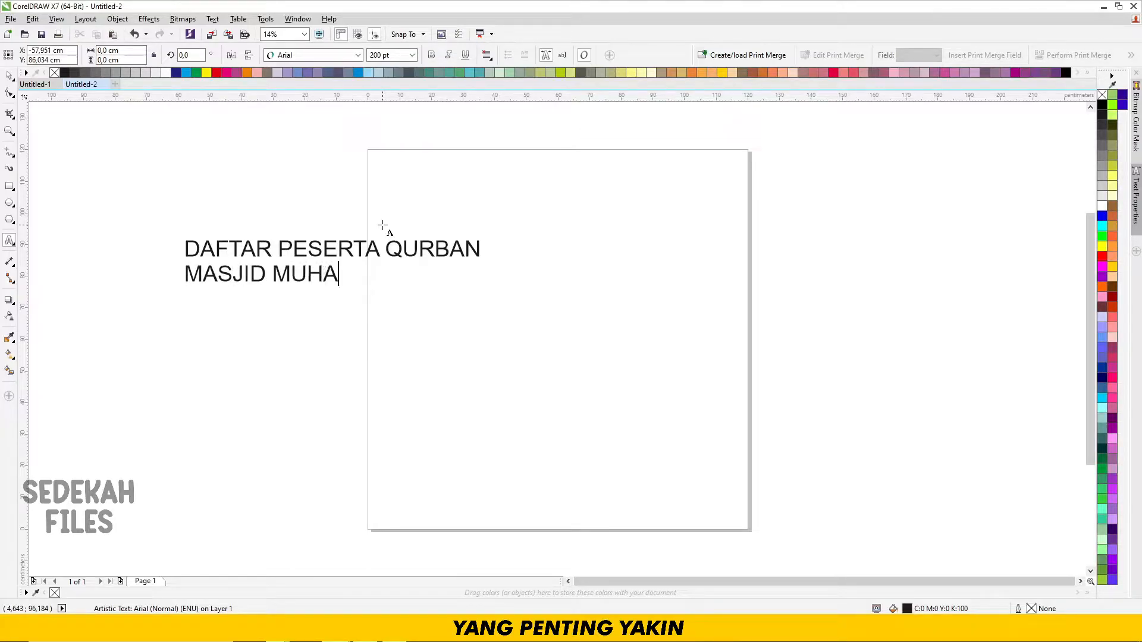
text(JIDRIN)
key(Return)
text(TAHUN 1443)
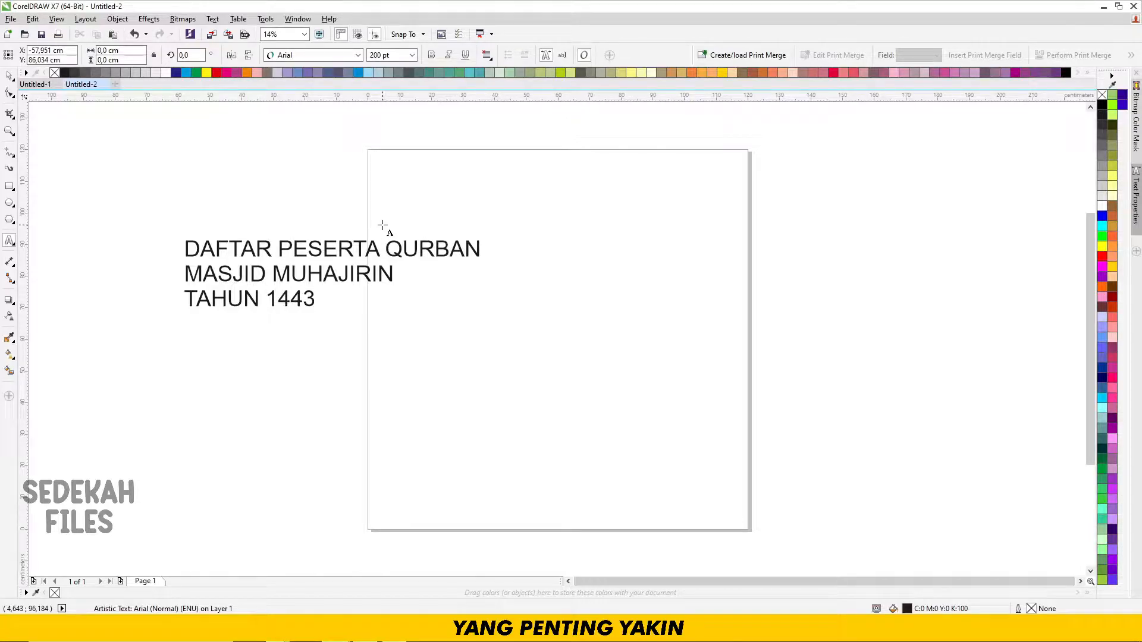
text( H / 2022)
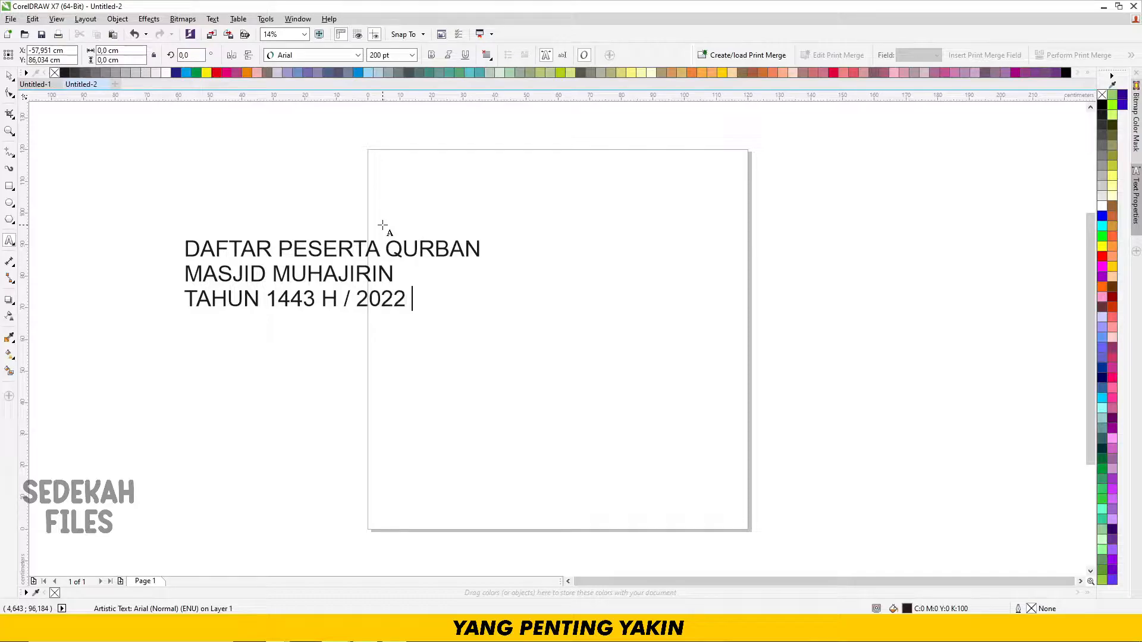
text( M)
key(ctrl+space)
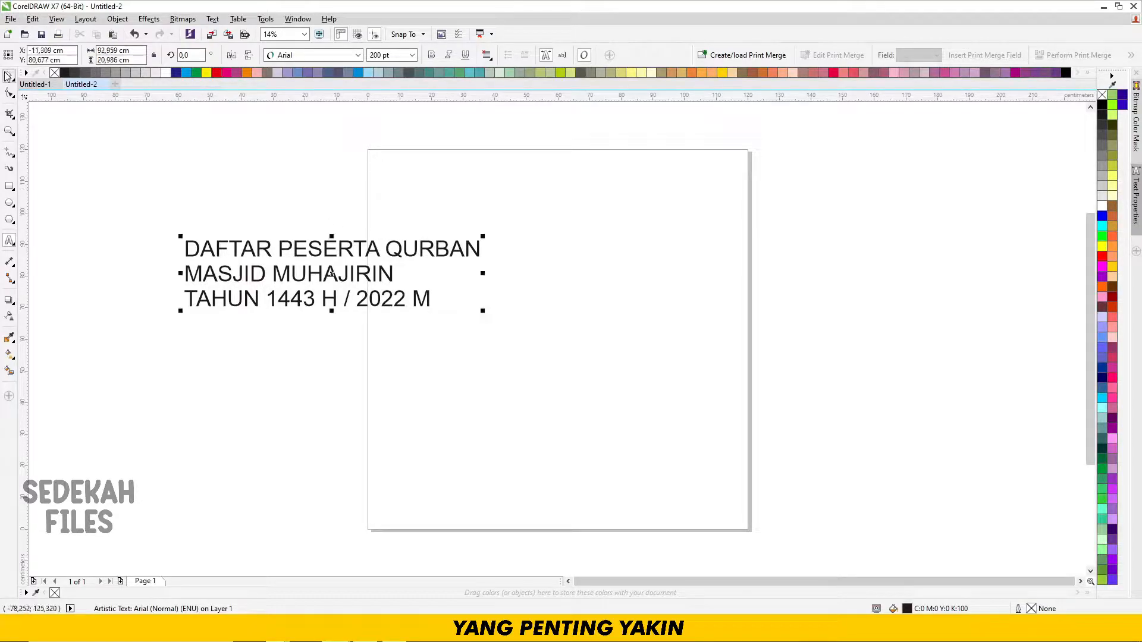
Step: Place the text at the top of the page as three separate lines and centre-align them horizontally
key(p)
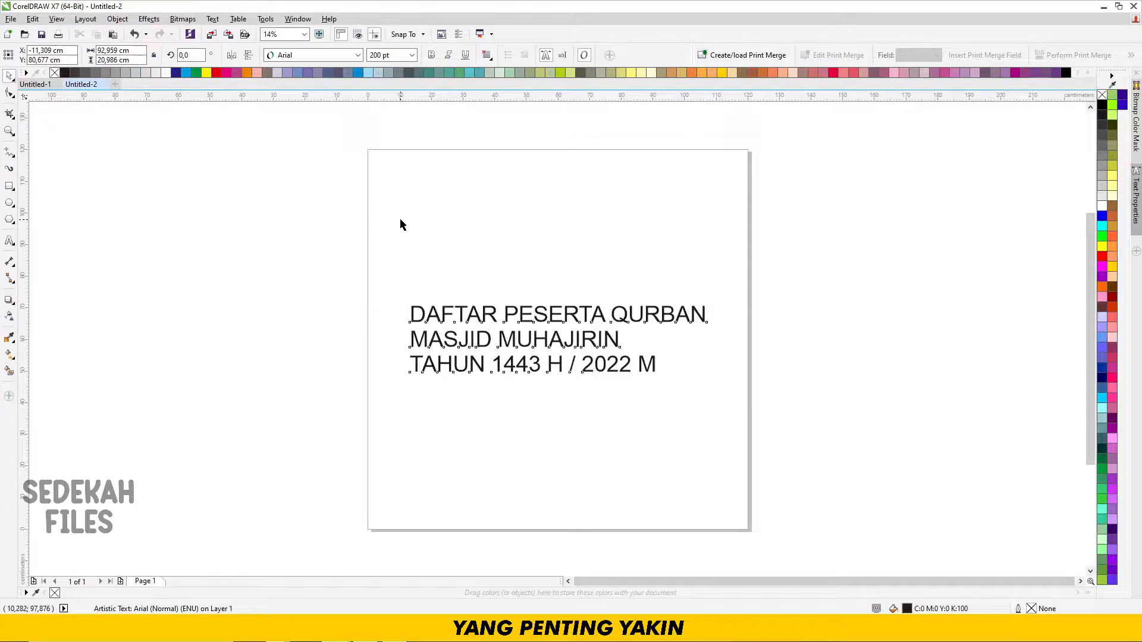
drag(589, 319, 588, 176)
drag(746, 286, 362, 158)
key(c)
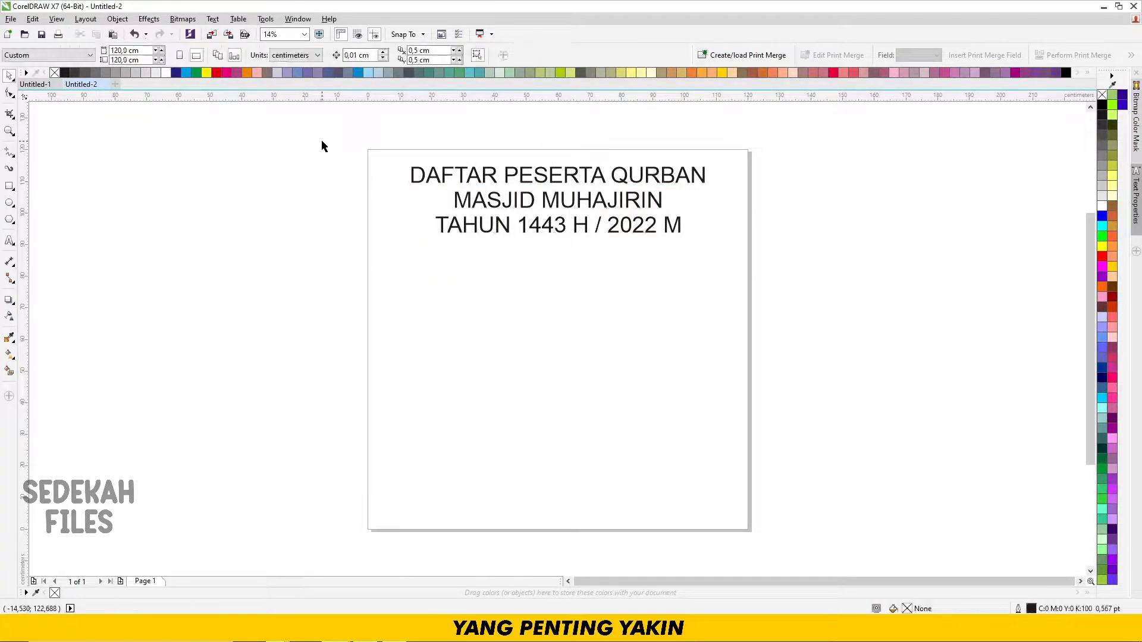
Step: Set the line "DAFTAR PESERTA QURBAN" to bold Tahoma and narrow it to about 85 cm wide
click(494, 182)
click(357, 55)
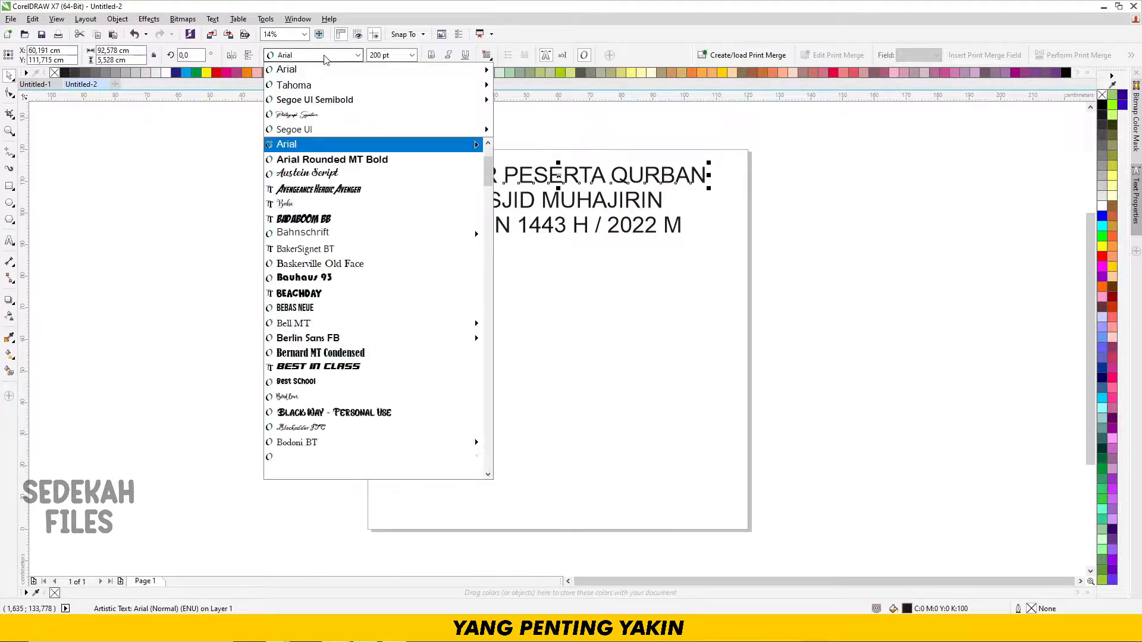
click(304, 78)
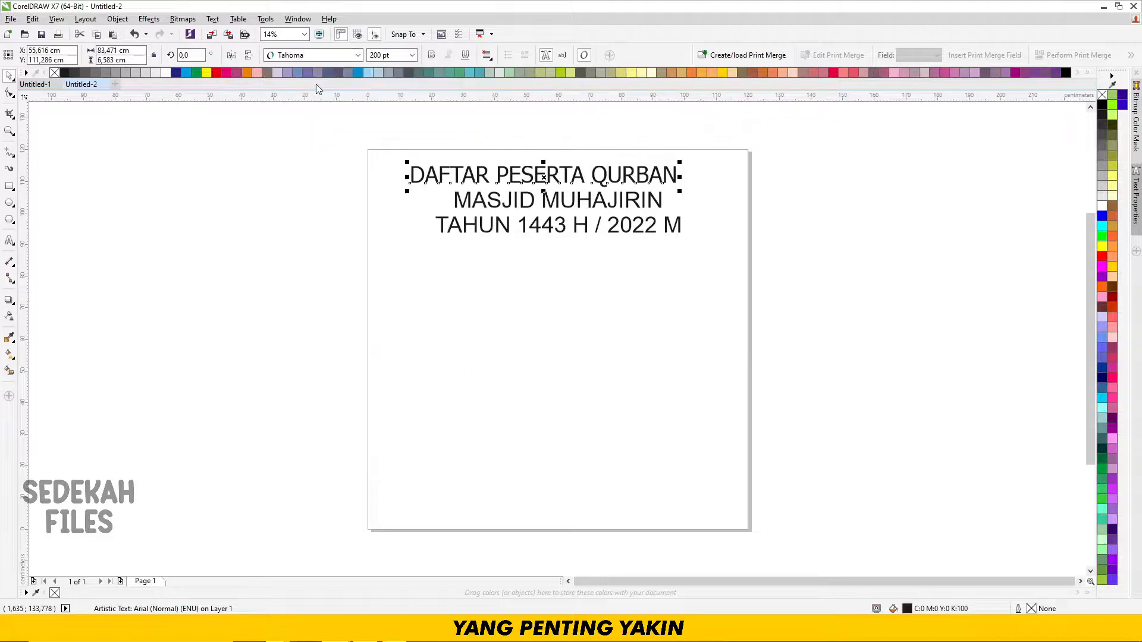
click(431, 55)
click(637, 288)
click(626, 176)
drag(712, 177, 696, 177)
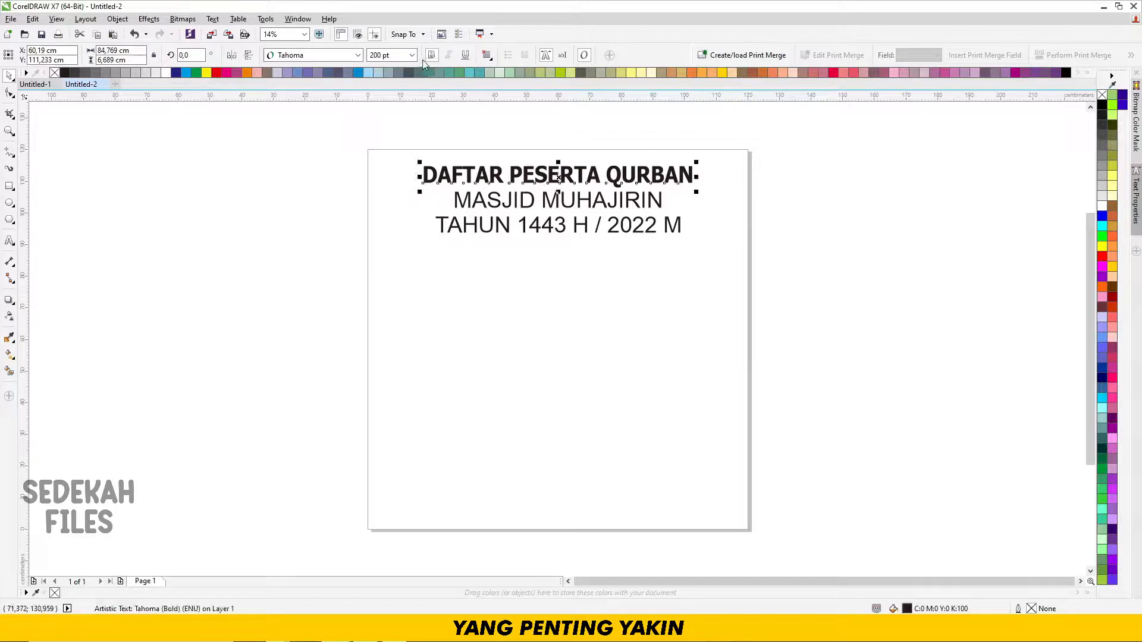
Step: Set the first line's font size to 150 pt and centre it horizontally over the "MASJID MUHAJIRIN" line
click(412, 55)
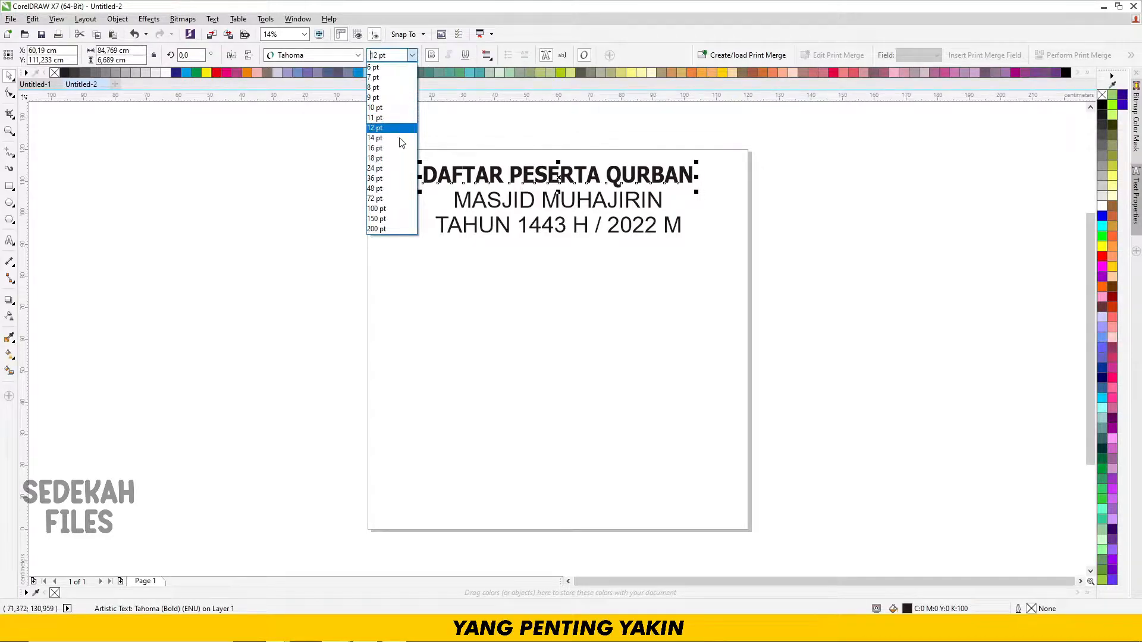
click(384, 219)
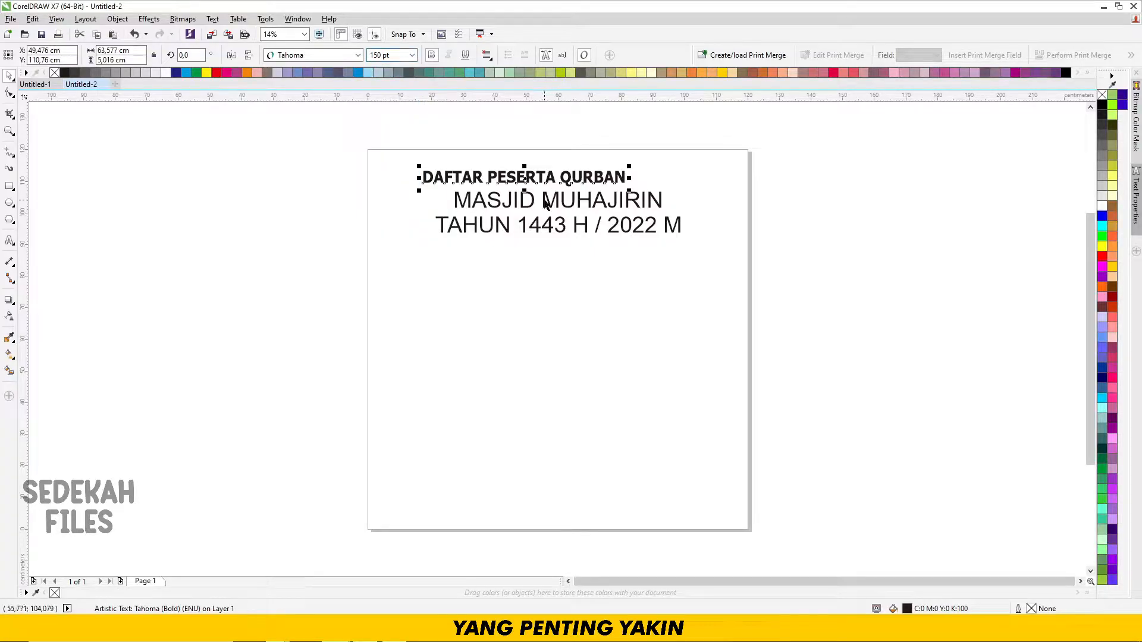
shift+click(544, 200)
key(c)
click(668, 267)
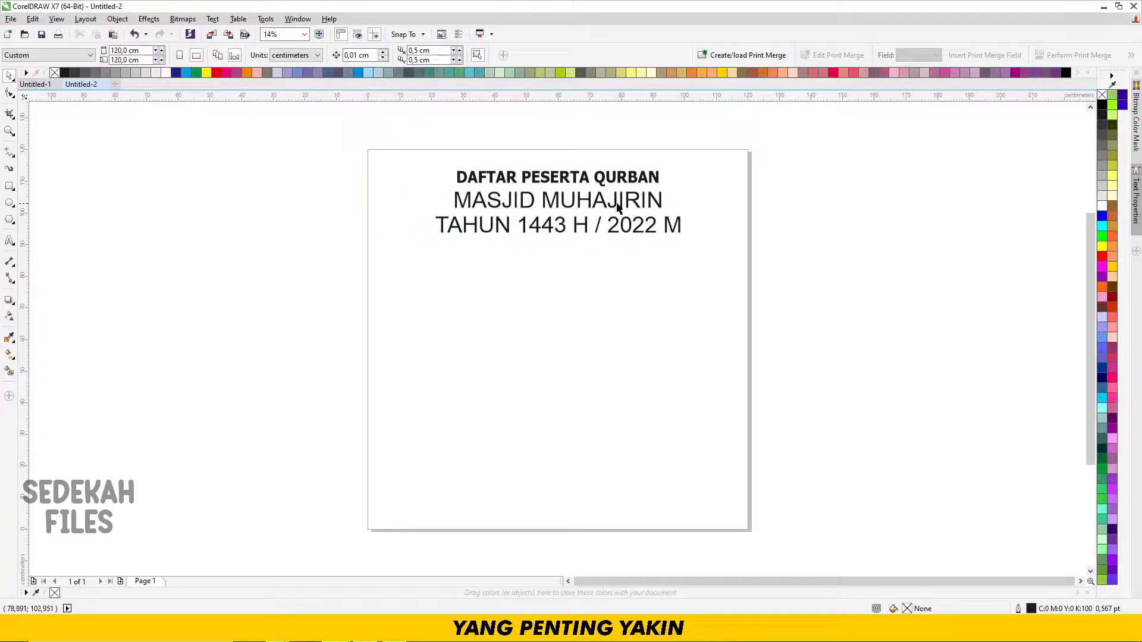
Step: Change the "MASJID MUHAJIRIN" line to the Subway font and centre it horizontally under the first line
click(618, 207)
click(357, 55)
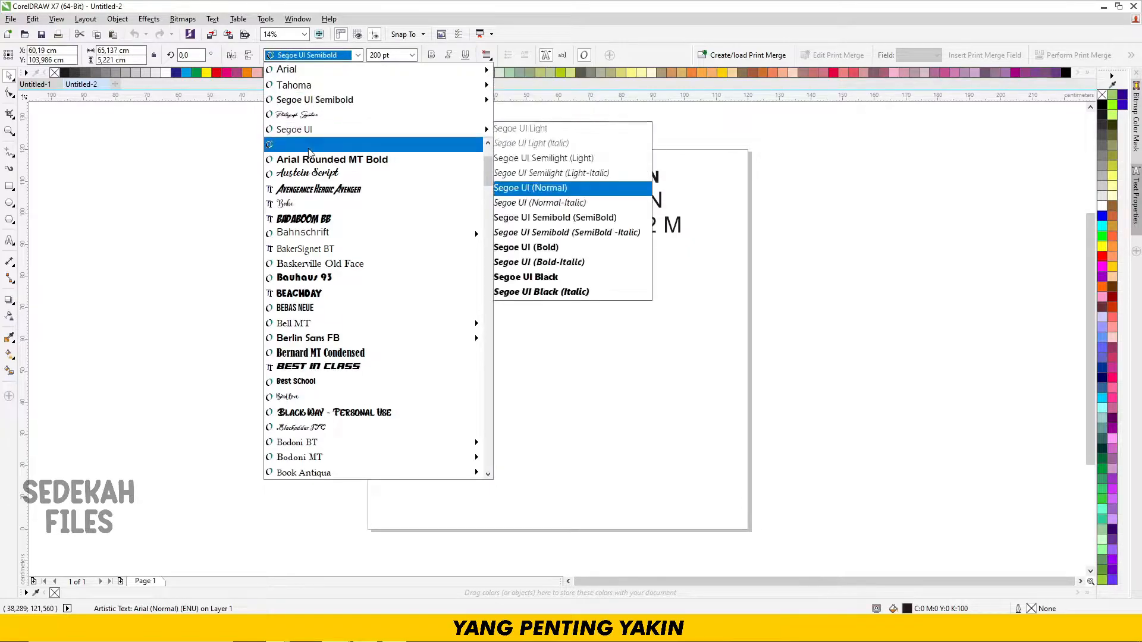
text(s)
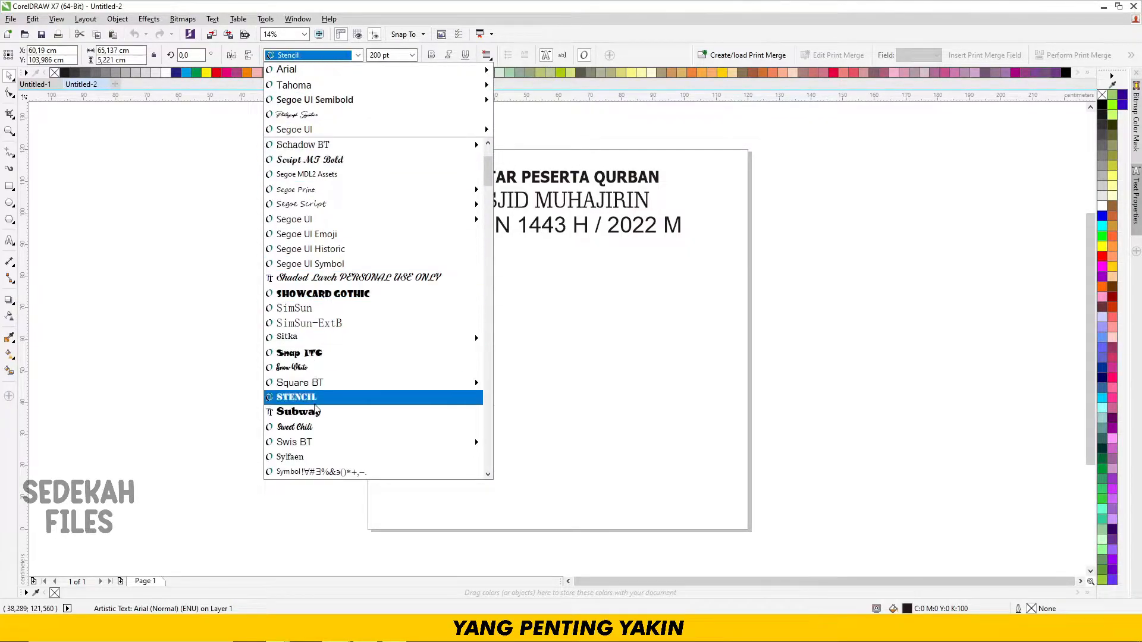
click(315, 411)
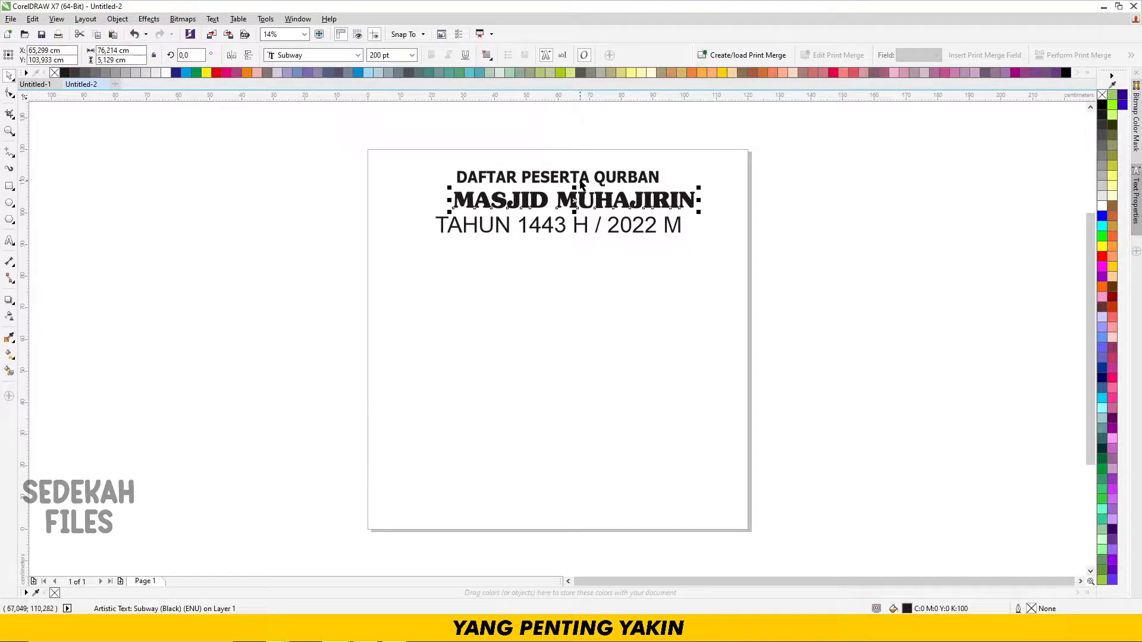
key(c)
click(722, 272)
click(667, 205)
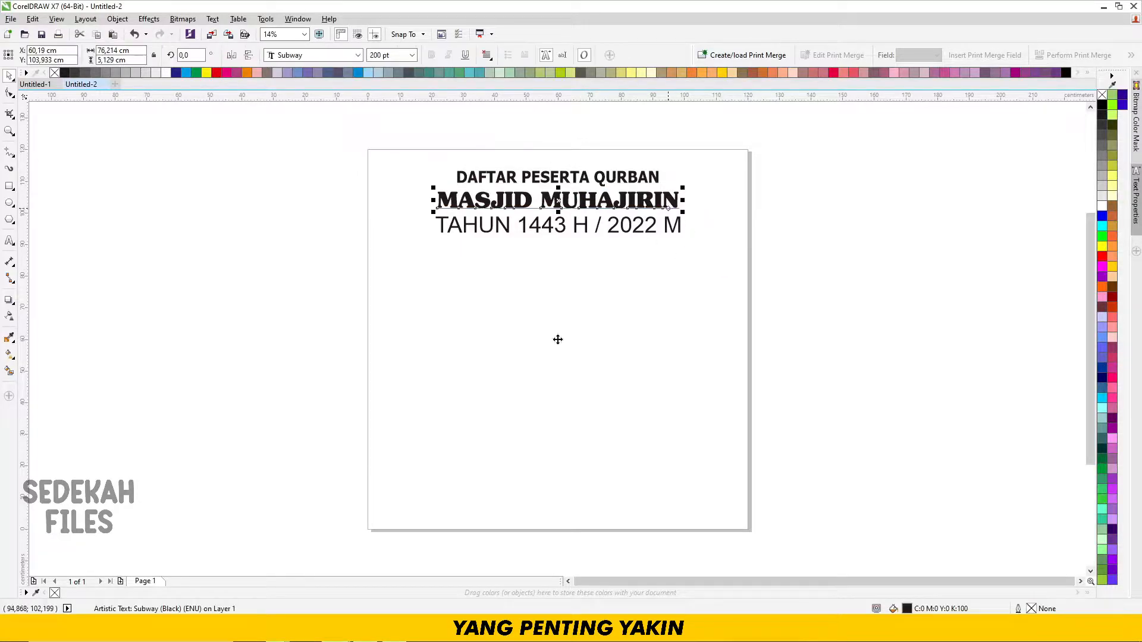
Step: Enlarge the "MASJID MUHAJIRIN" line to about 83 cm wide, keeping it centred under the first line
scroll(668, 206, up, 4)
drag(612, 354, 758, 416)
drag(764, 321, 659, 322)
shift+click(486, 227)
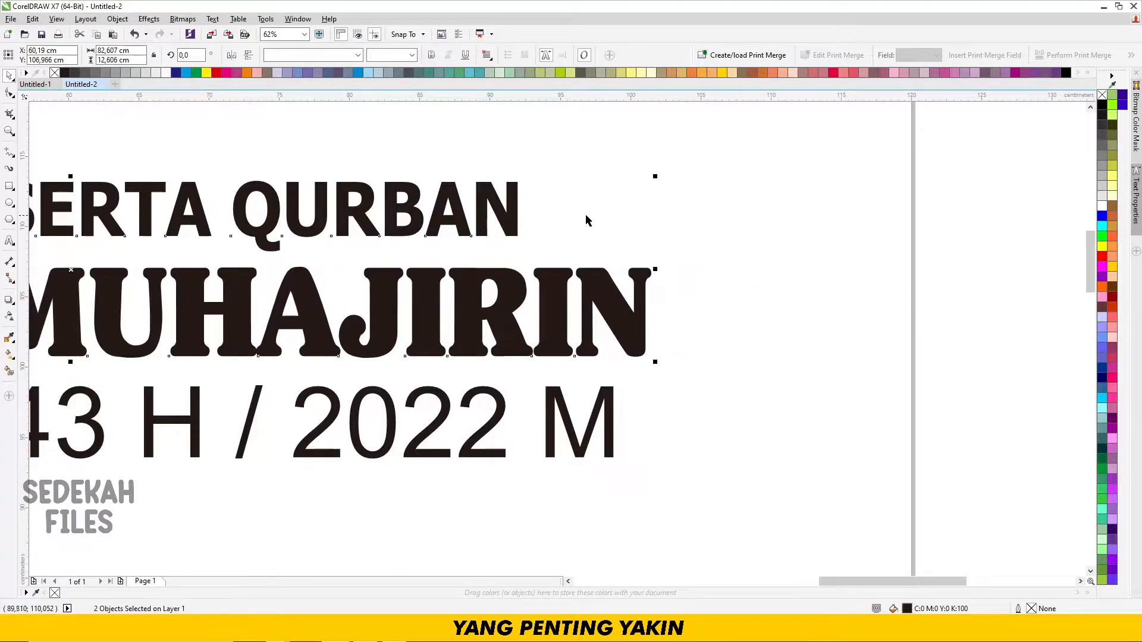
click(586, 216)
scroll(489, 397, down, 1)
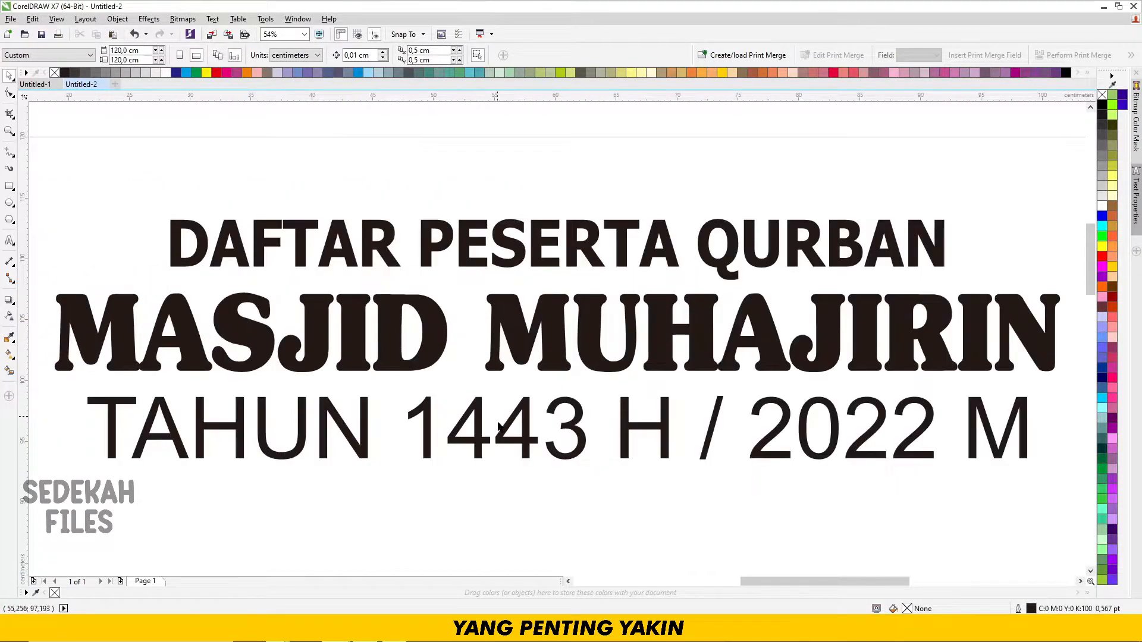
Step: Set the "TAHUN 1443 H / 2022 M" line to bold Tahoma
click(479, 411)
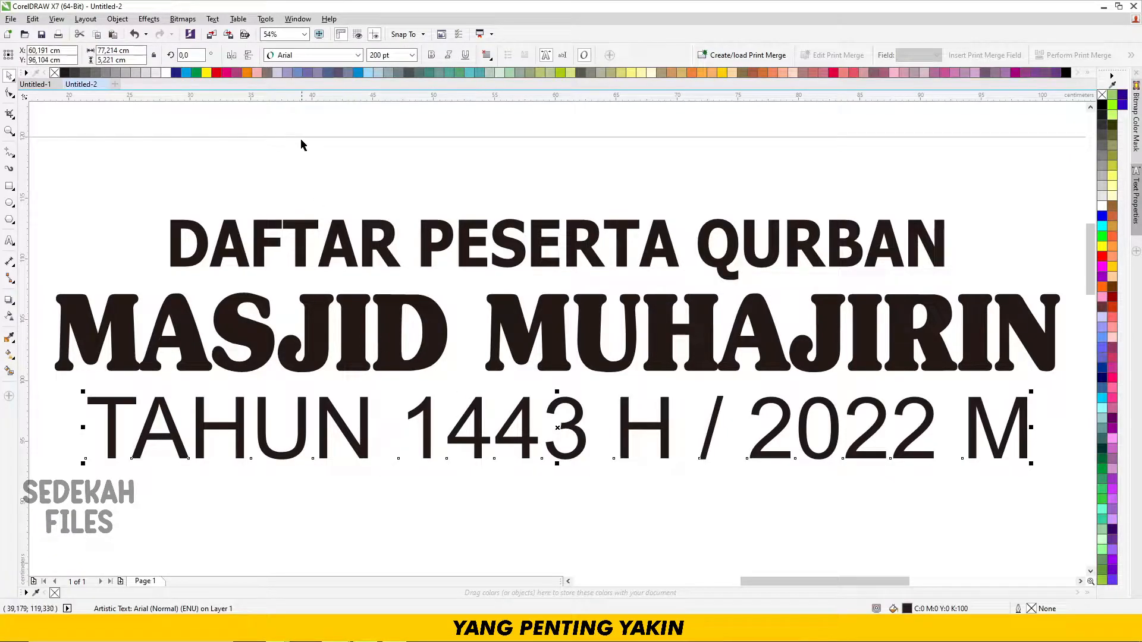
click(324, 57)
click(321, 84)
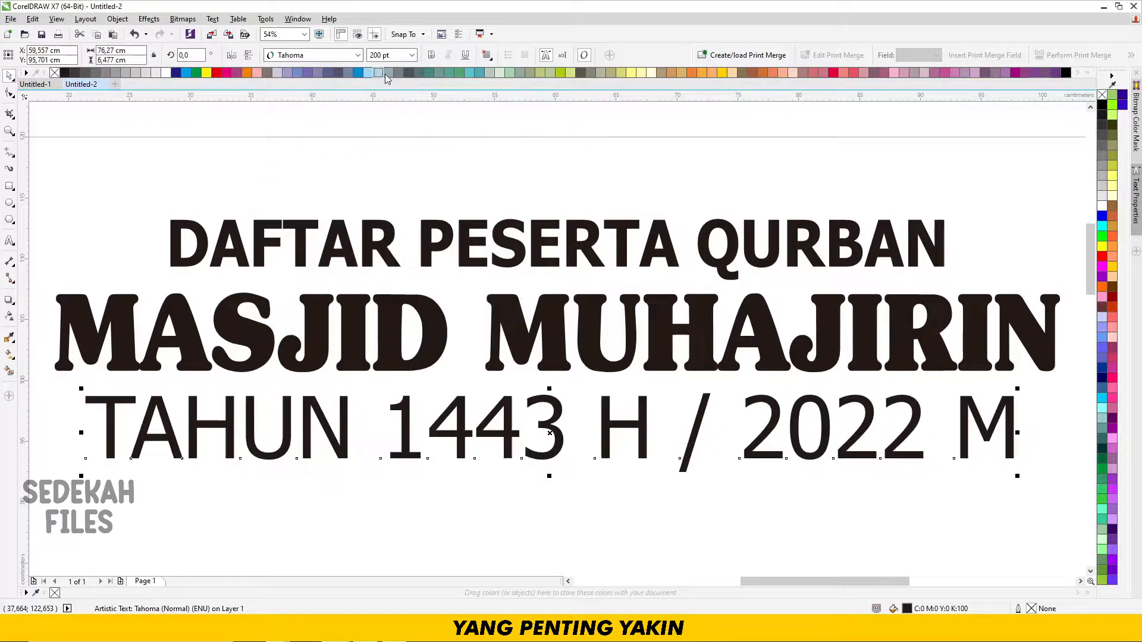
click(432, 55)
Step: Reduce the font size of the "TAHUN 1443 H / 2022 M" line to 120 pt
scroll(599, 355, down, 3)
drag(622, 357, 522, 347)
key(ctrl+z)
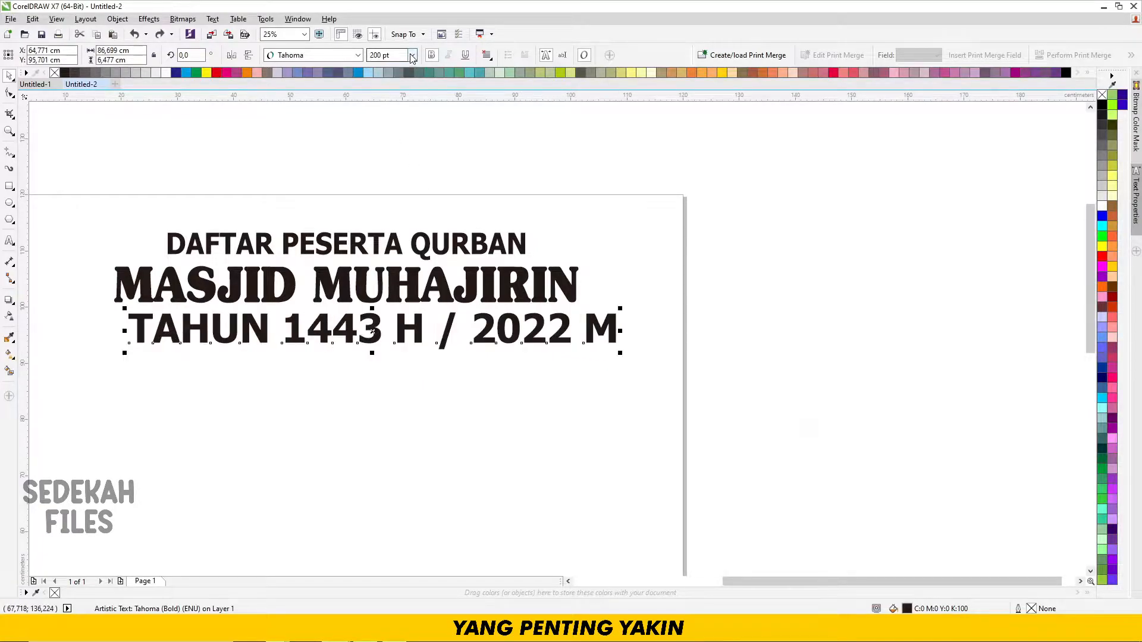
click(412, 55)
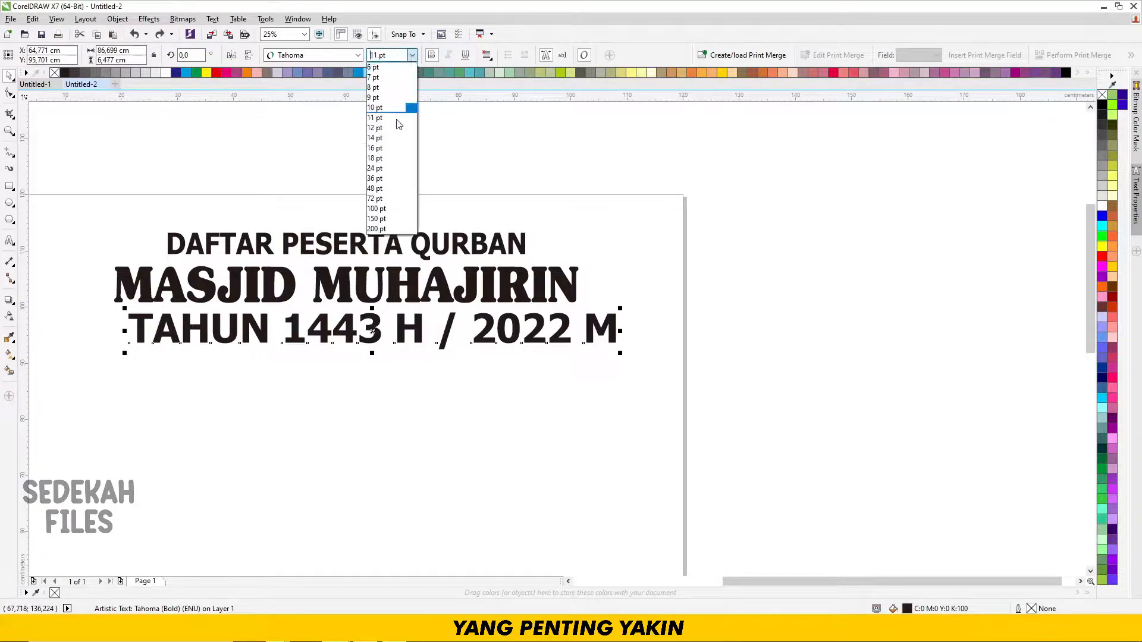
click(377, 209)
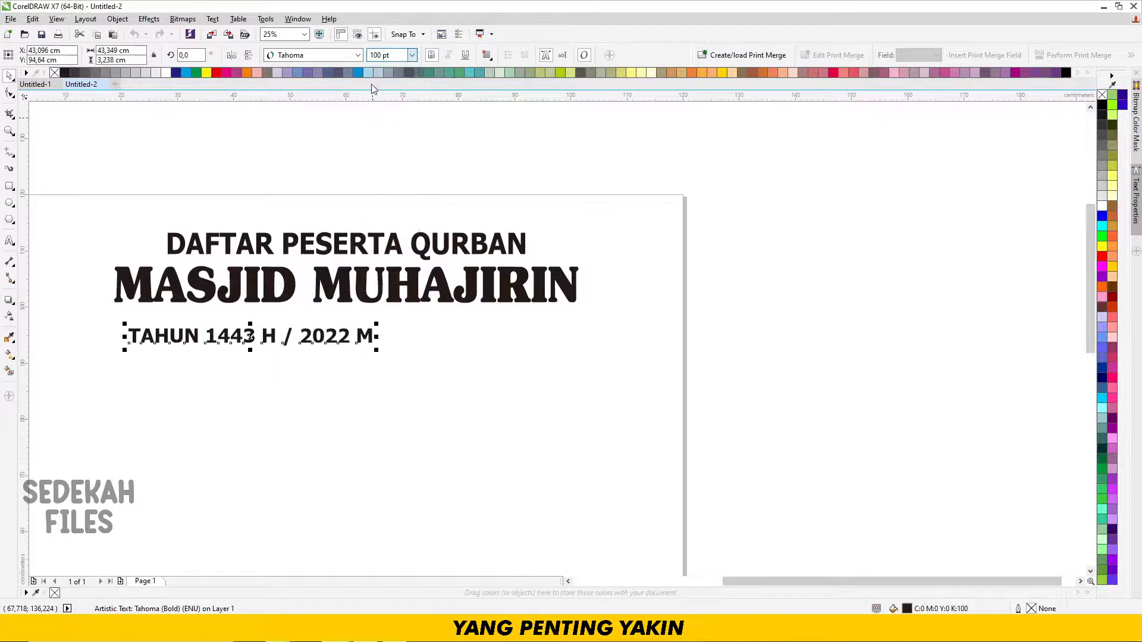
text(120)
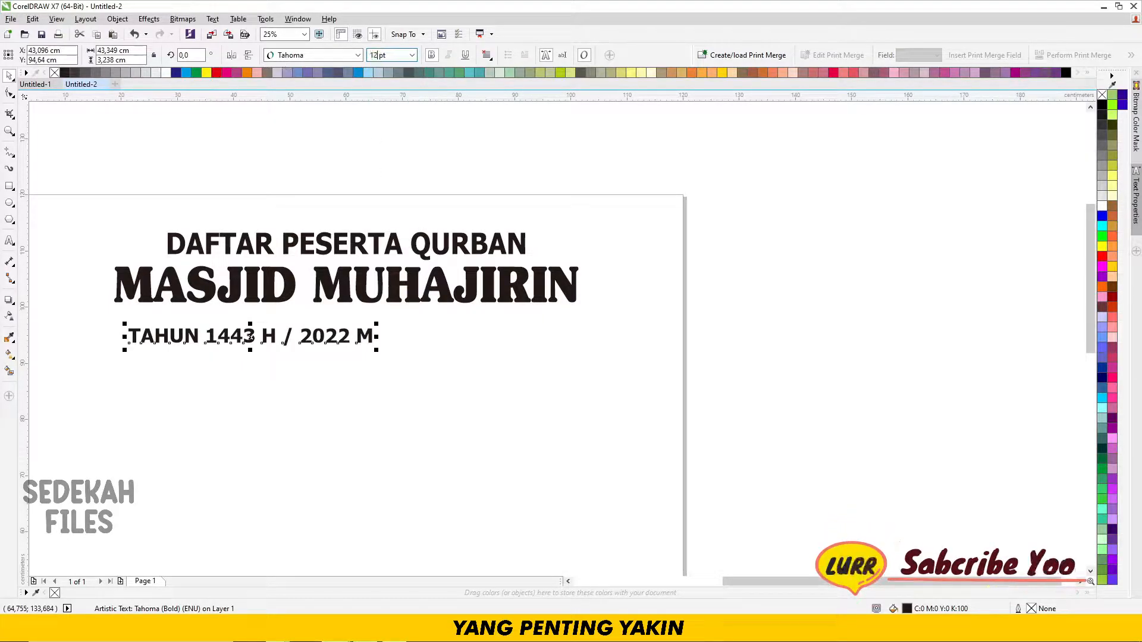
key(Return)
Step: Move the year line closer under "MASJID MUHAJIRIN", narrow it slightly and centre it horizontally with the lines above
key(ctrl+a)
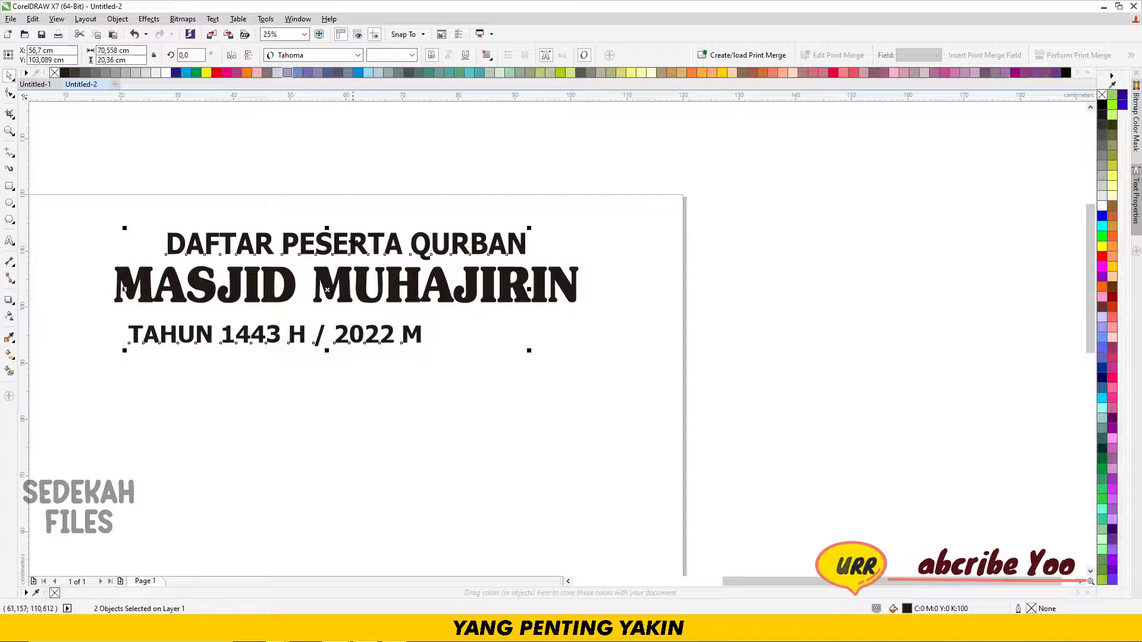
key(c)
key(Escape)
drag(346, 329, 345, 316)
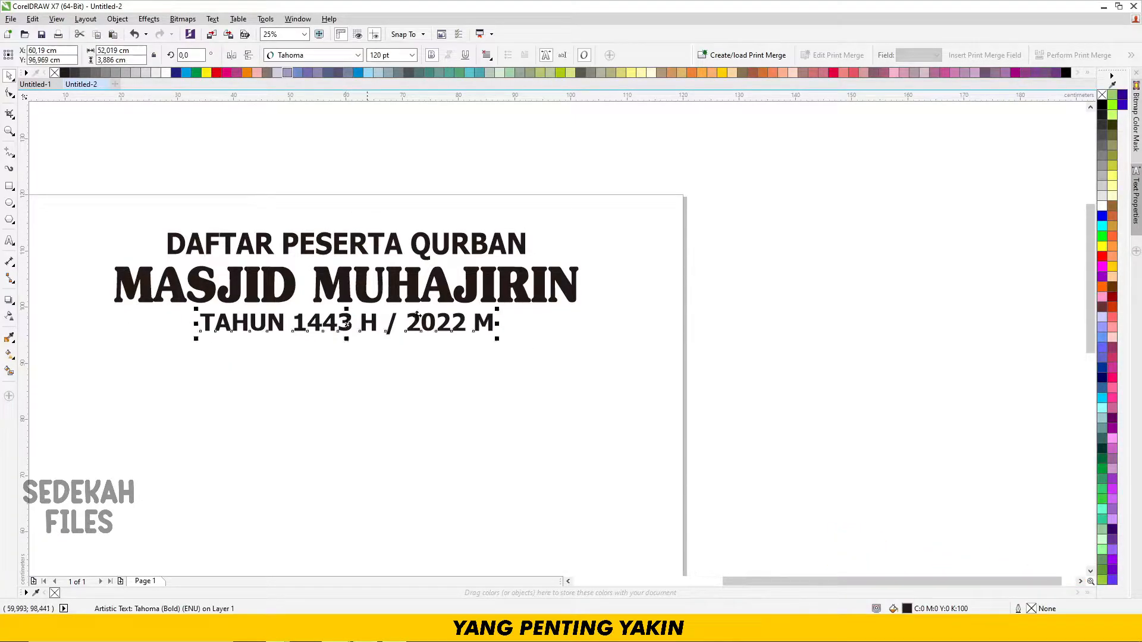
drag(497, 325, 474, 324)
shift+click(450, 297)
key(c)
Step: Group the three heading lines and scale the group to about 75 × 17 cm near the page's upper edge
drag(708, 396, 91, 212)
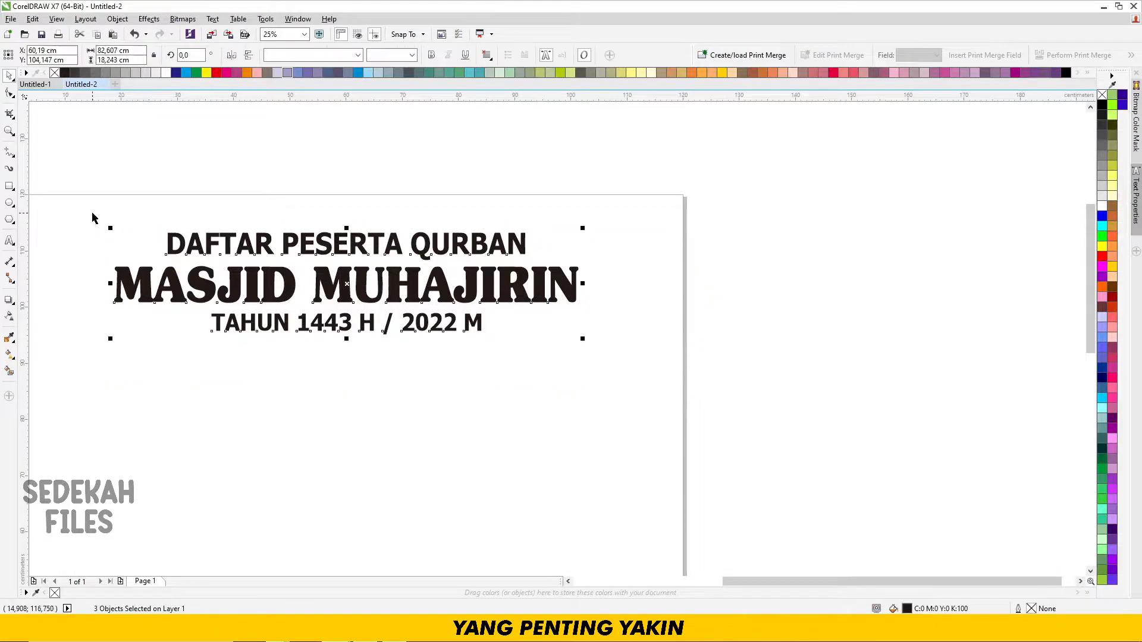
key(ctrl+g)
key(p)
drag(459, 499, 439, 225)
drag(583, 328, 542, 319)
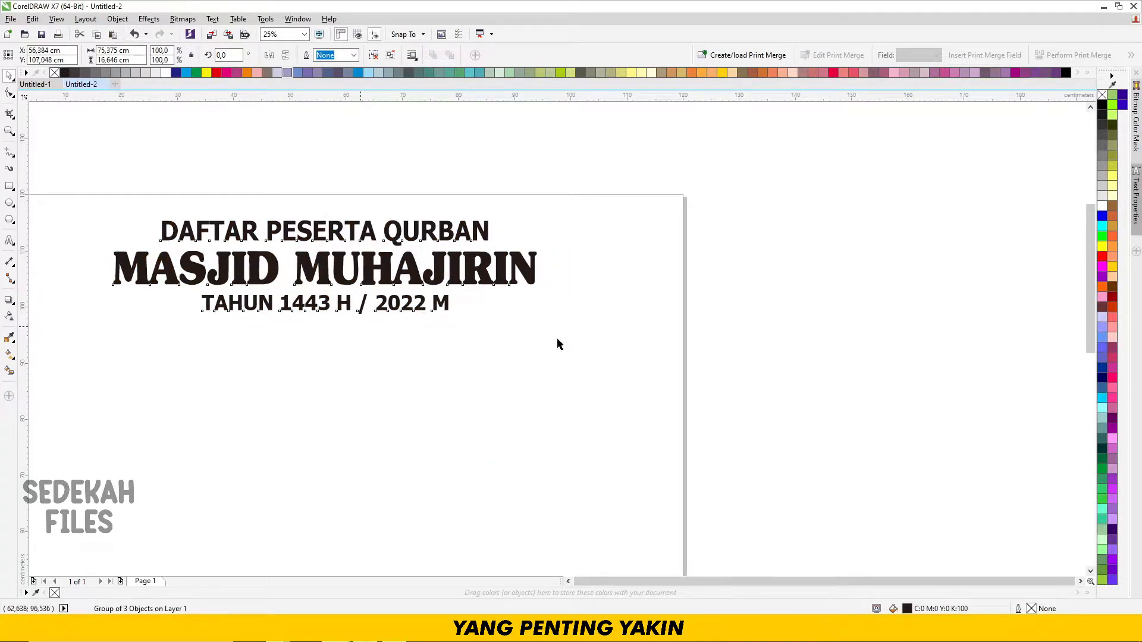
Step: Add a page-sized 120 × 120 cm rectangle and centre the heading group horizontally on it
scroll(557, 344, down, 2)
double_click(10, 186)
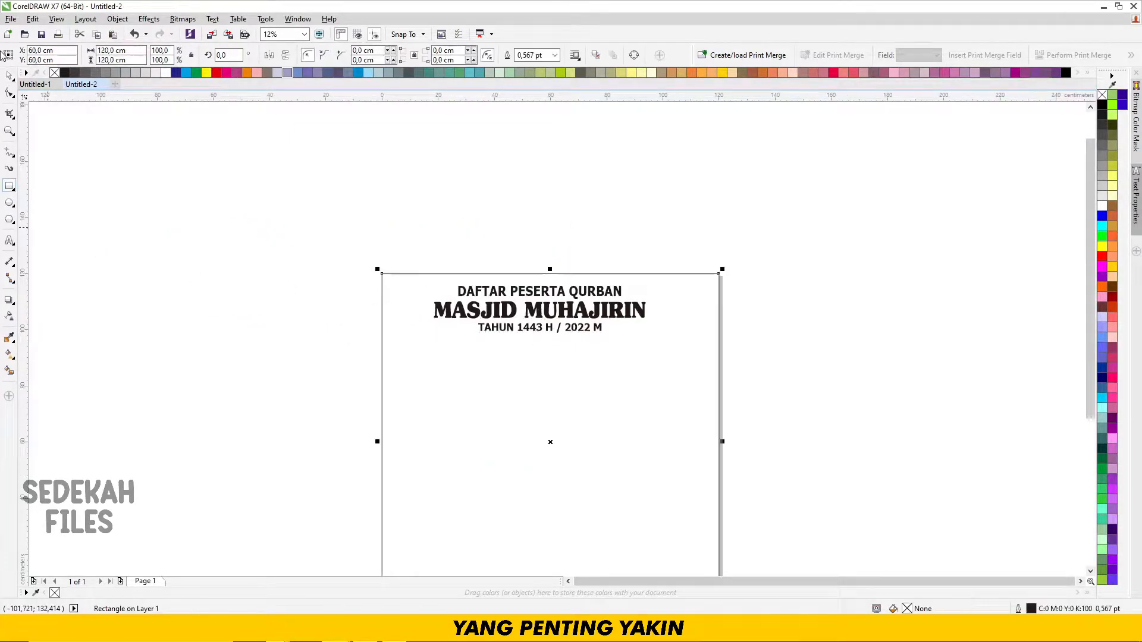
click(10, 74)
click(543, 321)
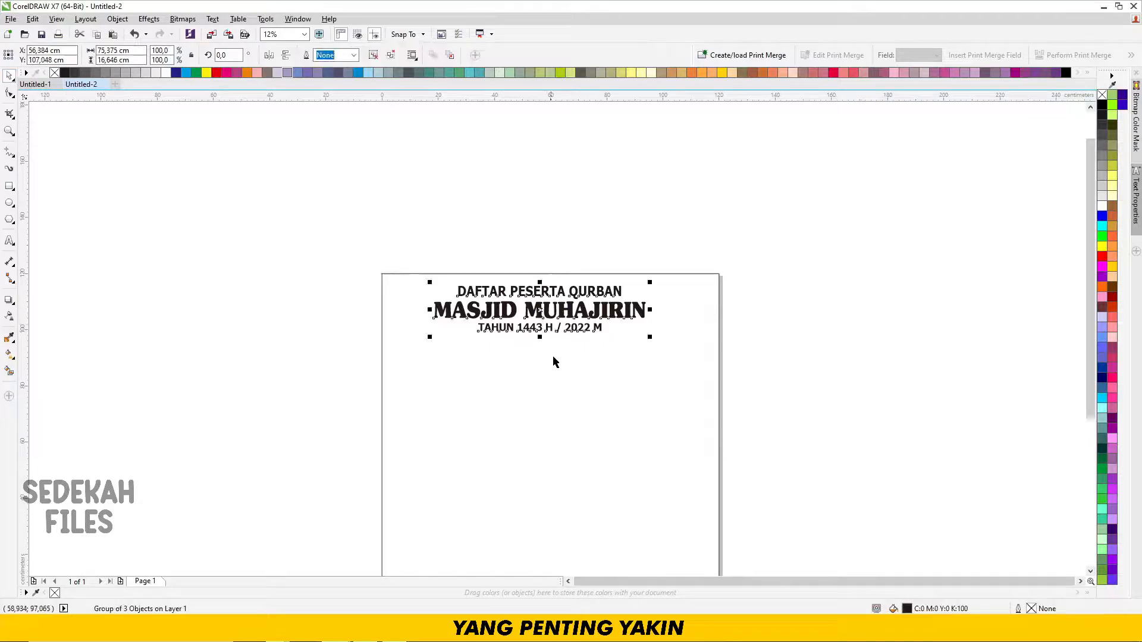
shift+click(557, 274)
key(c)
click(551, 277)
click(556, 310)
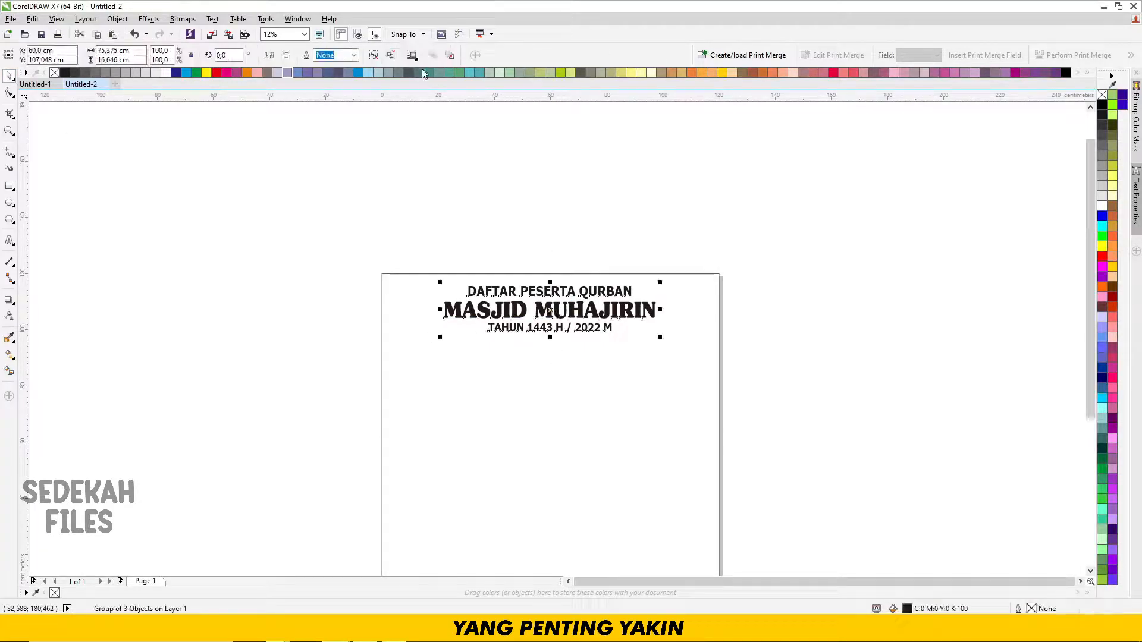
Step: Ungroup the three heading lines and duplicate the "TAHUN 1443 H / 2022 M" line directly below the original
click(370, 54)
key(Escape)
scroll(558, 343, up, 2)
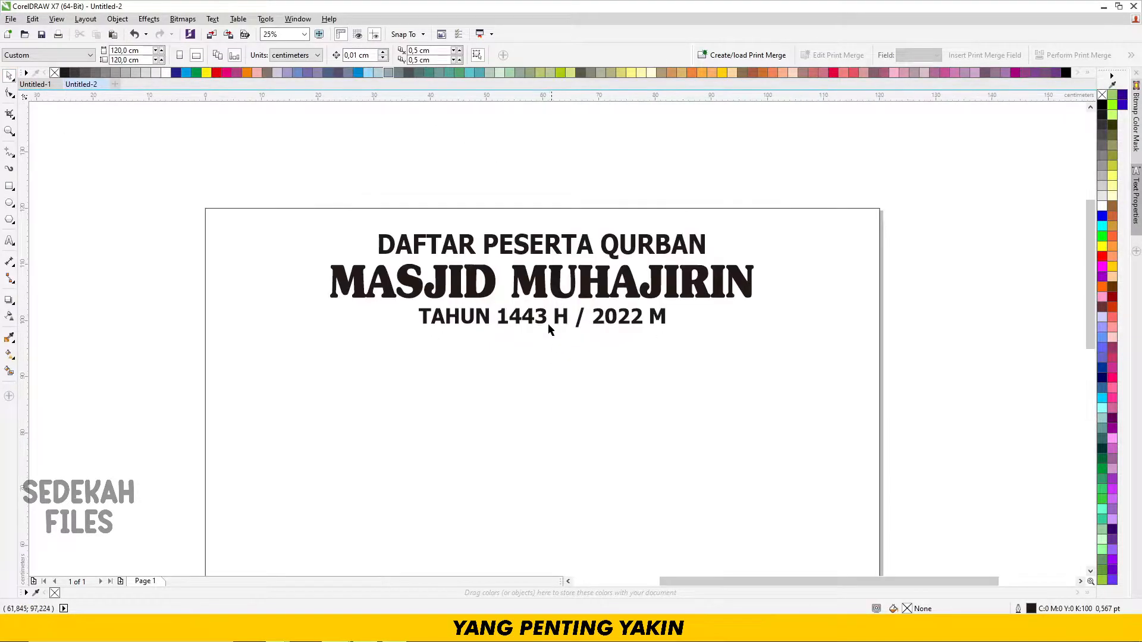
drag(542, 321, 542, 354)
Step: Replace the duplicated year line's text with the first hadith from the Notepad notes, ending in "( H.R. AHMAD )"
click(393, 630)
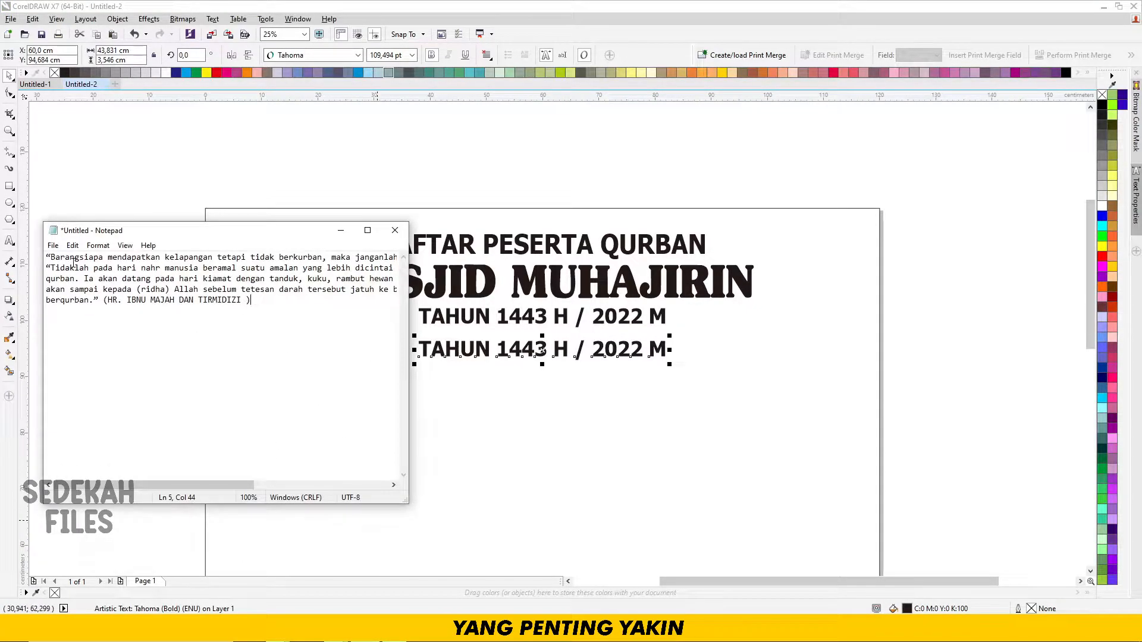
drag(47, 256, 414, 257)
double_click(465, 356)
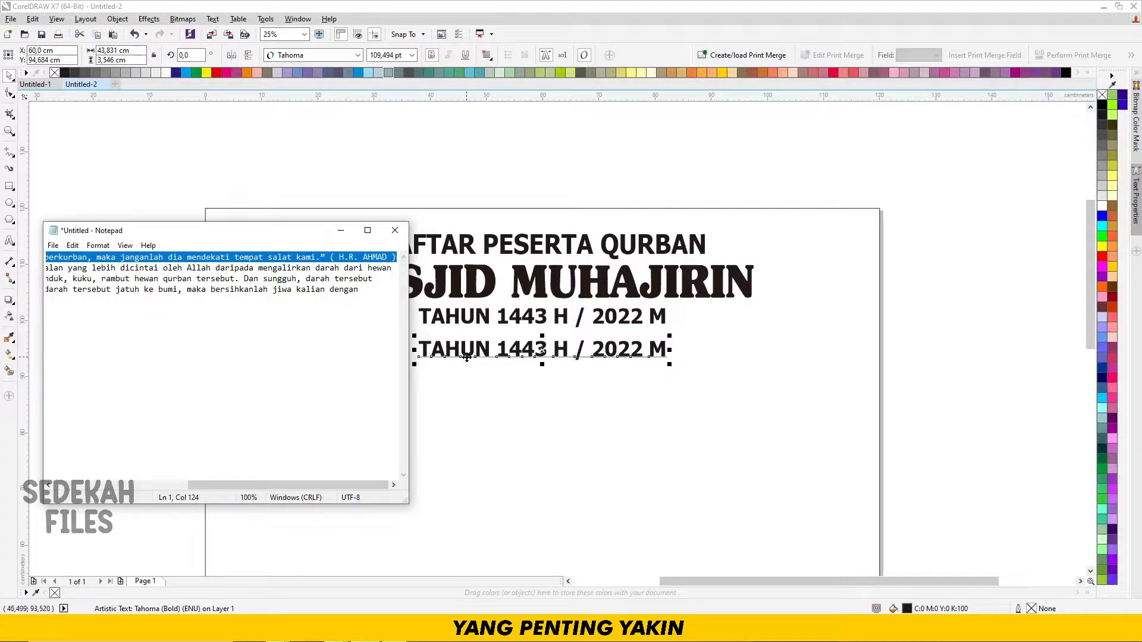
key(ctrl+a)
key(ctrl+v)
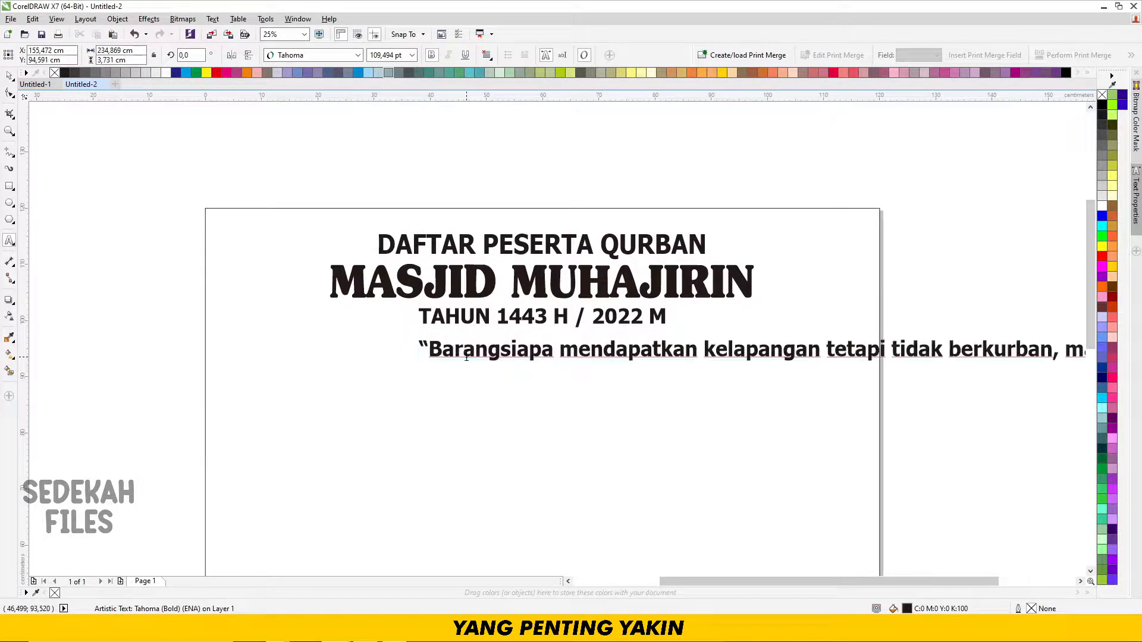
key(ctrl+space)
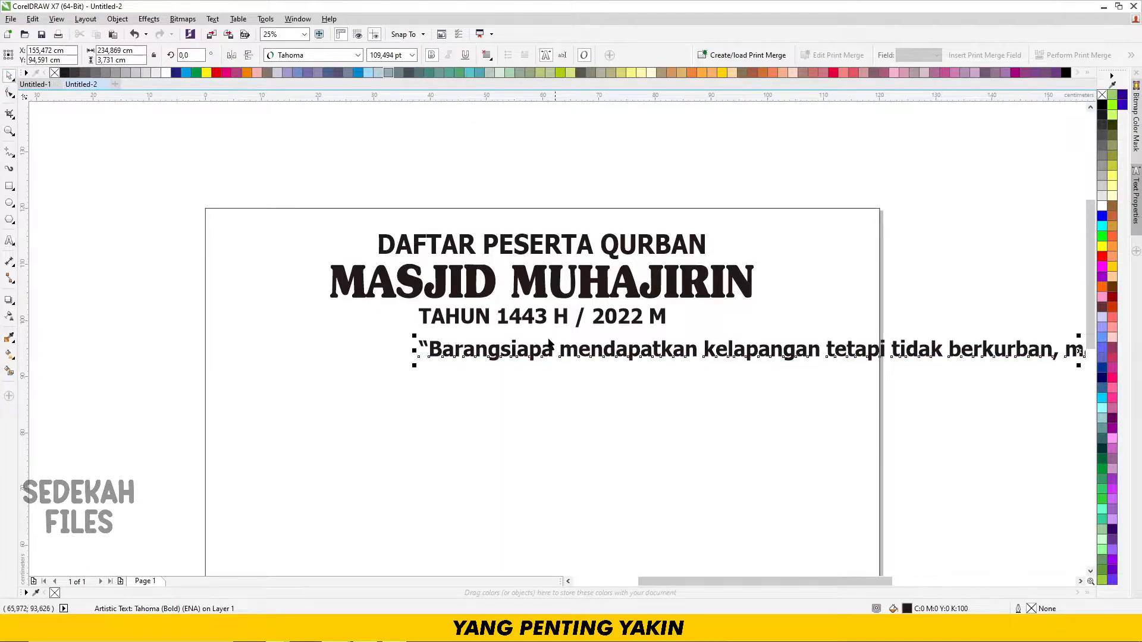
Step: Centre the hadith line horizontally on the page and set its font size to 60 pt
key(p)
click(508, 172)
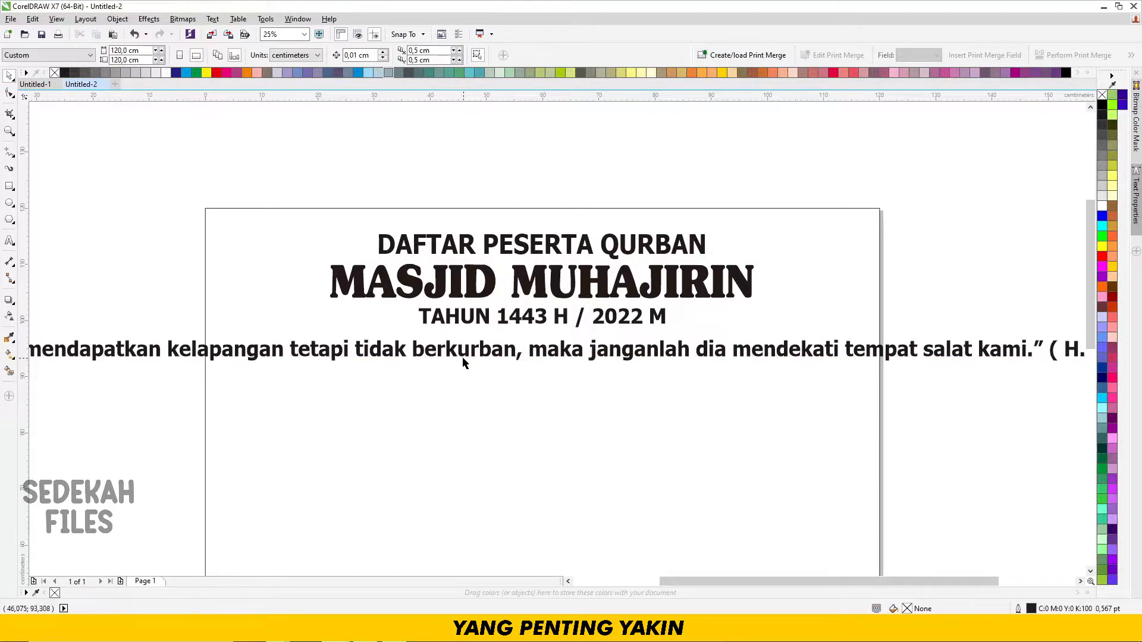
click(455, 355)
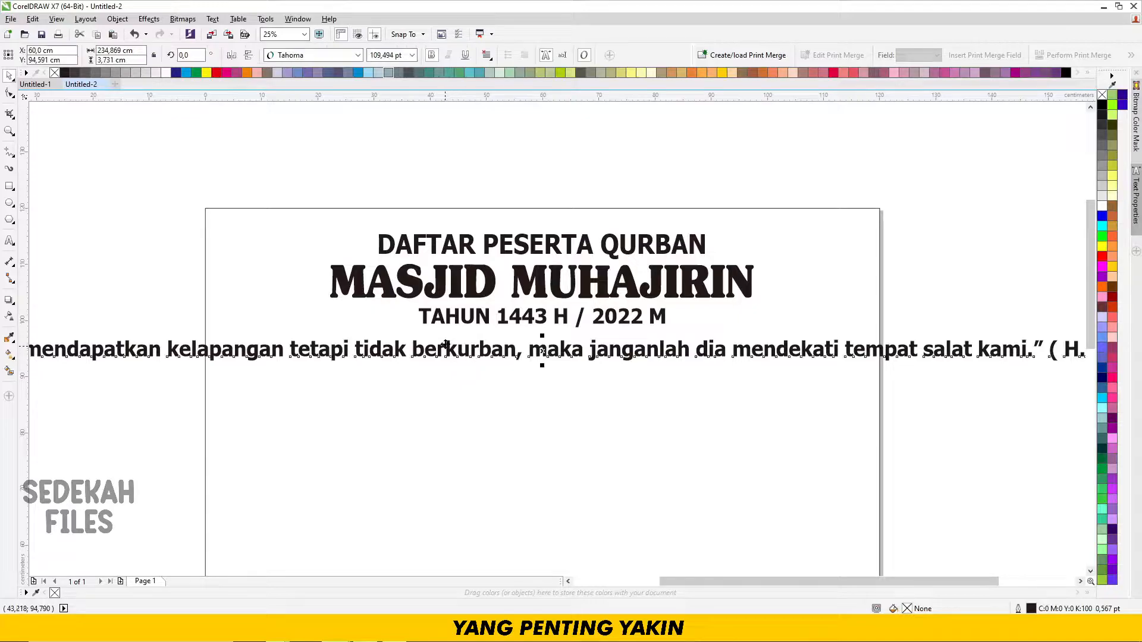
click(413, 56)
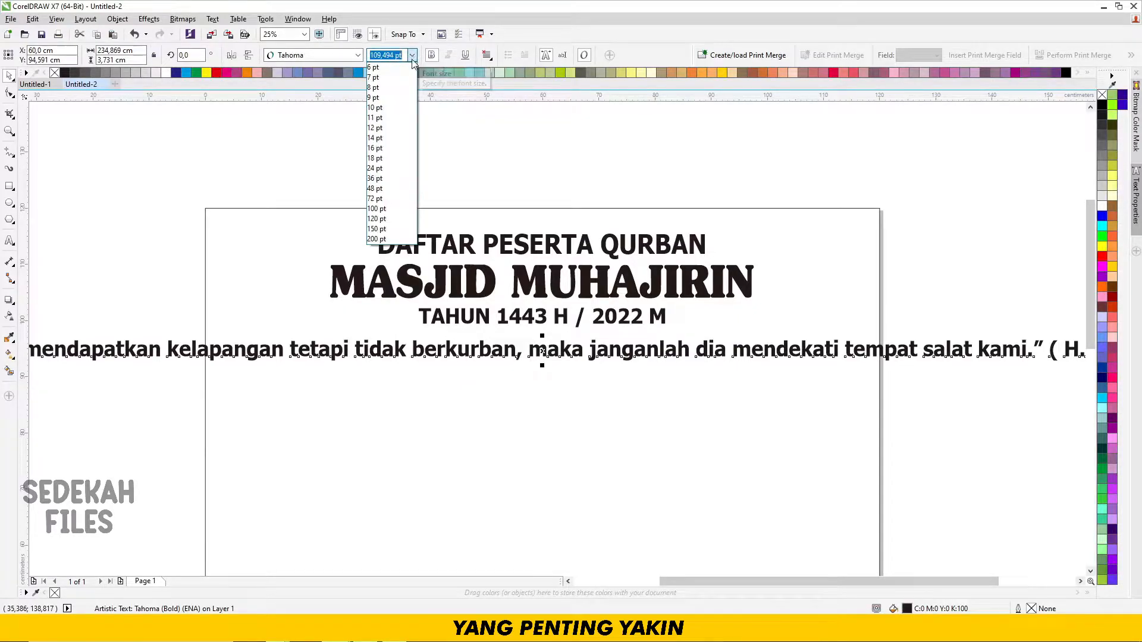
click(383, 189)
text(60)
key(Return)
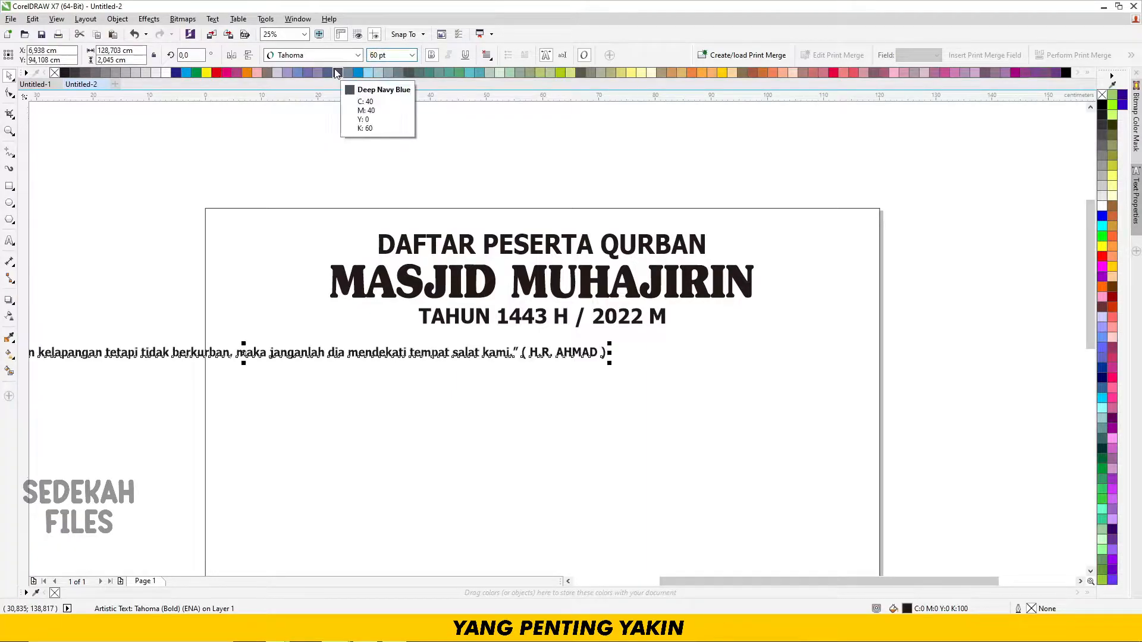
Step: Shift the hadith line to start just inside the page's left edge and scale it down to about 109 cm wide
shift+click(387, 294)
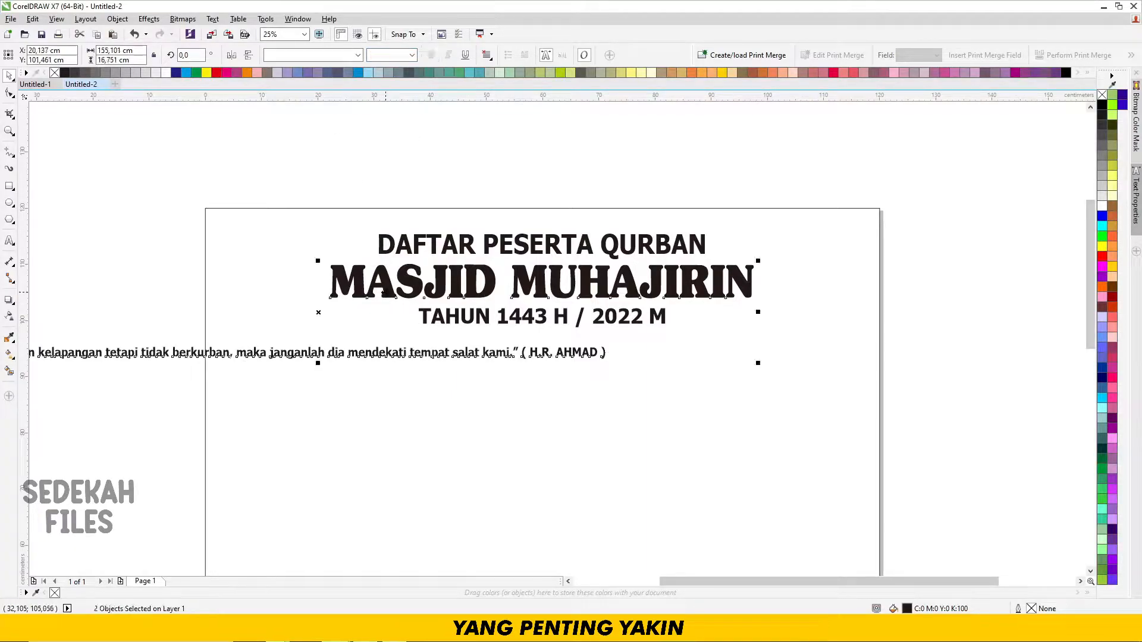
key(l)
click(786, 246)
drag(611, 357, 523, 357)
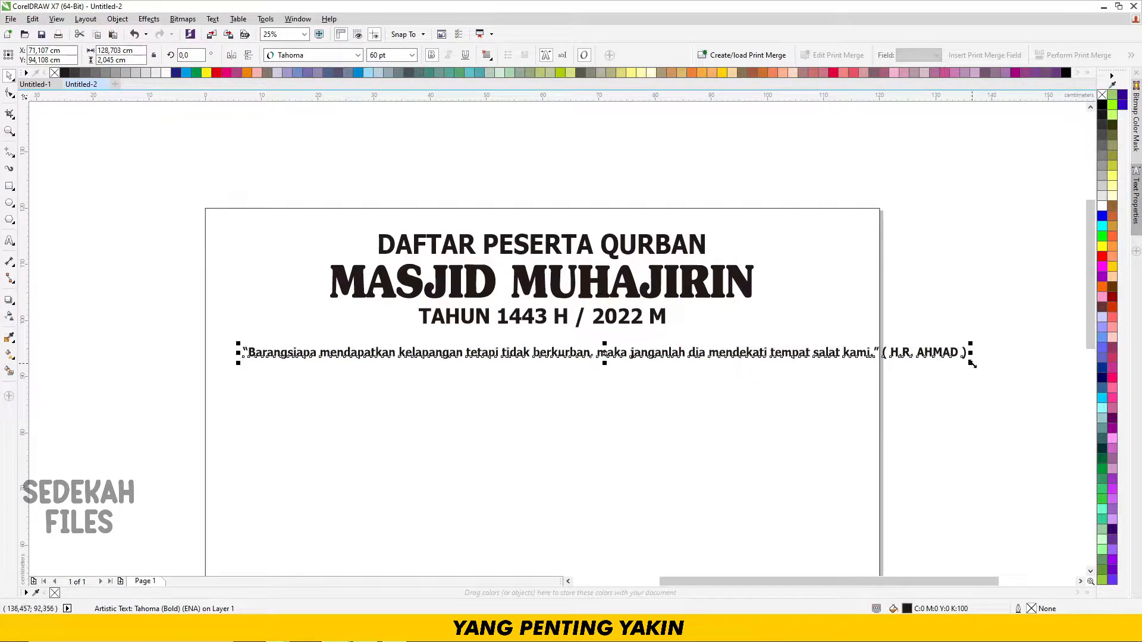
drag(972, 364, 862, 365)
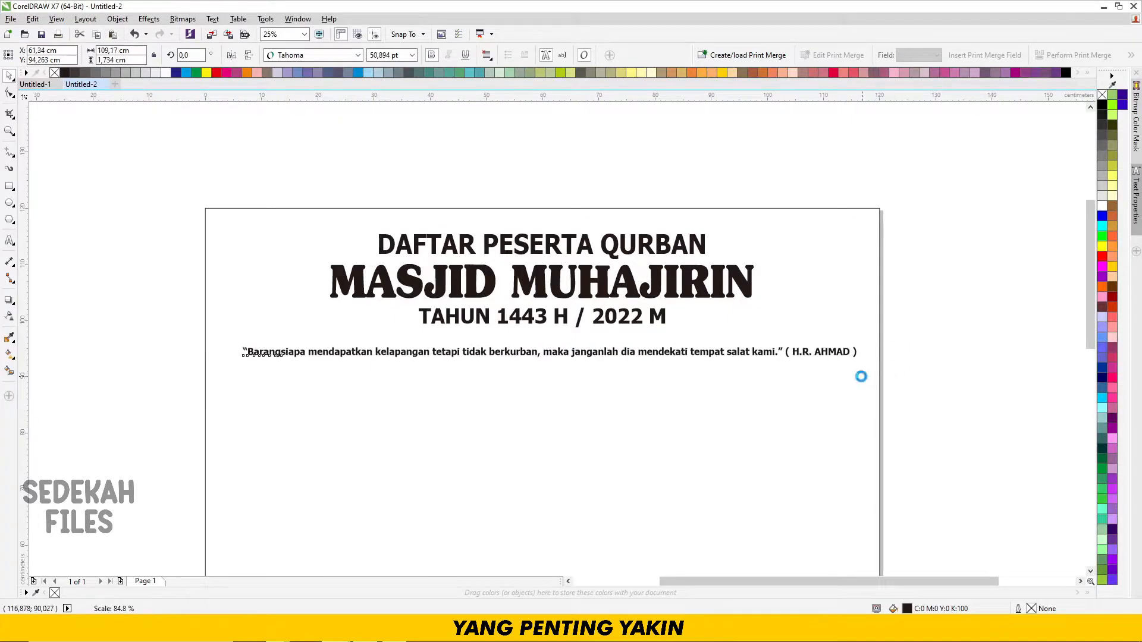
Step: Centre the hadith line horizontally with the year line and move it up close beneath that line
shift+click(630, 318)
key(c)
click(571, 179)
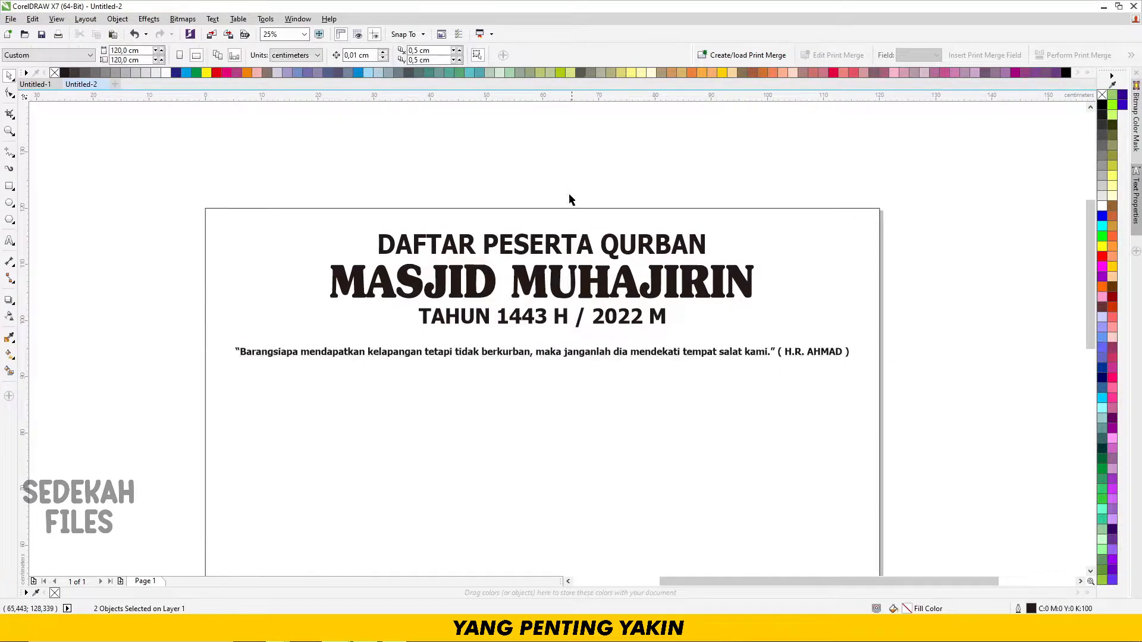
drag(552, 355, 551, 342)
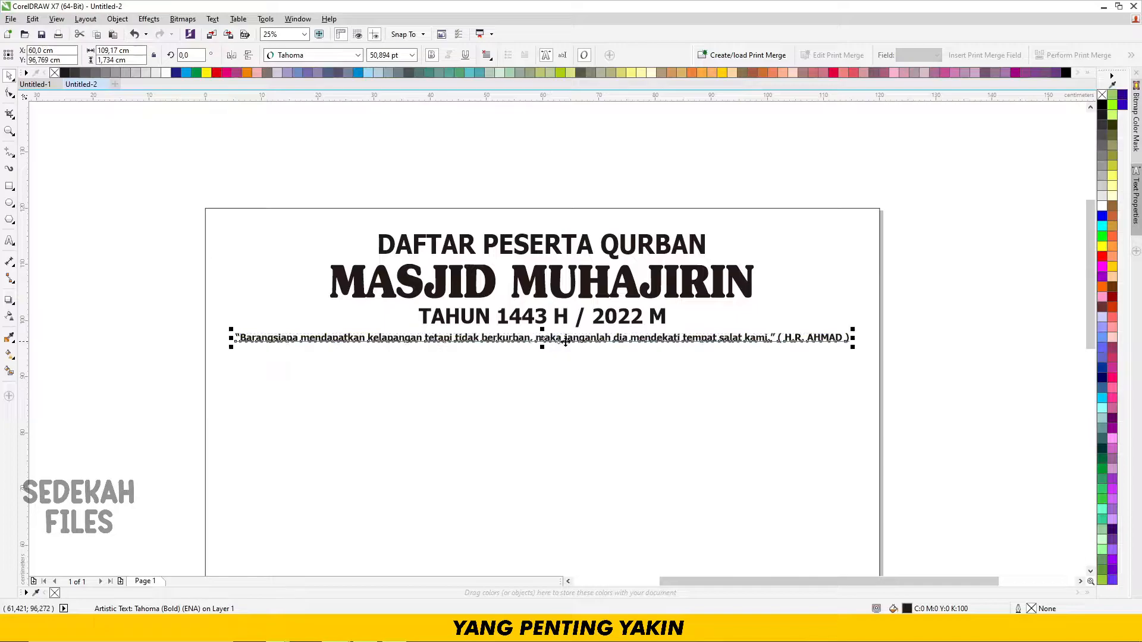
Step: Stretch the hadith line slightly to about 110 × 2 cm, keeping it centred on the page
drag(852, 340, 860, 374)
shift+click(862, 390)
click(936, 403)
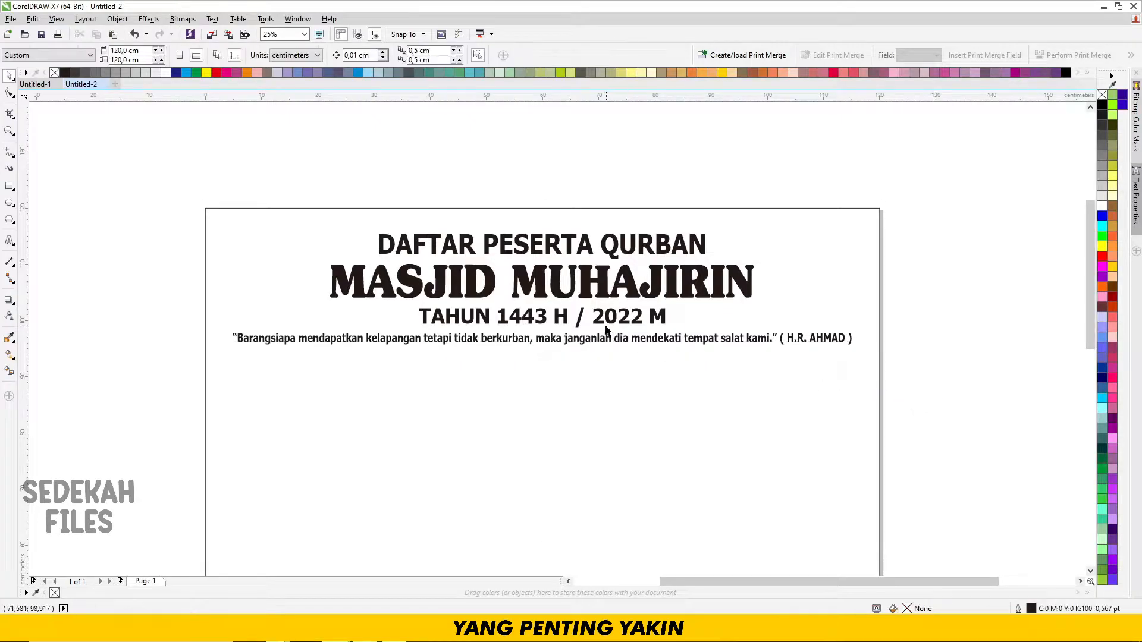
Step: Duplicate the hadith line just below and replace the copy's text with the second Notepad hadith, ending in "(HR. IBNU MAJAH DAN TIRMIDIZI )"
click(597, 343)
drag(602, 344, 602, 361)
click(569, 219)
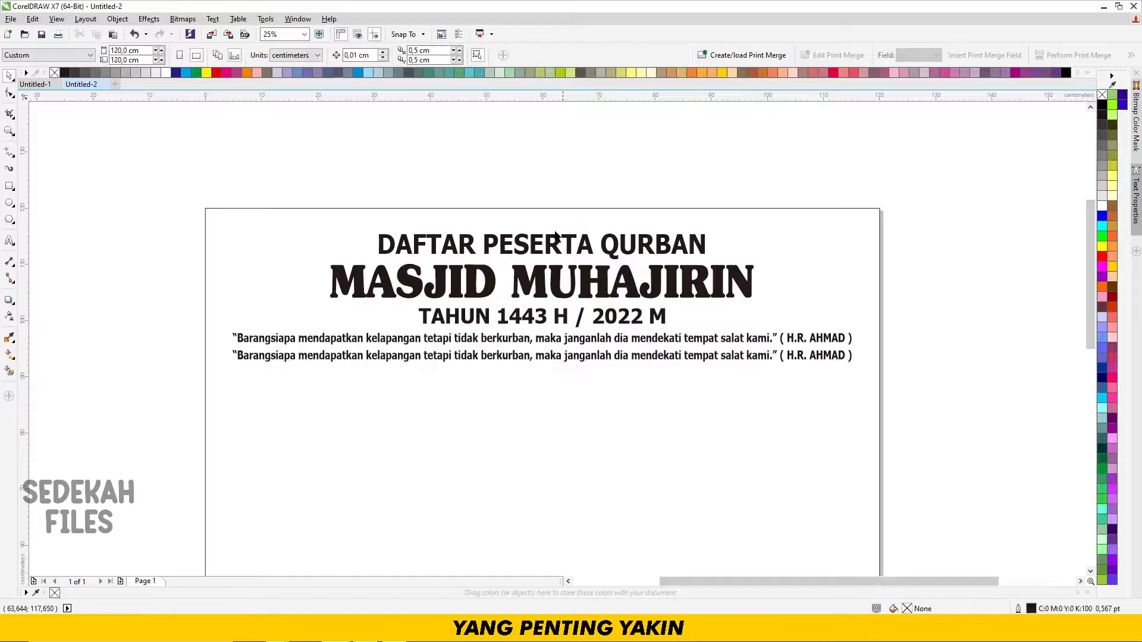
click(415, 629)
drag(355, 313, 43, 270)
key(ctrl+c)
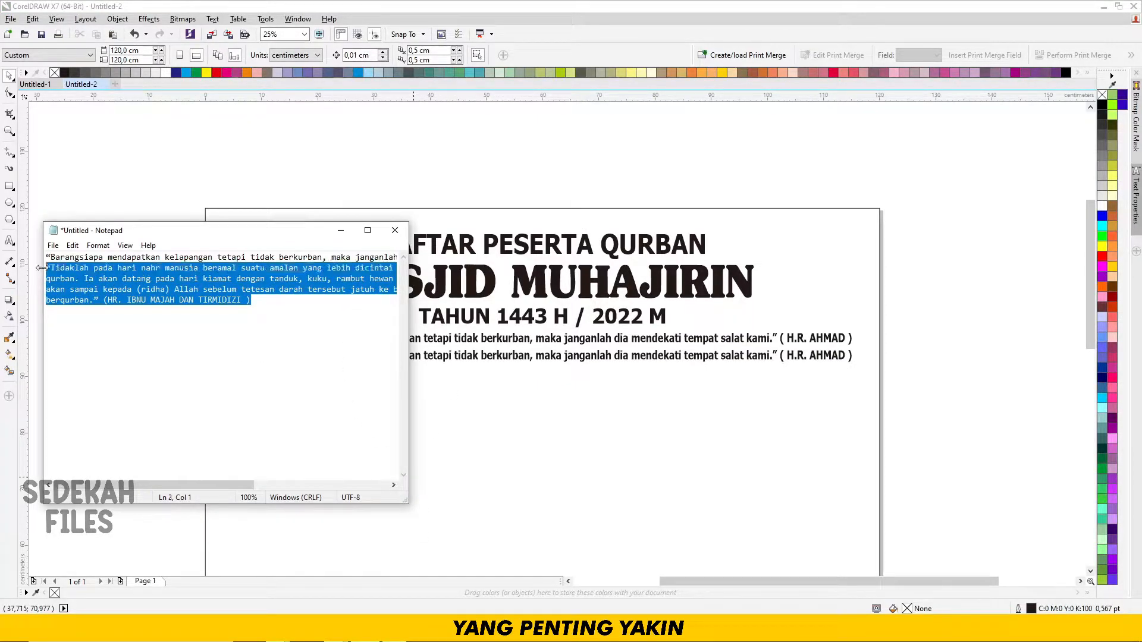
double_click(472, 357)
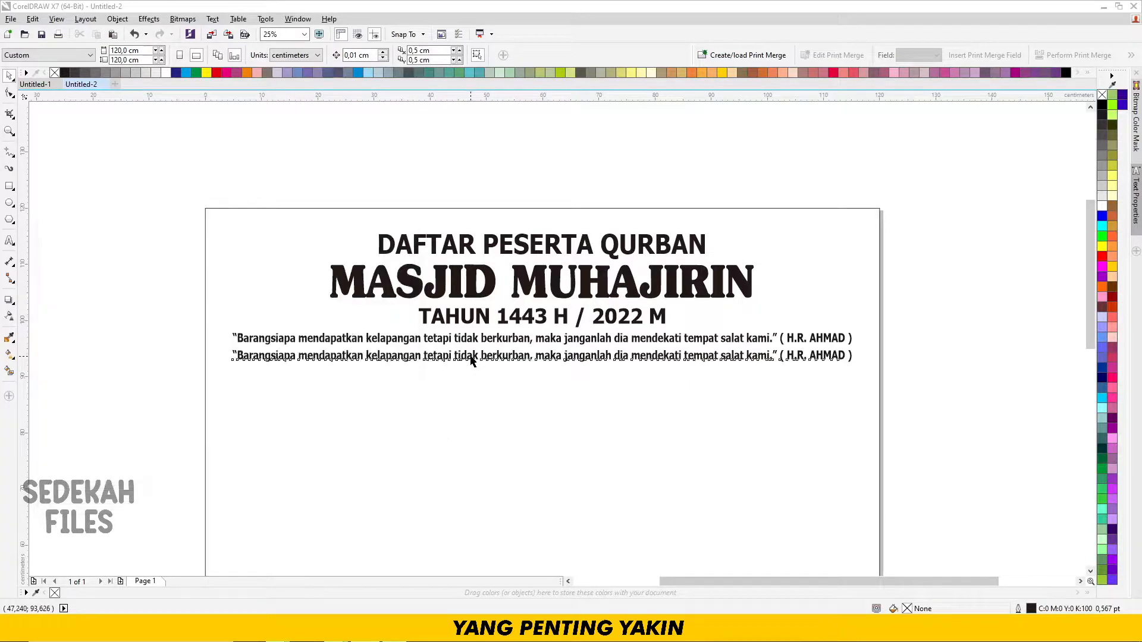
key(ctrl+v)
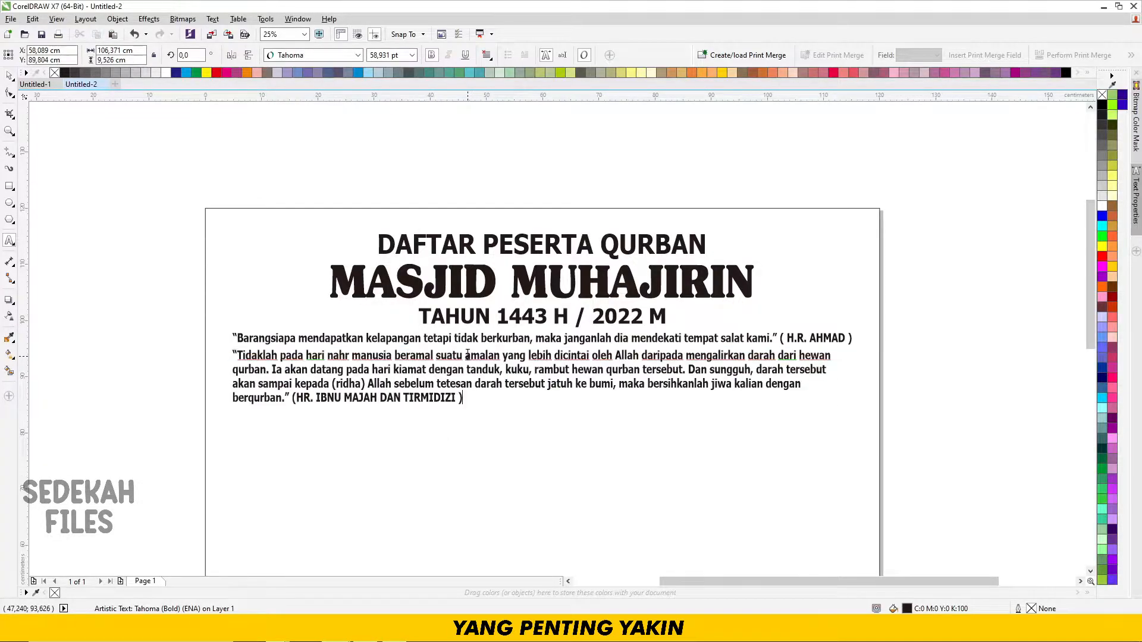
key(ctrl+space)
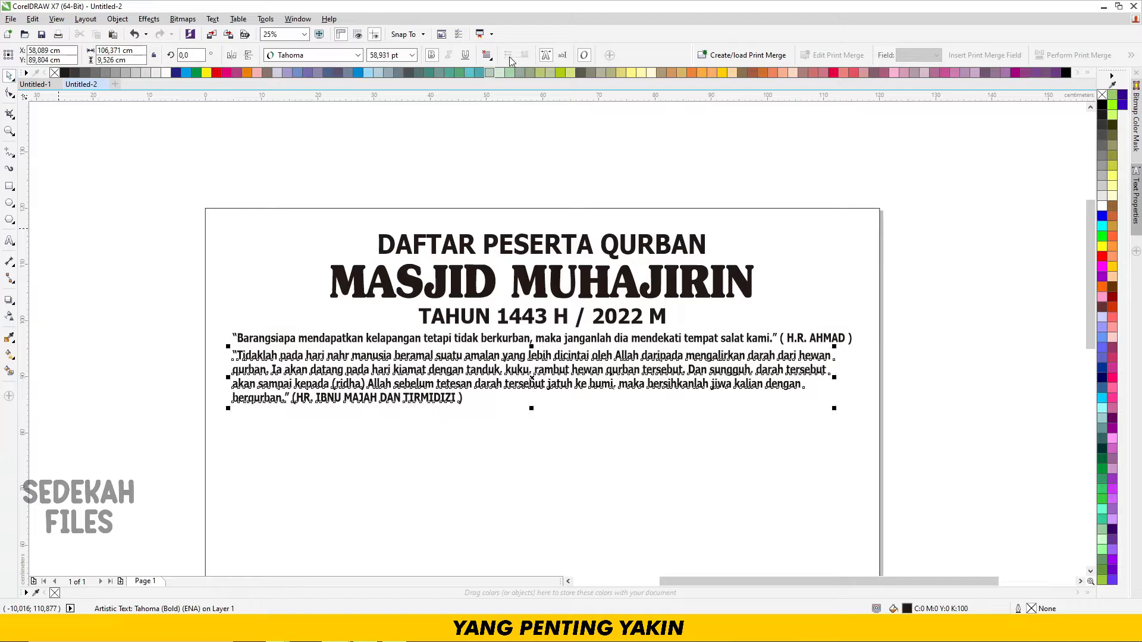
Step: Centre-align the text of the four-line second hadith
click(488, 55)
click(499, 107)
click(608, 160)
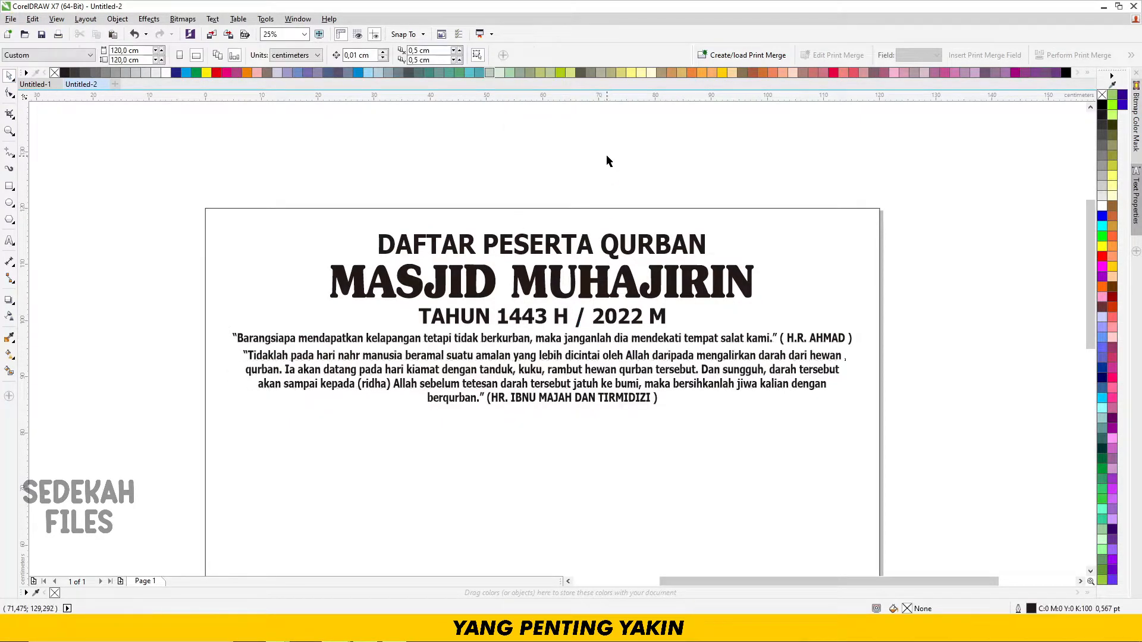
Step: Enlarge the second hadith to about 111 × 10 cm and nudge both hadith texts slightly down to even out the spacing
click(804, 364)
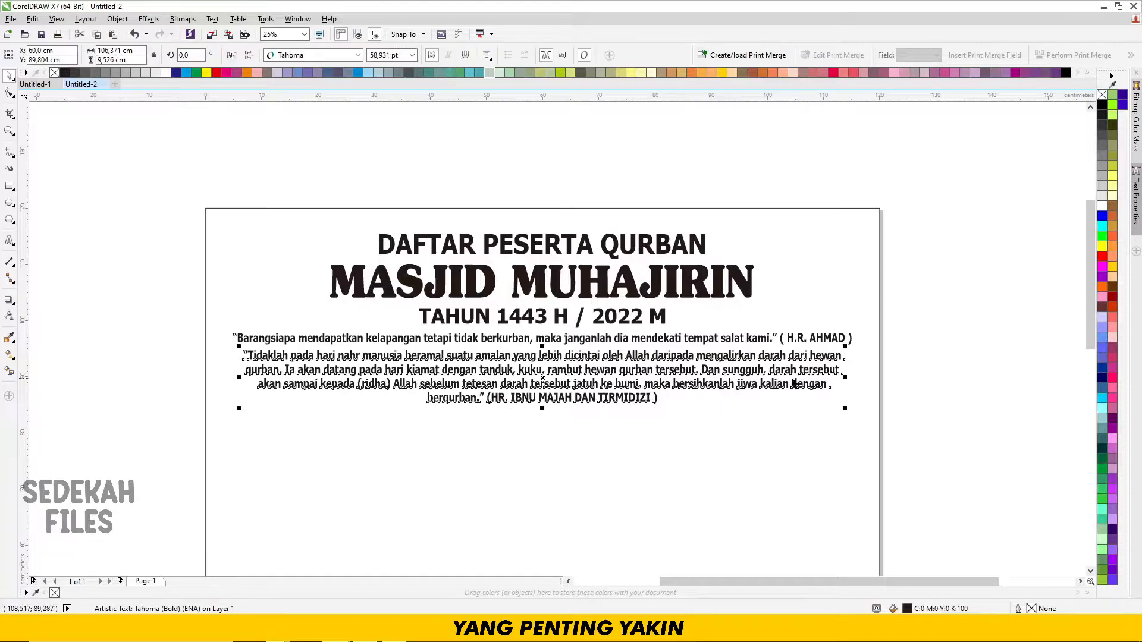
drag(847, 409, 860, 415)
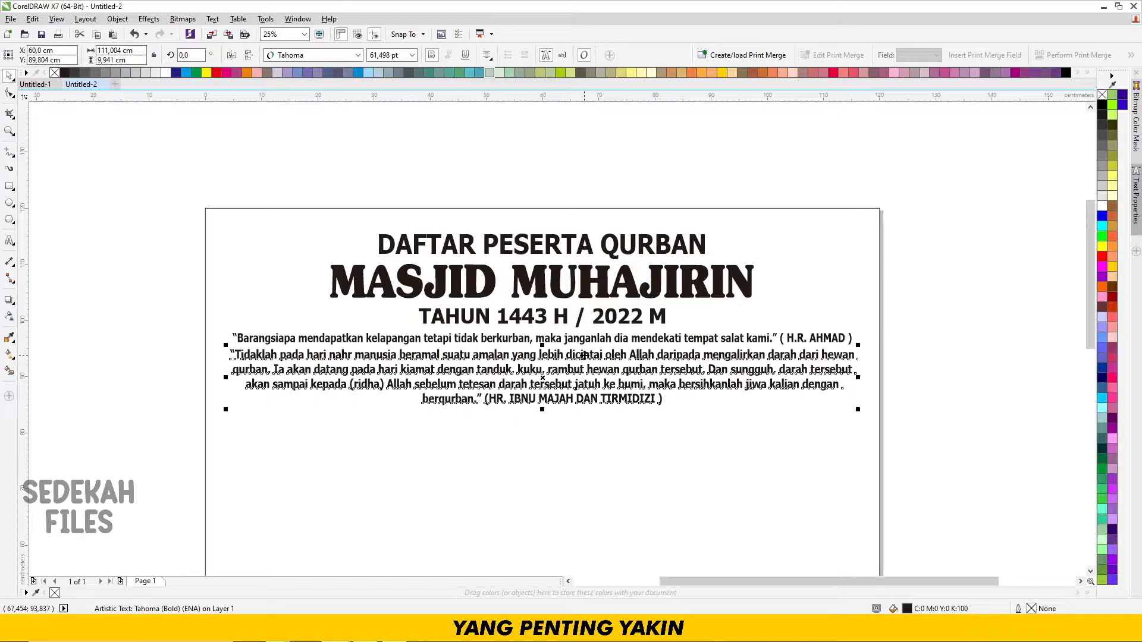
drag(582, 355, 582, 359)
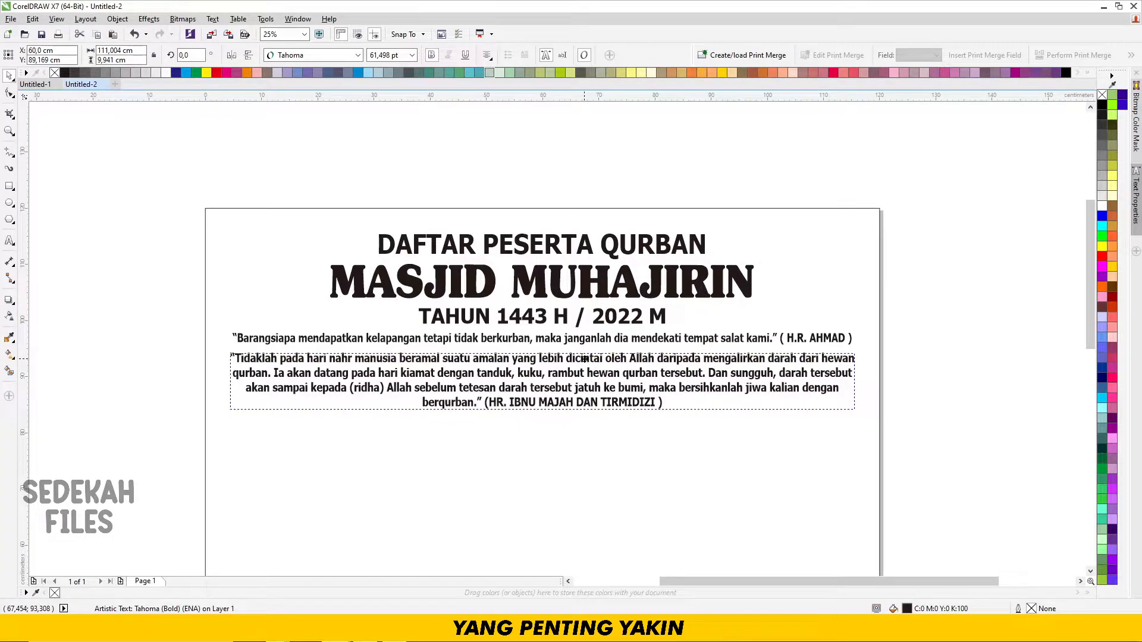
click(540, 157)
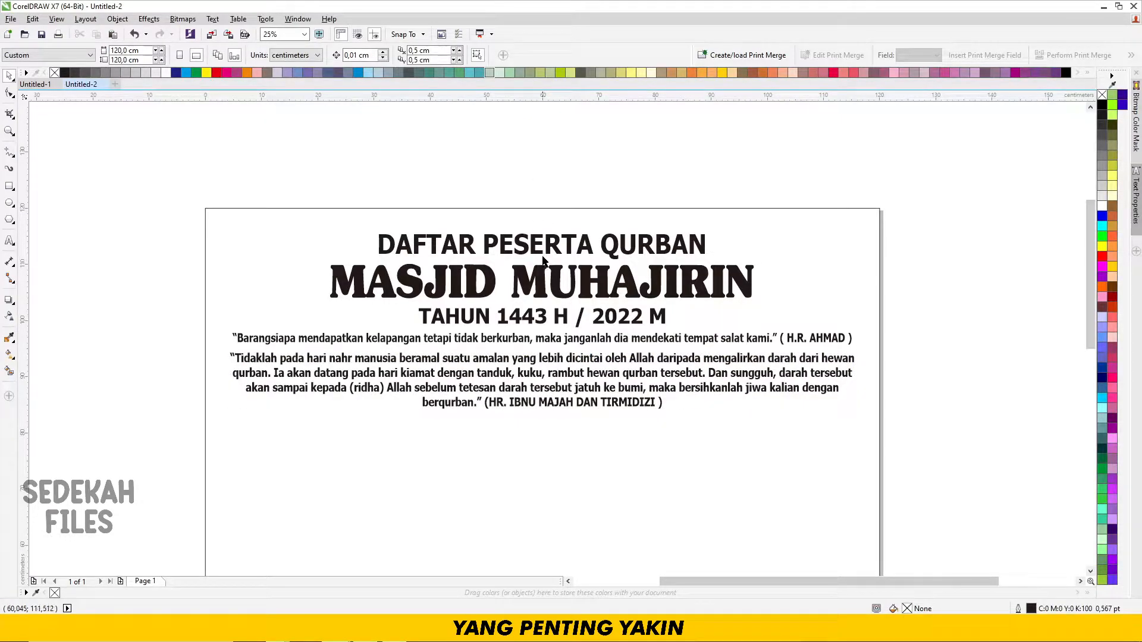
drag(582, 344, 583, 346)
click(547, 183)
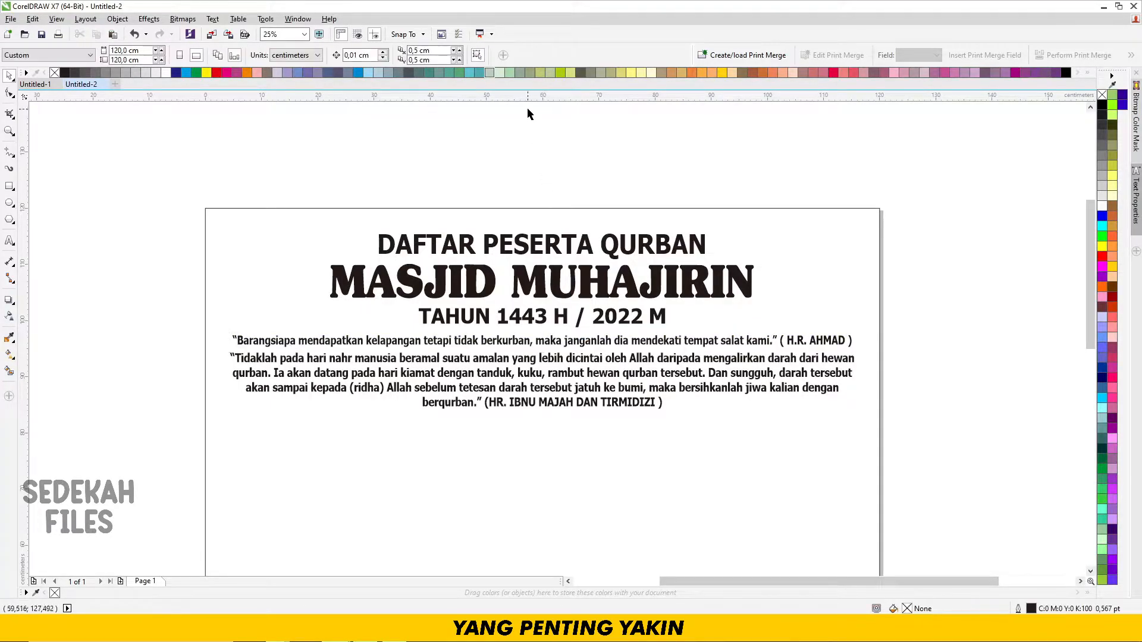
Step: Duplicate the first hadith line below the second hadith and replace the copy's text with "KETERANGAN :"
click(480, 363)
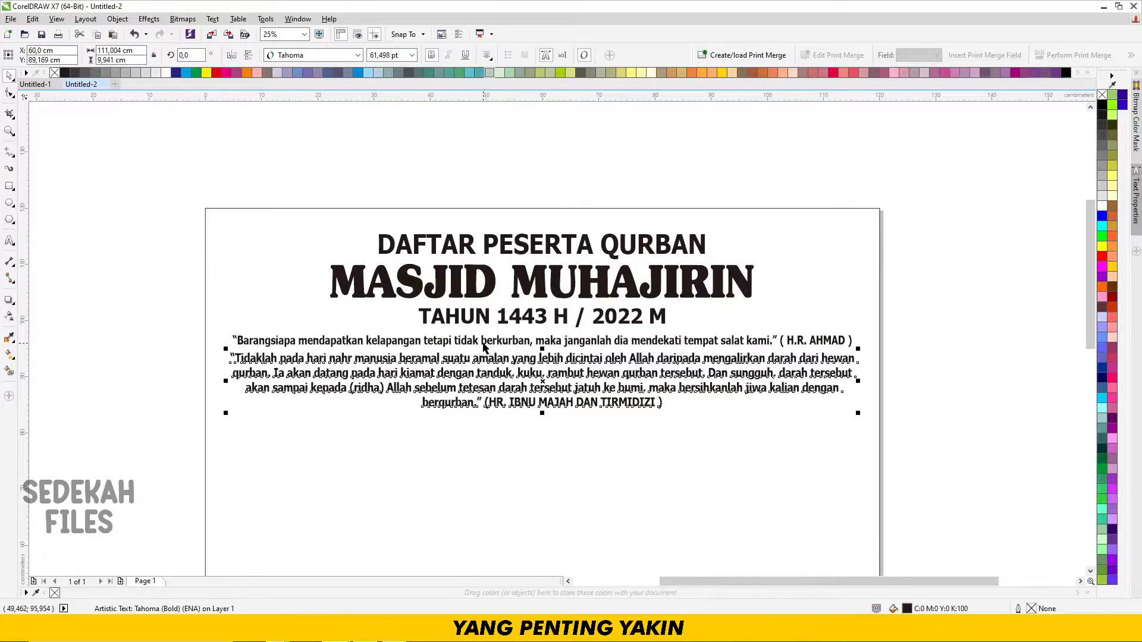
drag(482, 344, 476, 463)
double_click(477, 459)
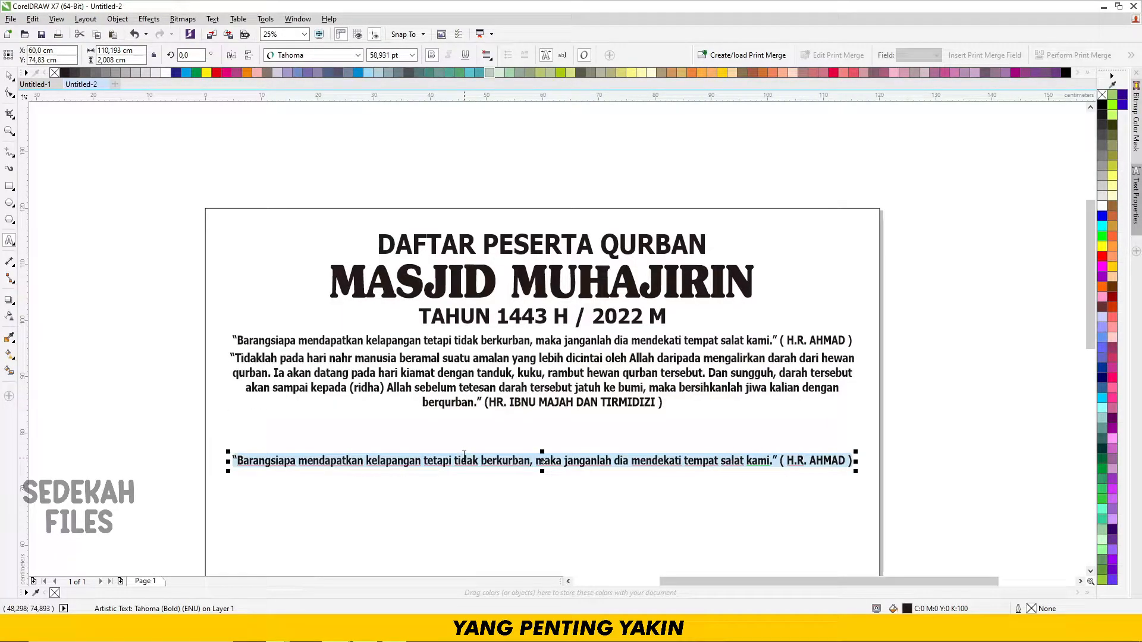
text(KETERANGAN :)
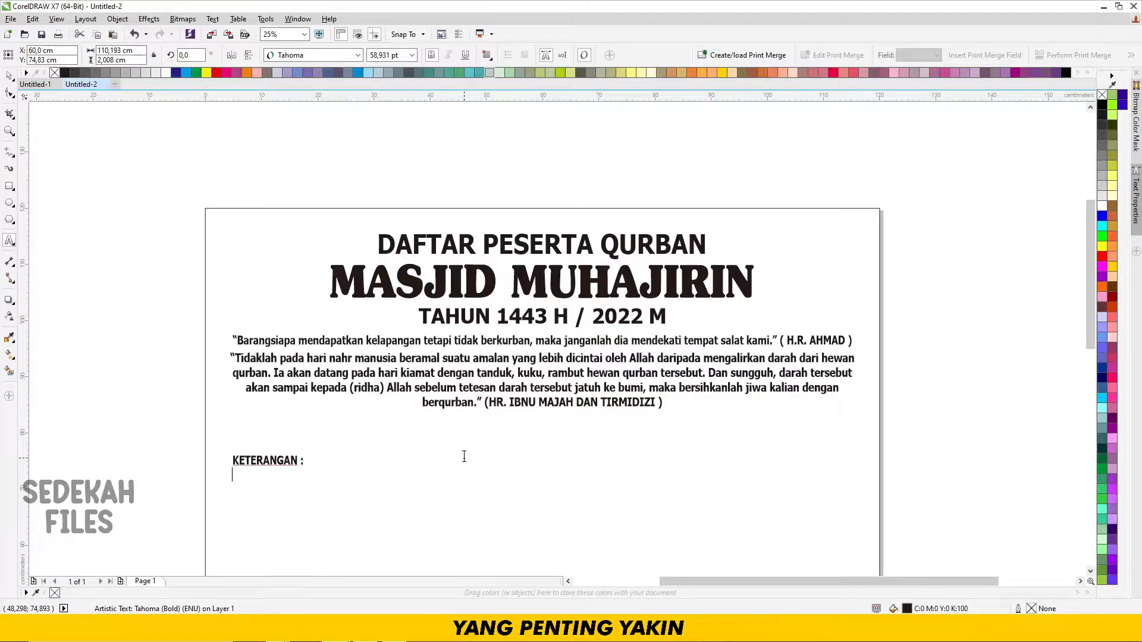
Step: Add the note line "1. Iuran Qurban 1 Orang Rp. 2.500.000,-" under "KETERANGAN :"
text(/)
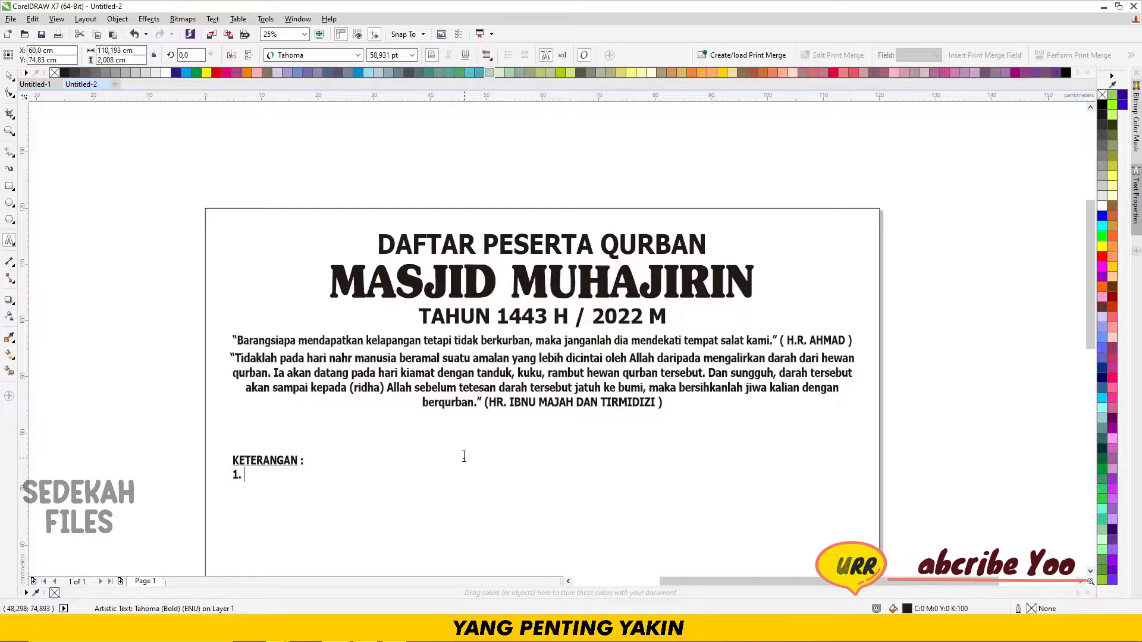
text( IUTAN Q)
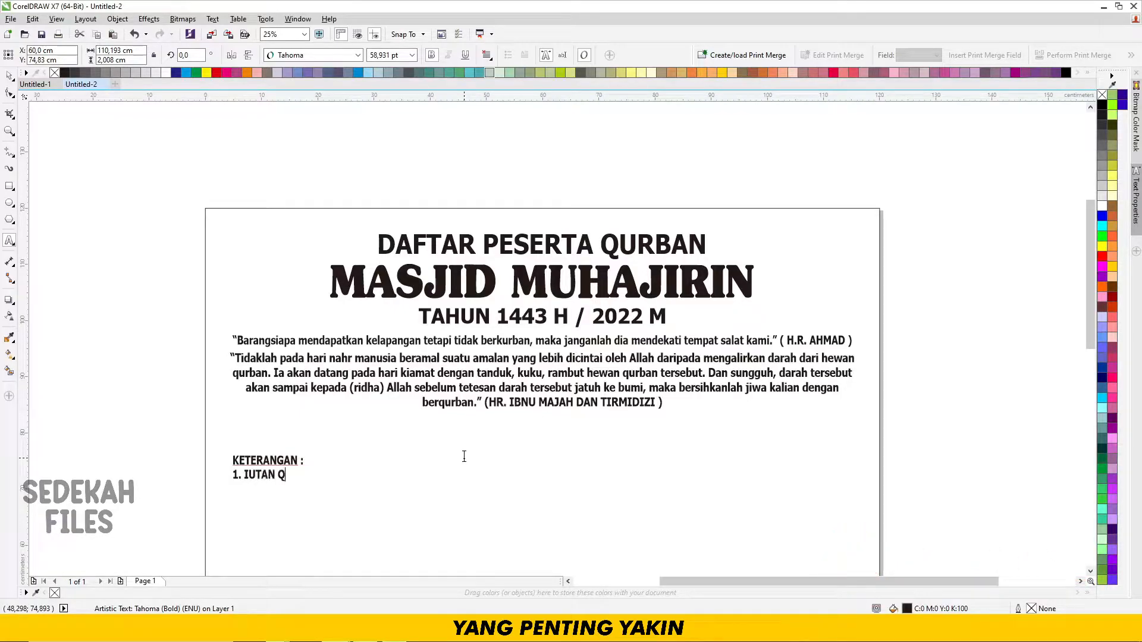
text(N)
key(BackSpace)
key(BackSpace)
key(BackSpace)
key(BackSpace)
key(BackSpace)
text(uran Qurban 1 Orang)
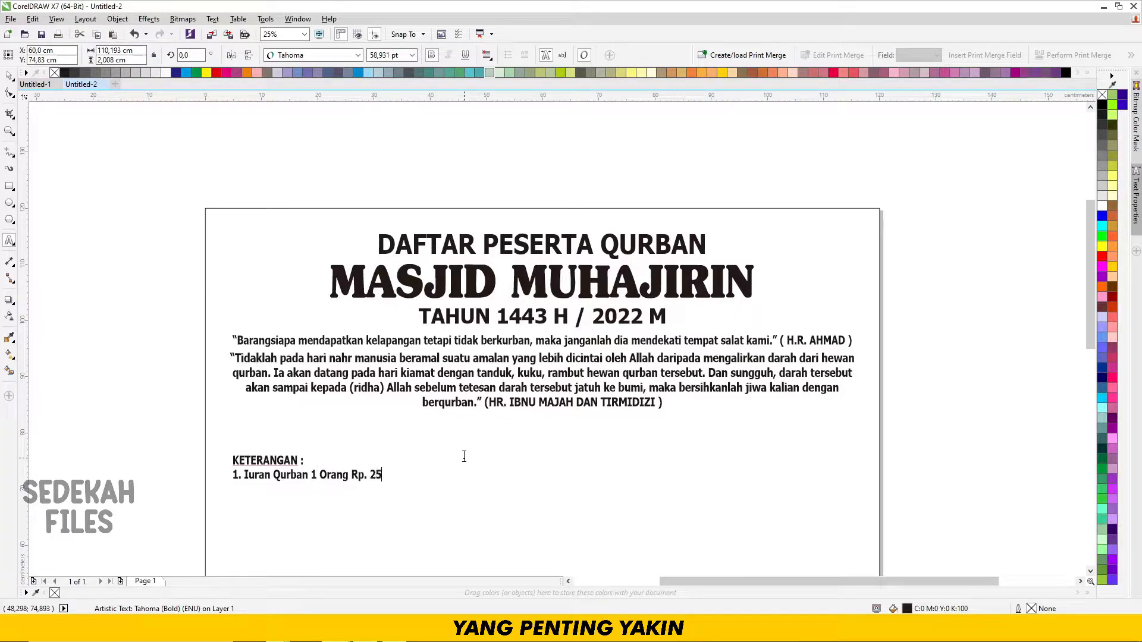
text(Rp. 2.50)
Step: Add the second note "2. Informasi Pendaftaran Panitia Qurban Hubungi Bapak" followed by the contact person's name
text(masi)
text( Pen)
key(BackSpace)
key(BackSpace)
text(end)
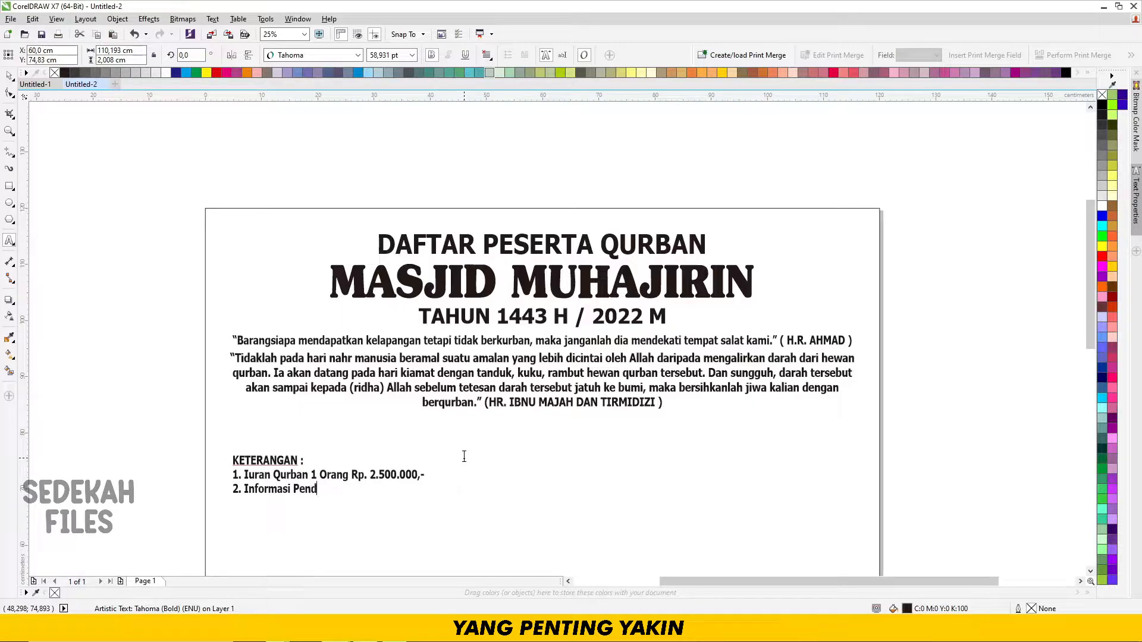
text(aftaran Panitia Qurban)
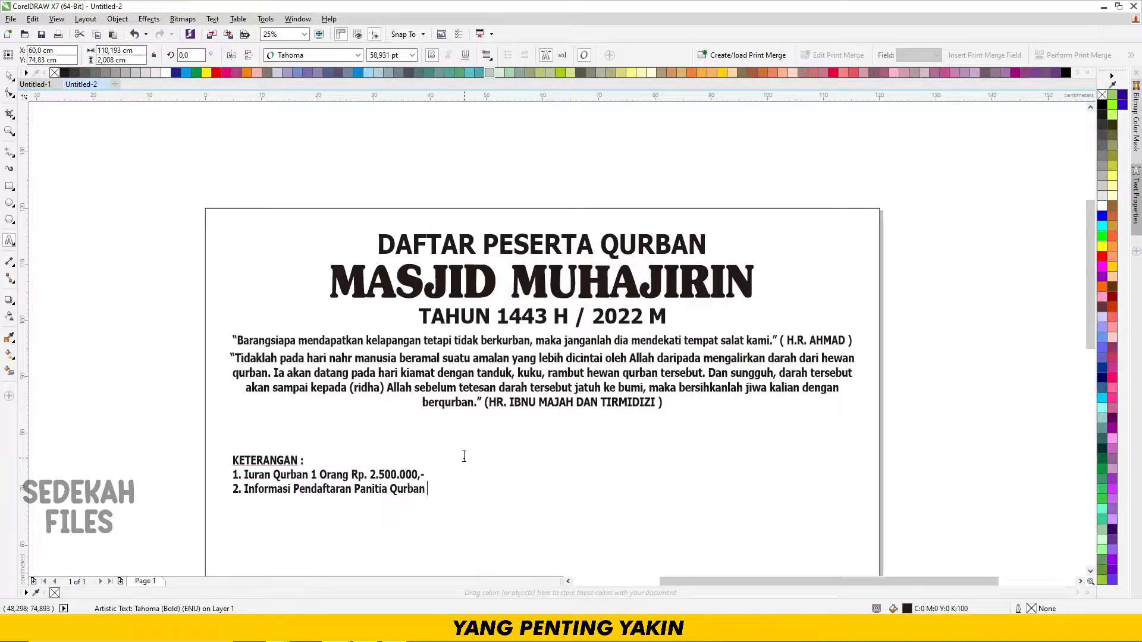
text( Hubungi Bapa)
text(k Slamet)
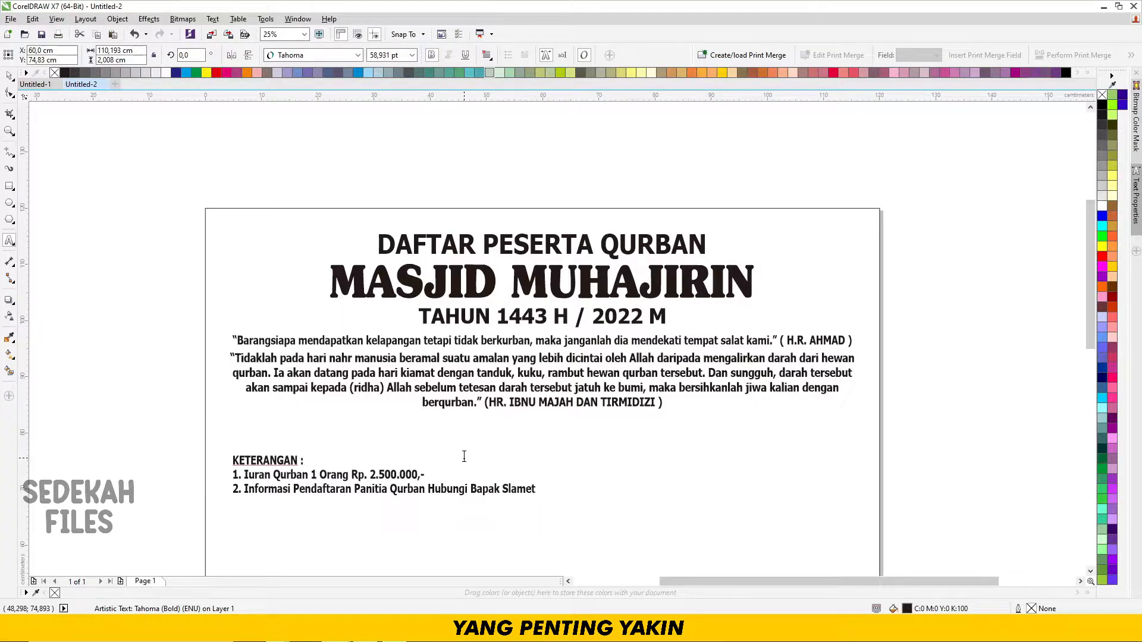
Step: Append "HP." and the contact's phone number to the end of the second note
text(HP. 0822 - 000)
key(BackSpace)
key(BackSpace)
key(BackSpace)
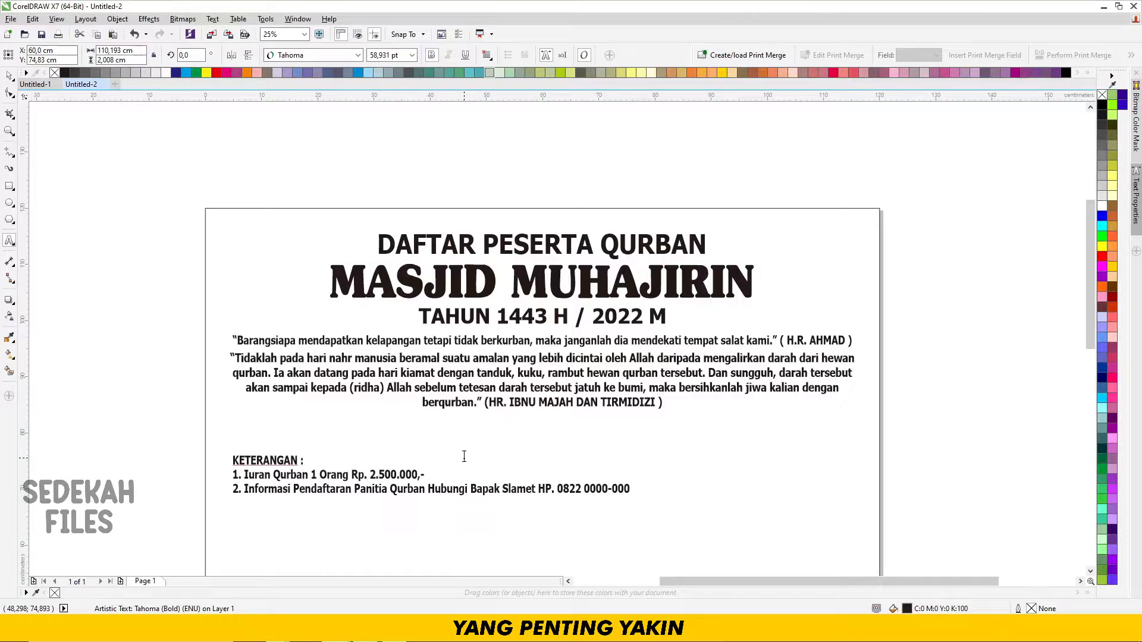
key(BackSpace)
key(BackSpace)
text(000)
key(BackSpace)
key(BackSpace)
click(9, 77)
click(30, 141)
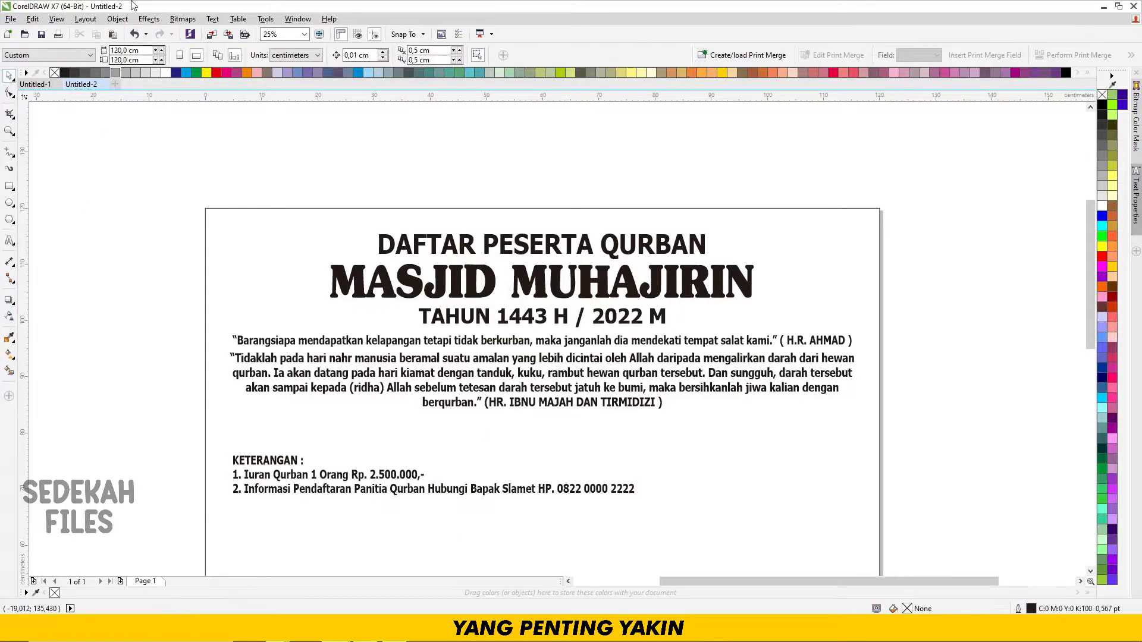
Step: Move the KETERANGAN notes to the foot of the page and frame them with a 120 × 19.6 cm rectangle copied from the page border
scroll(493, 475, down, 1)
drag(566, 345, 581, 521)
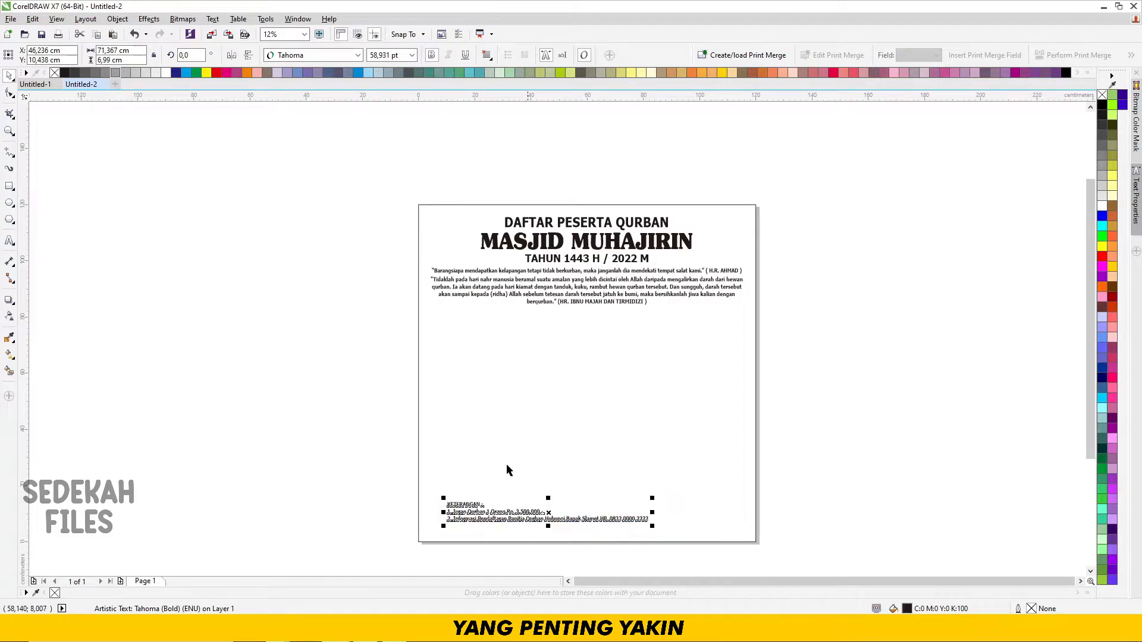
click(9, 187)
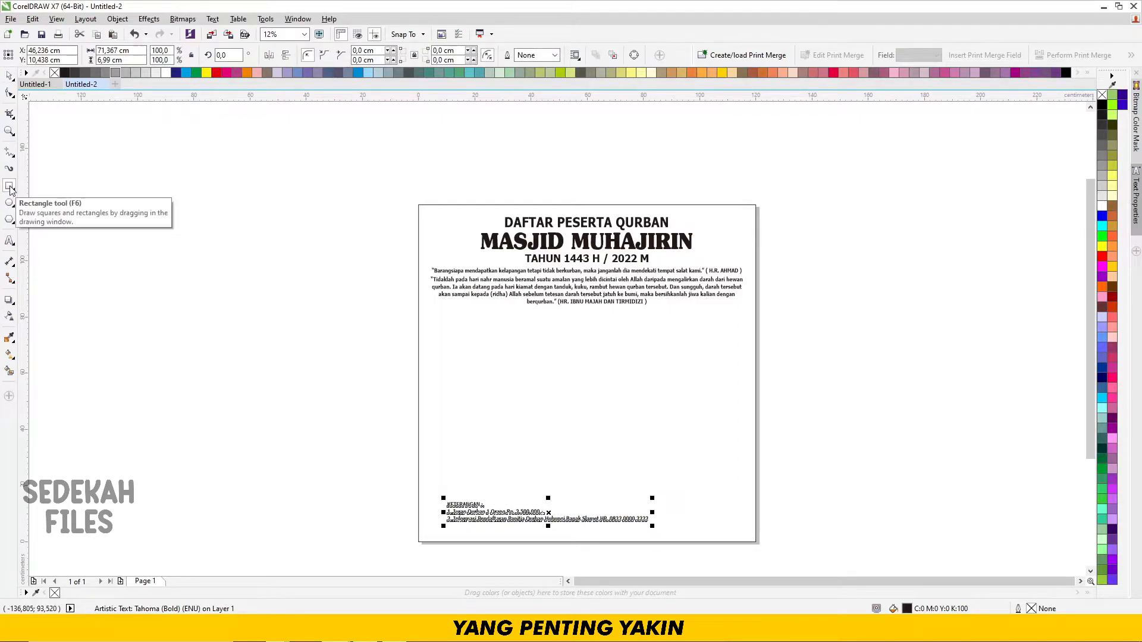
key(space)
click(738, 241)
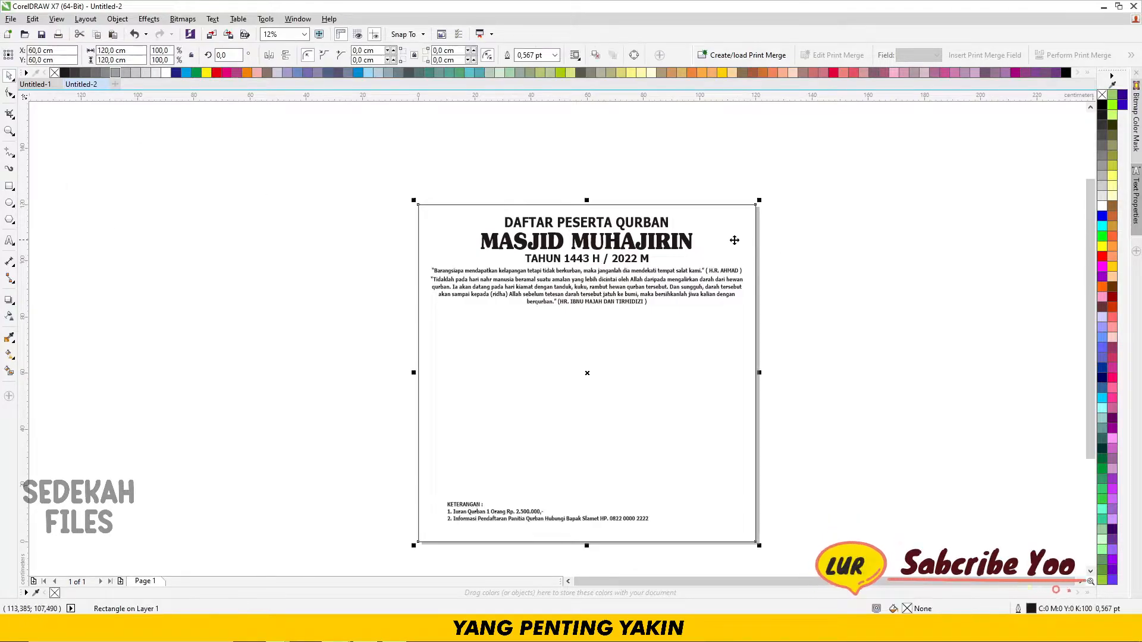
drag(587, 201, 624, 487)
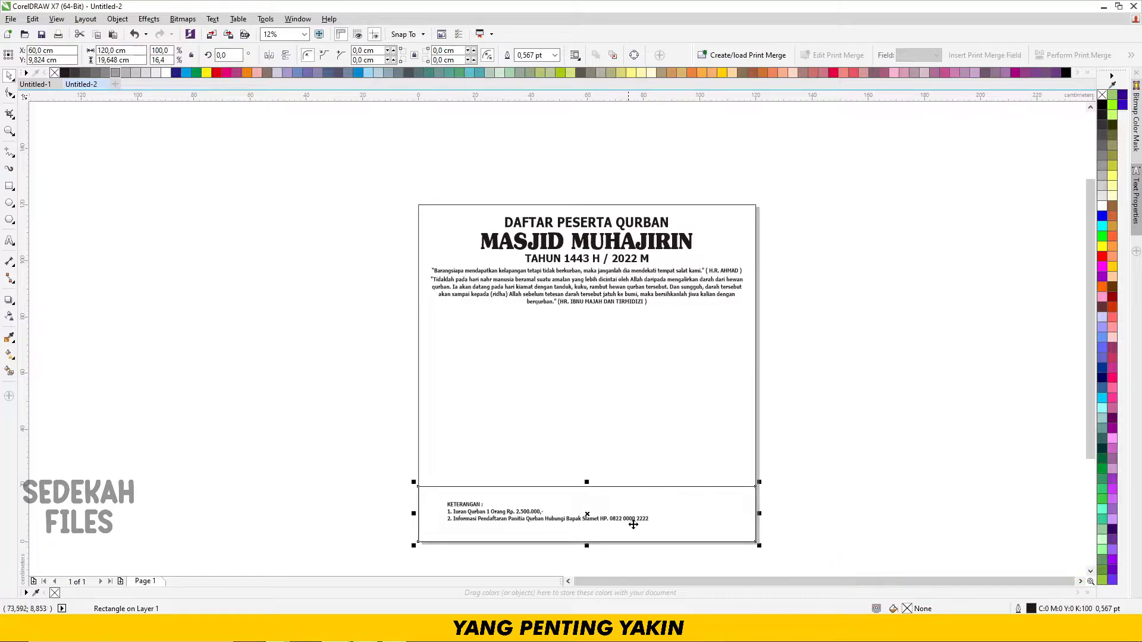
Step: Shrink the notes rectangle to about 110 cm wide, clear of the page edges, and round its corners to about 3.9 cm
scroll(731, 305, up, 2)
drag(770, 308, 755, 307)
drag(436, 369, 435, 356)
shift+click(552, 170)
click(627, 311)
click(9, 92)
drag(114, 255, 121, 304)
key(space)
Step: Move the notes text towards the rounded box's upper-left corner and enlarge it to about 106 pt
click(305, 397)
drag(291, 315, 281, 299)
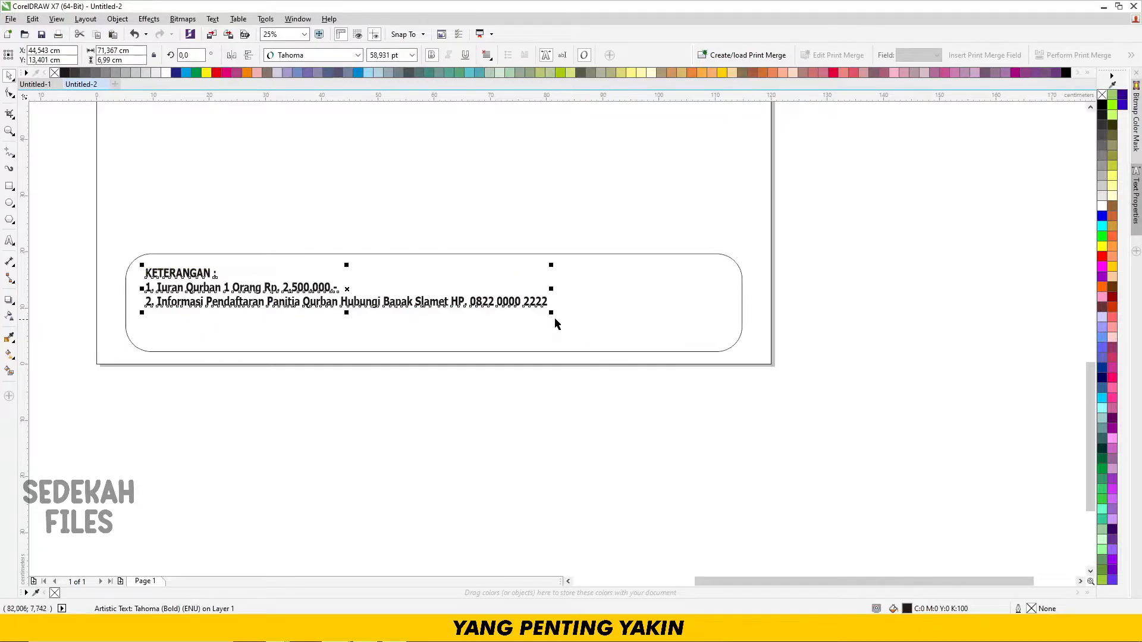
drag(550, 313, 871, 392)
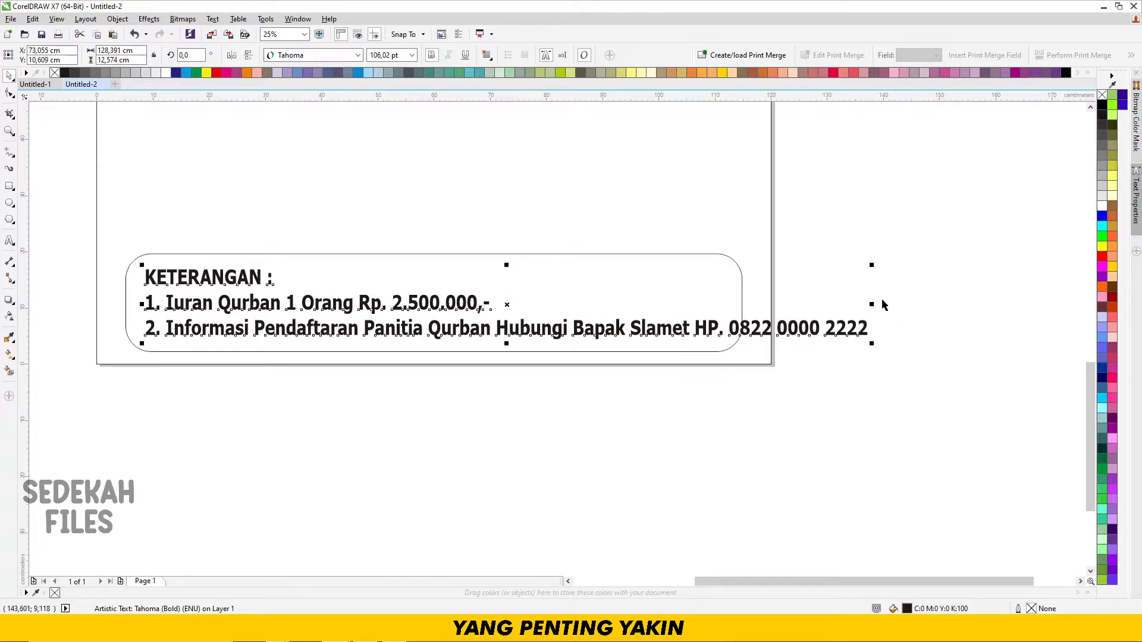
Step: Delete "HP." and the phone number from the second note and insert "H." before the contact's name
double_click(707, 328)
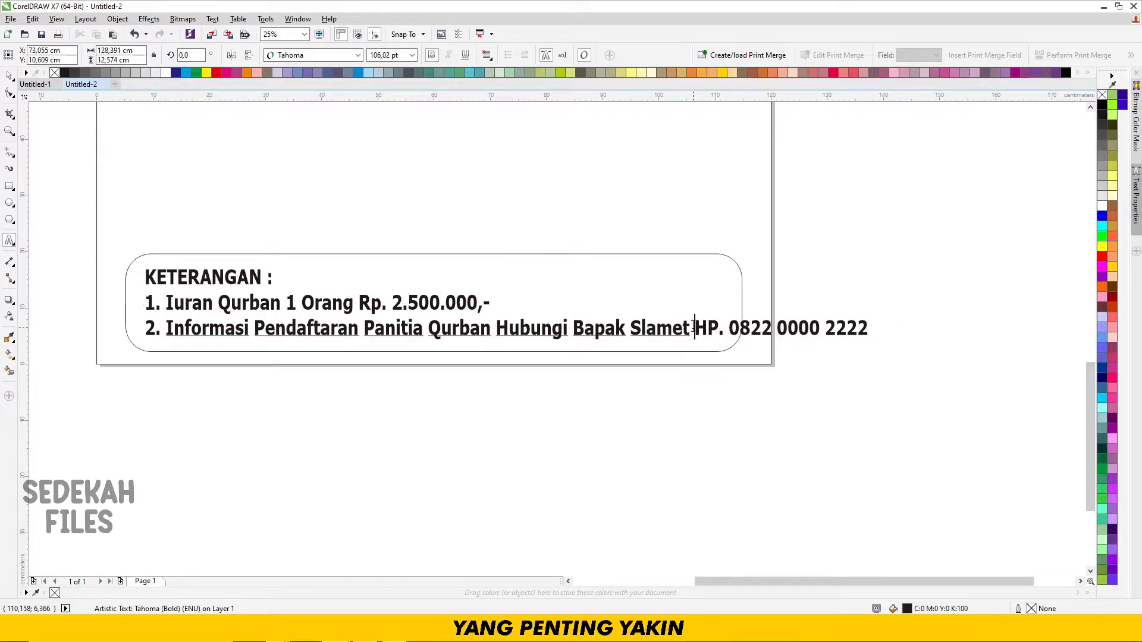
drag(693, 326, 874, 332)
key(Delete)
key(ctrl+space)
click(634, 334)
double_click(633, 334)
text(H)
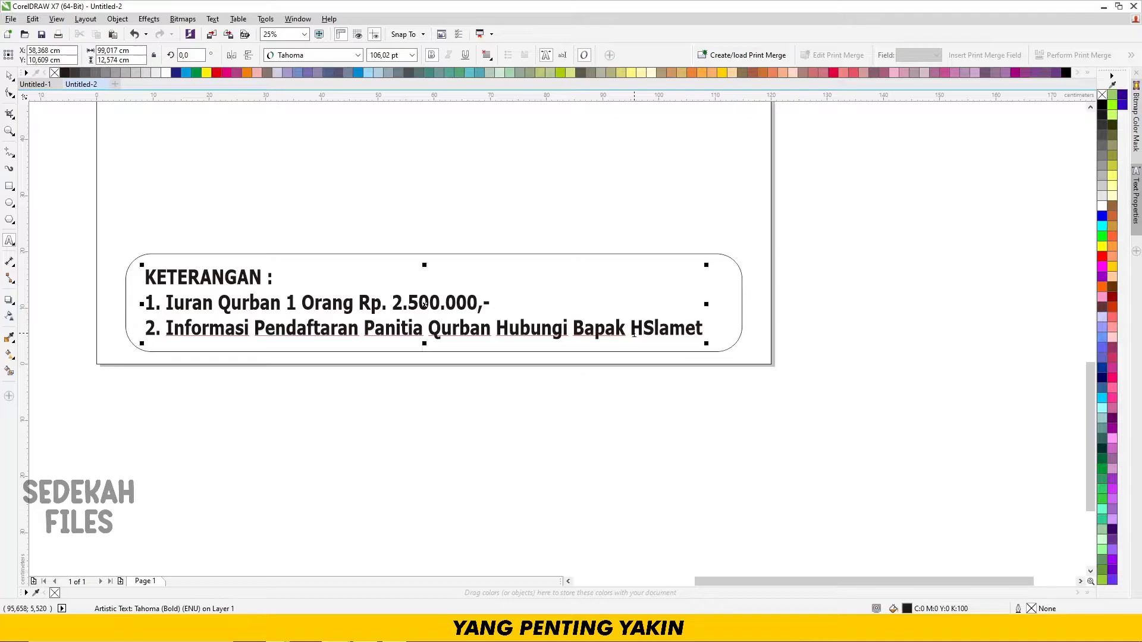
text(.)
click(8, 76)
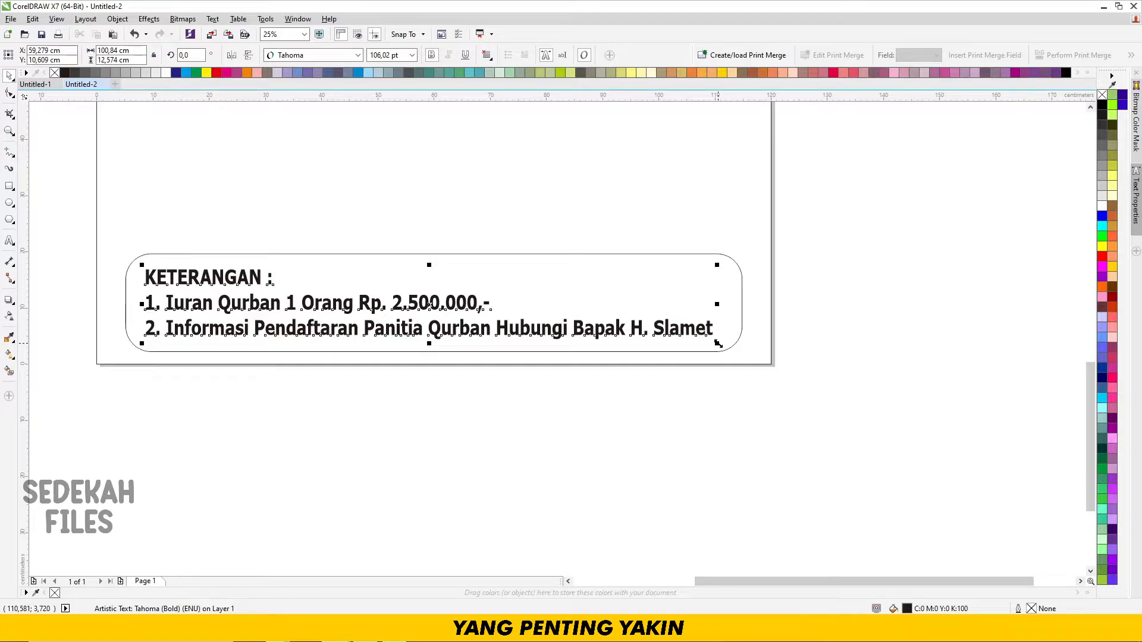
Step: Reduce the rounded box's height to about 15.1 cm from its upper edge and centre the notes text vertically in it
drag(513, 327, 514, 331)
key(Tab)
drag(429, 251, 430, 262)
shift+click(418, 305)
key(e)
click(497, 411)
Step: Centre the notes text horizontally in the rounded box and nudge it slightly down
click(480, 340)
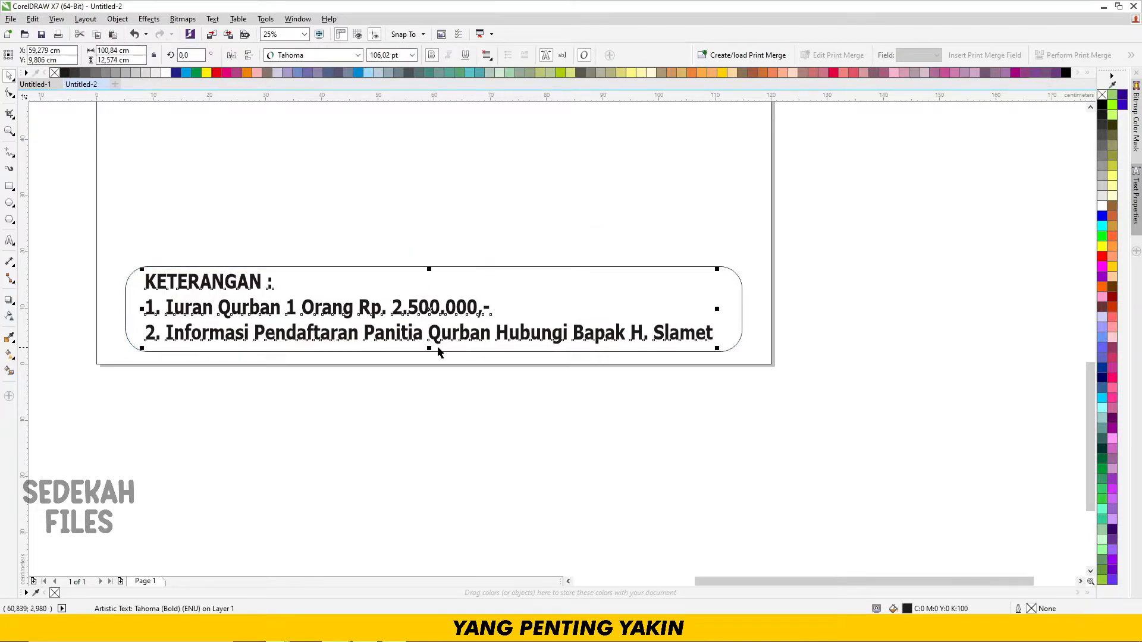
shift+click(734, 347)
key(c)
click(782, 367)
click(437, 334)
scroll(437, 334, up, 1)
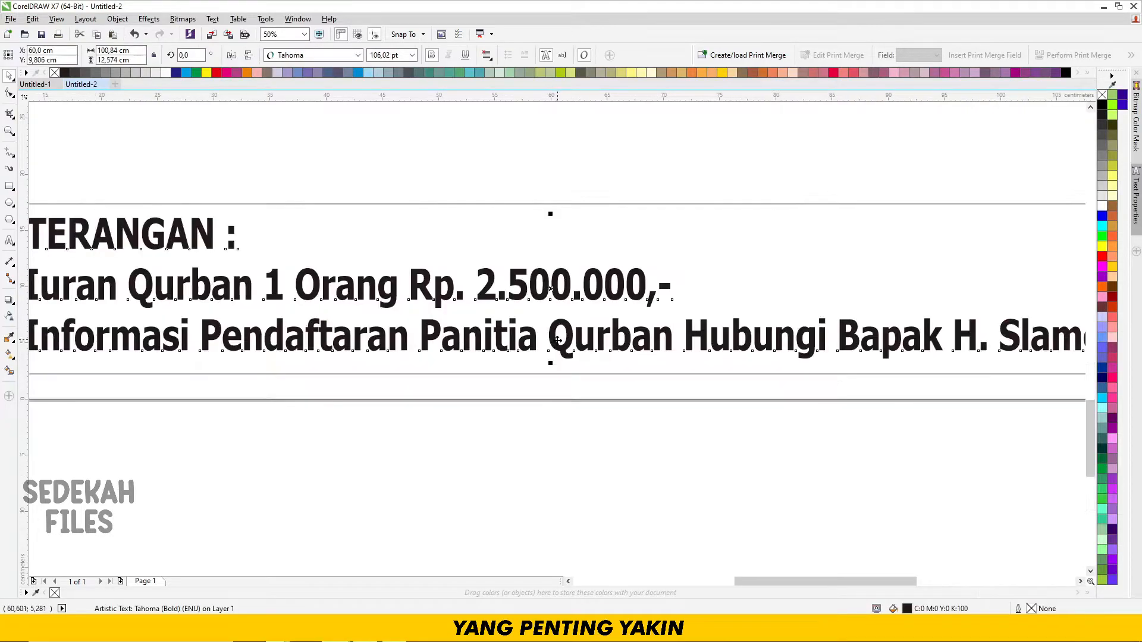
click(670, 426)
scroll(559, 340, down, 2)
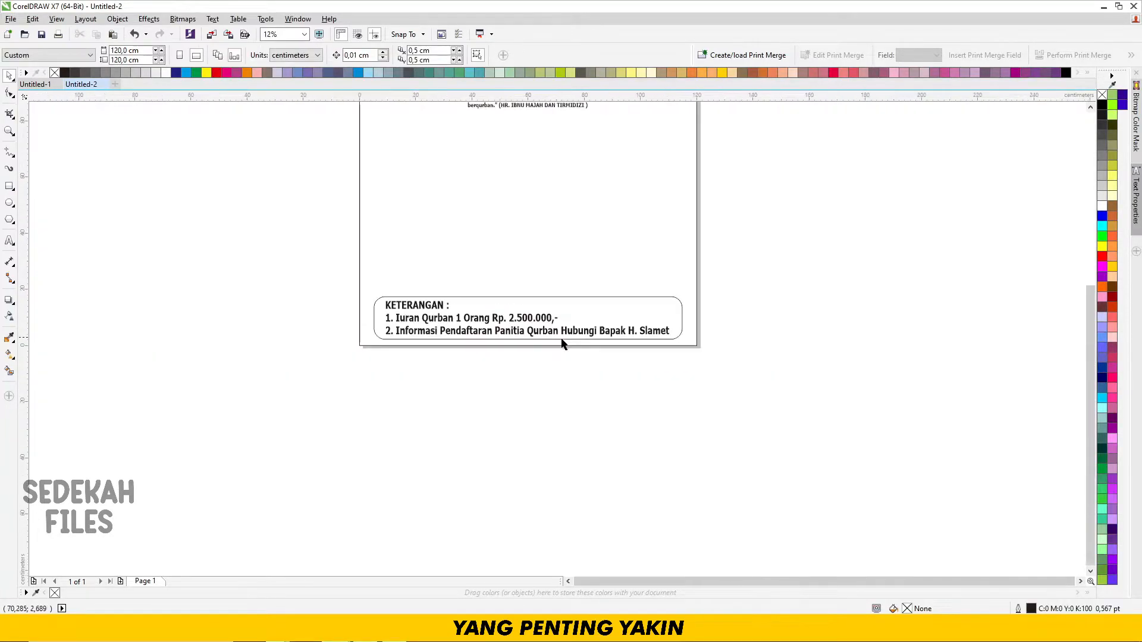
Step: Bring in the Islamic pattern background from the BAHAN folder and place it inside the page frame as a PowerClip
scroll(696, 301, down, 1)
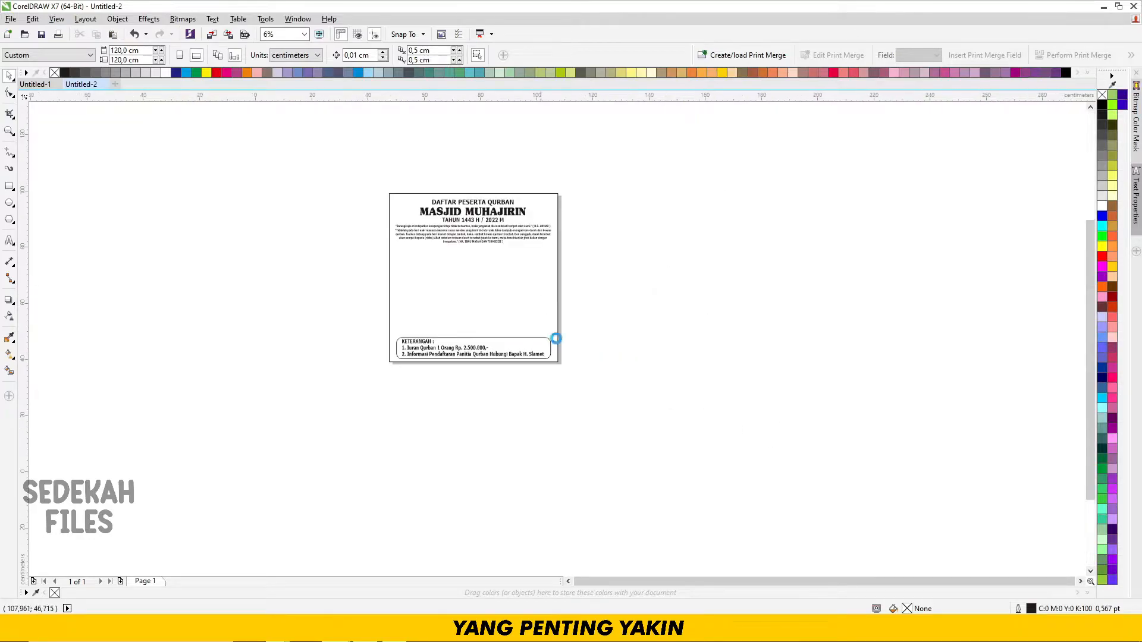
scroll(542, 296, up, 1)
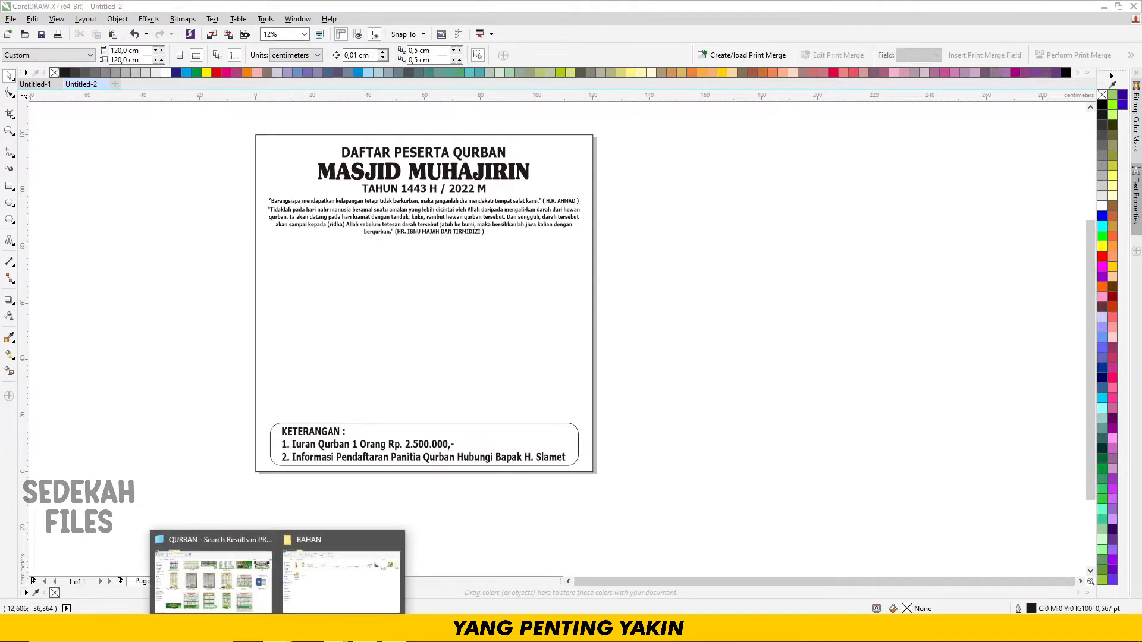
click(321, 583)
drag(264, 148, 130, 403)
scroll(556, 339, down, 2)
drag(556, 338, 387, 309)
Step: Reposition the pattern inside the page frame so its lower ornamental band sits just above the notes box
click(665, 303)
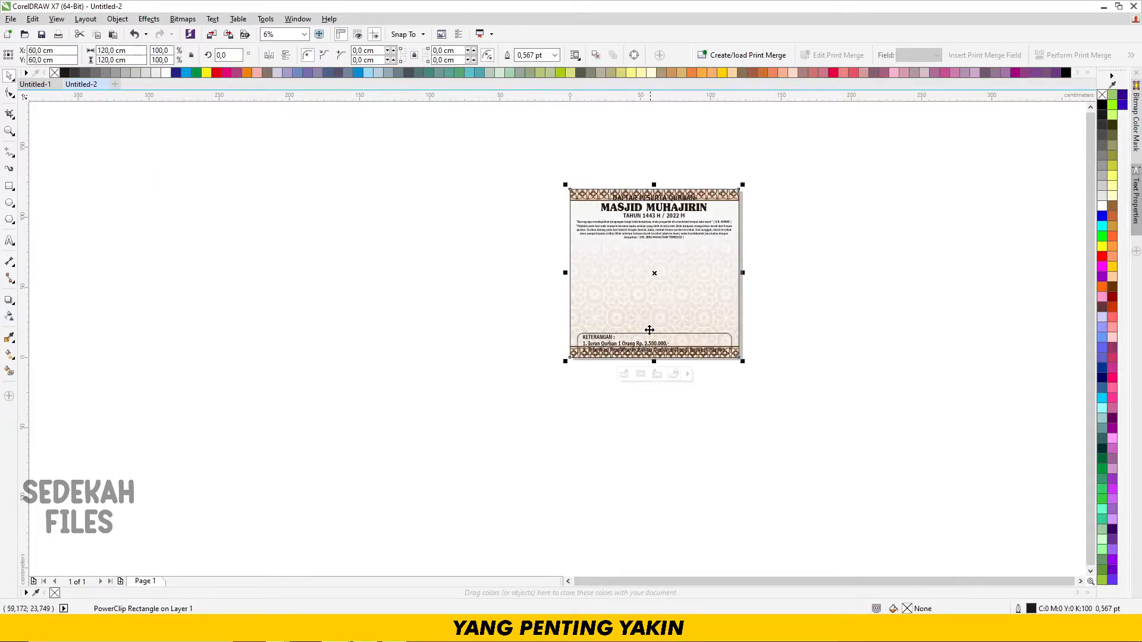
click(631, 375)
drag(670, 295, 676, 266)
click(942, 345)
scroll(721, 309, up, 2)
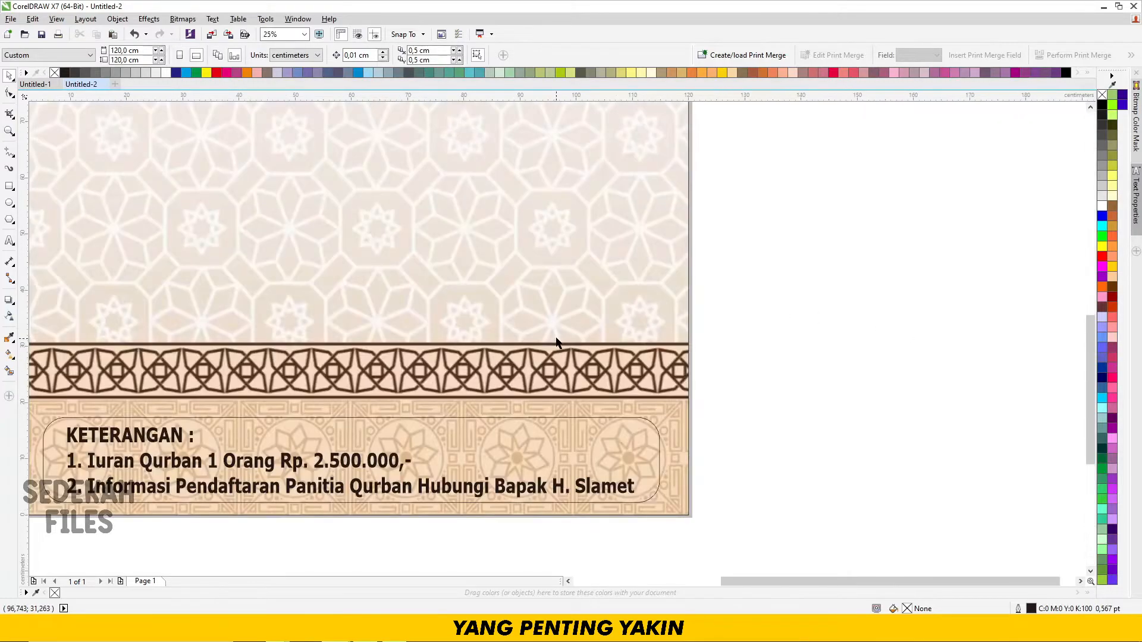
click(547, 284)
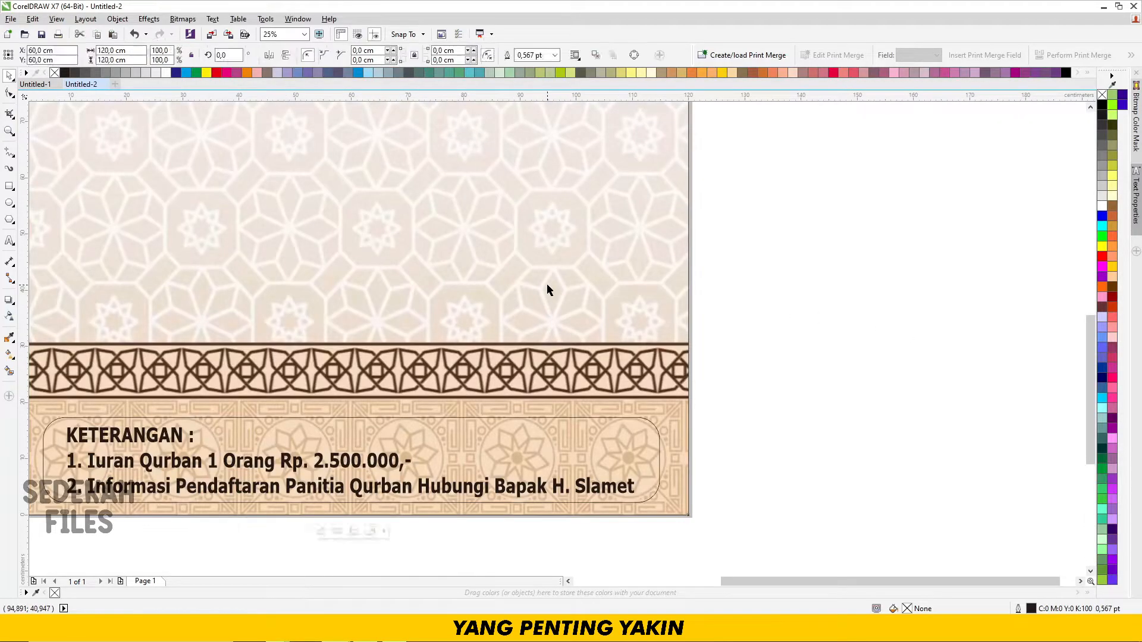
click(337, 531)
drag(400, 306, 403, 314)
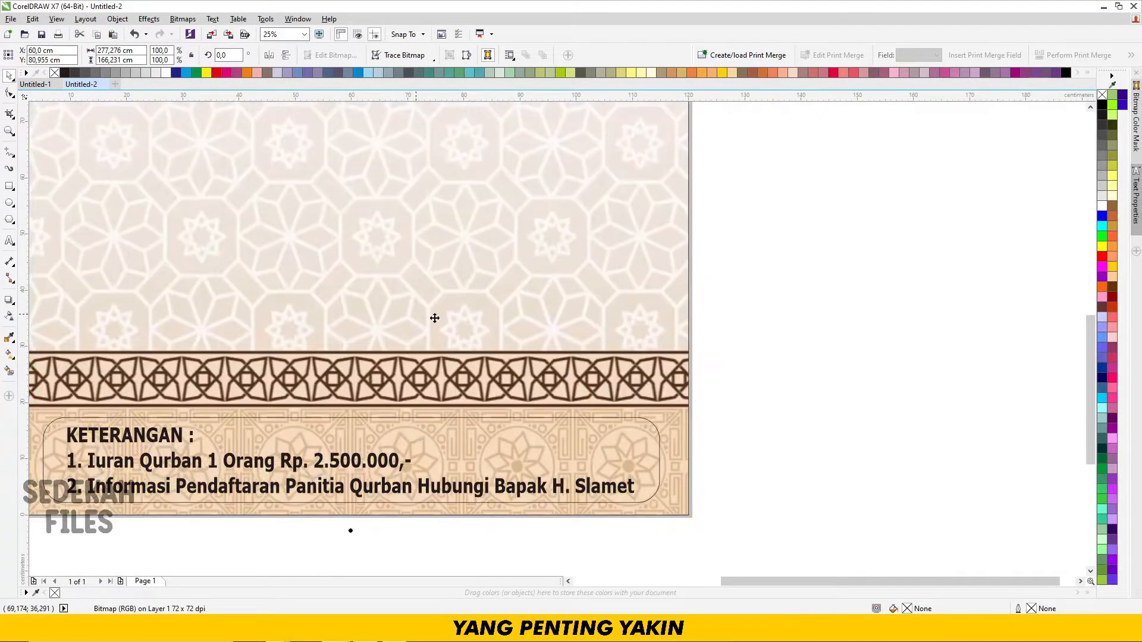
Step: Fill the rounded notes box with green (C100 M0 Y100 K0) and give it a 16 pt white outline
click(458, 427)
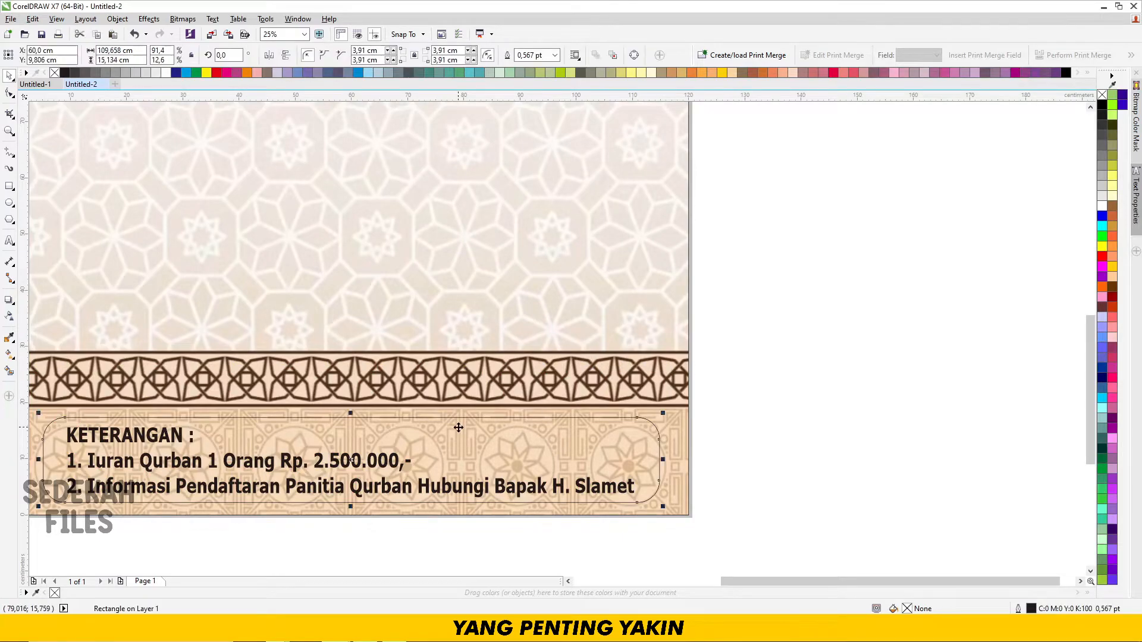
click(196, 73)
click(798, 304)
click(435, 460)
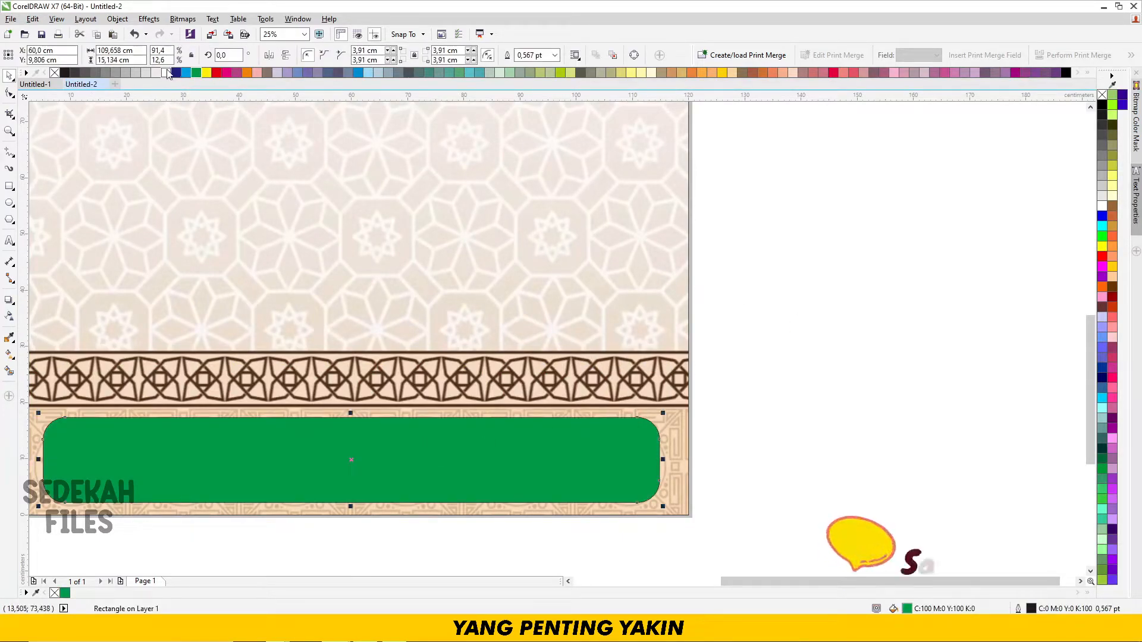
right_click(166, 72)
click(555, 56)
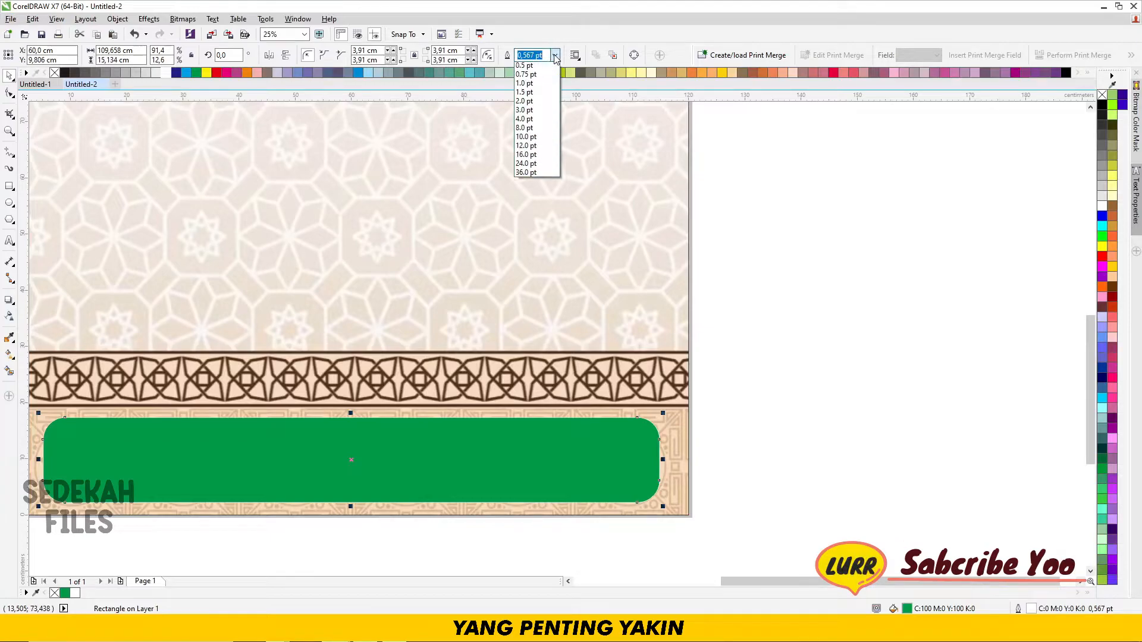
click(538, 183)
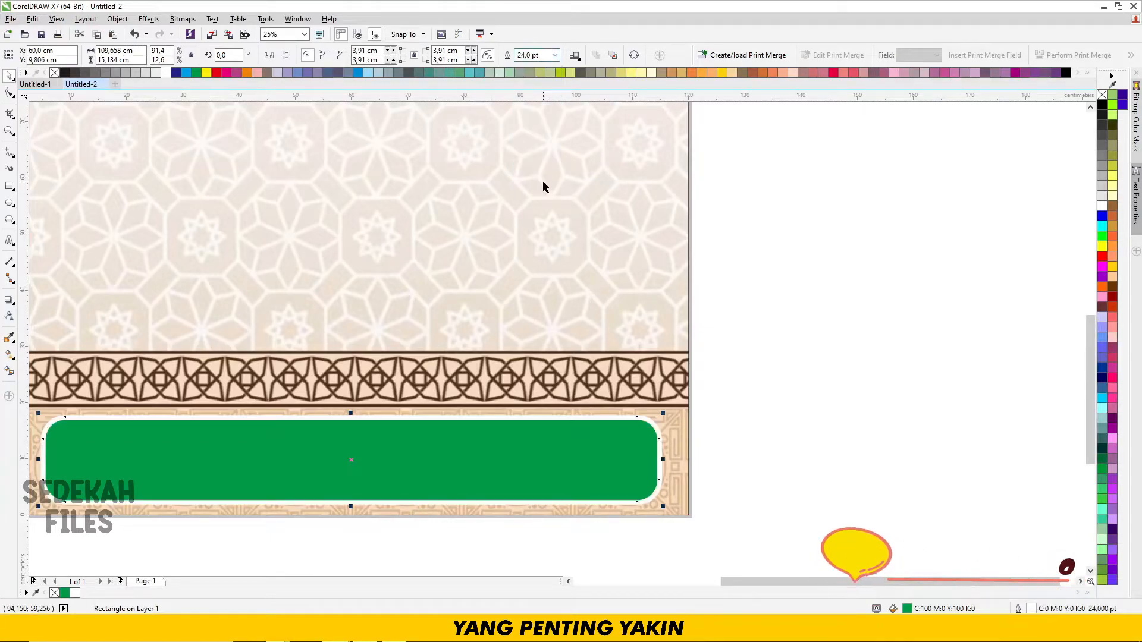
click(555, 55)
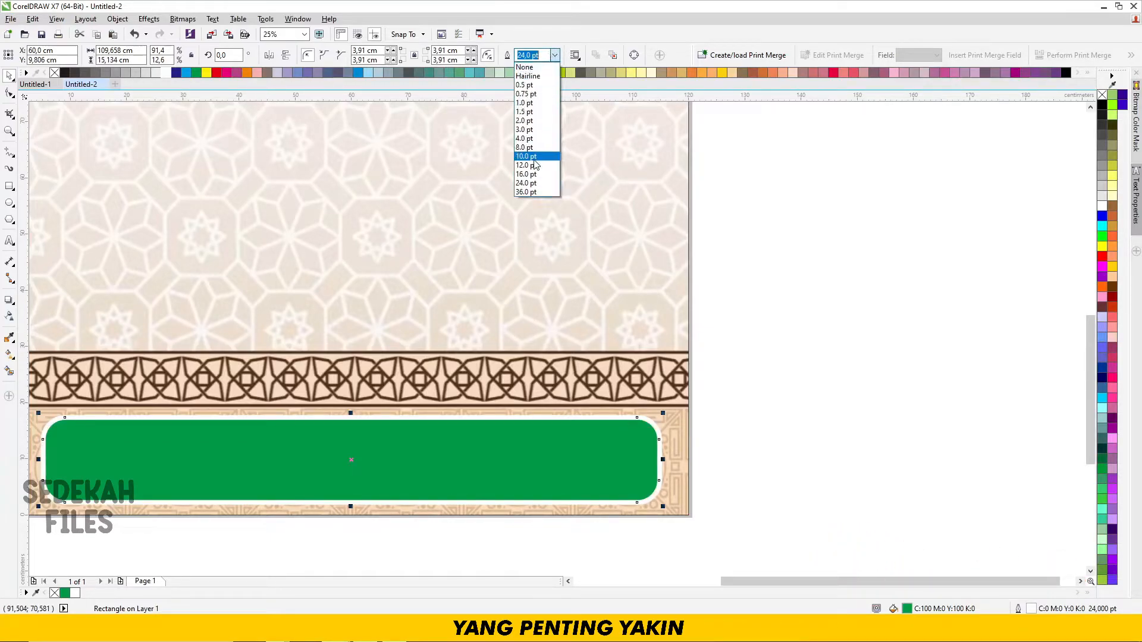
click(535, 173)
Step: Send the green notes box one level back, behind the KETERANGAN text
click(771, 367)
click(559, 444)
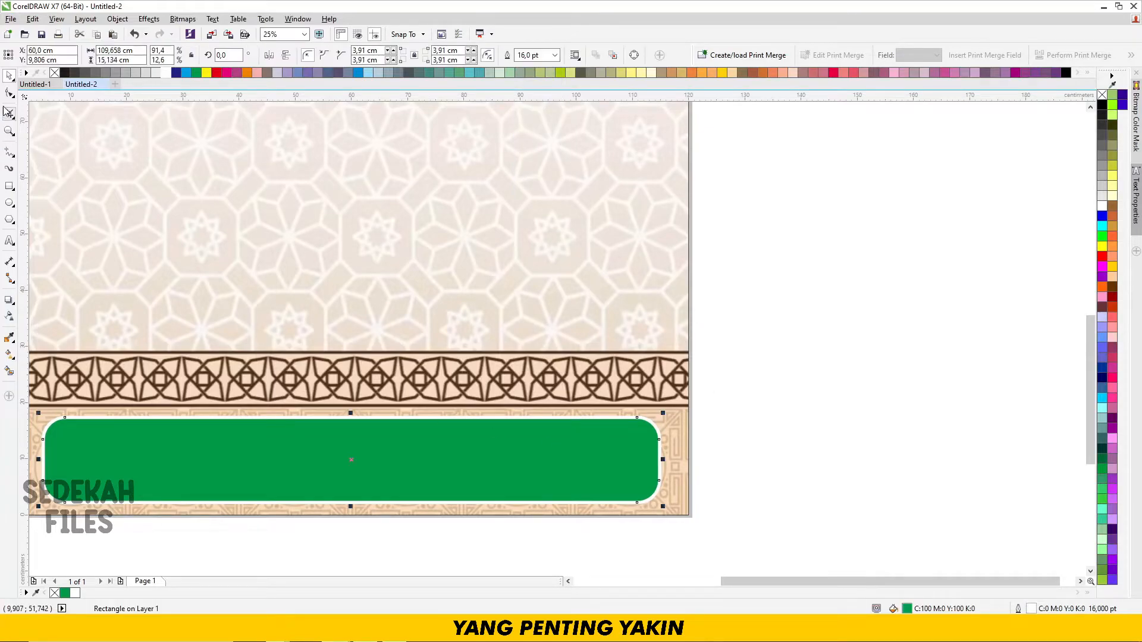
click(795, 353)
click(635, 453)
key(ctrl+Page_Down)
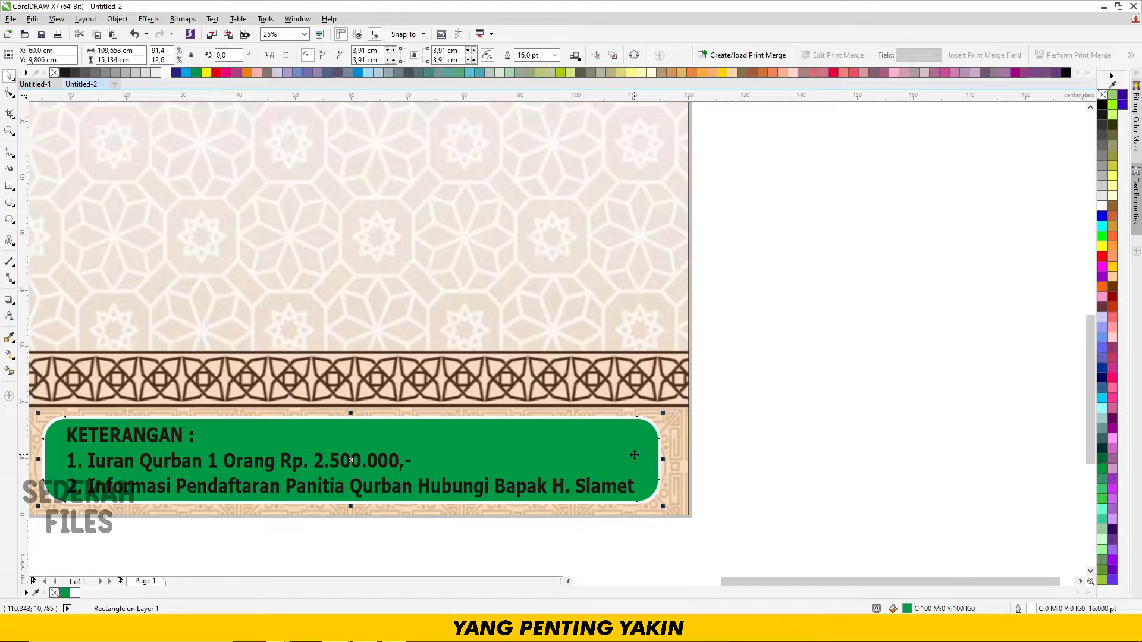
Step: Colour the notes text yellow and give it a black outline
scroll(557, 337, up, 1)
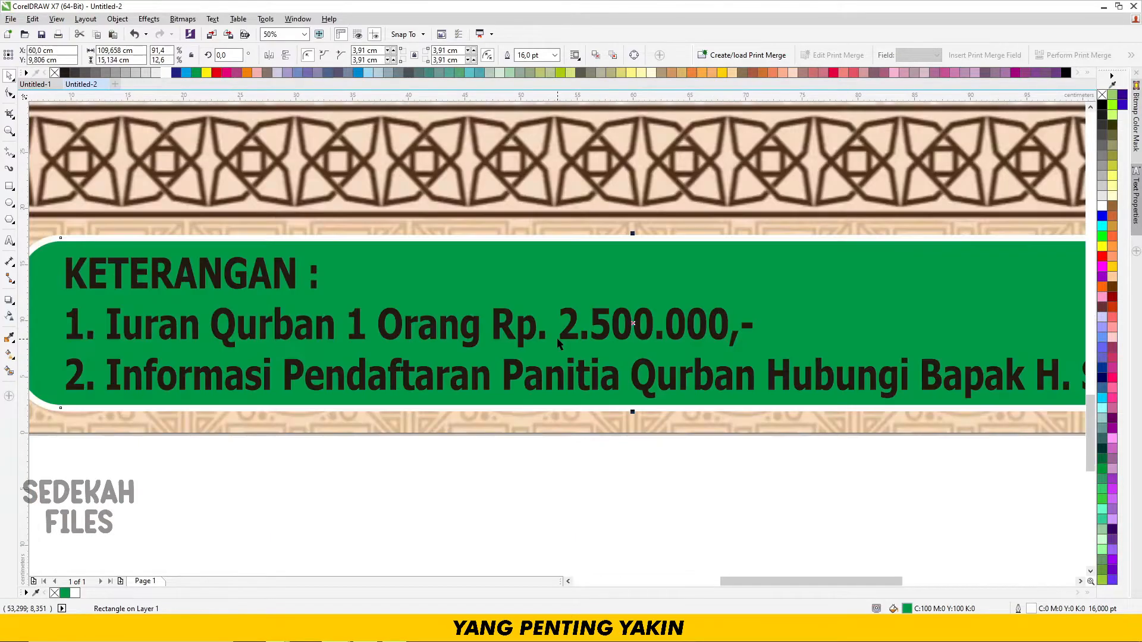
click(556, 338)
click(207, 73)
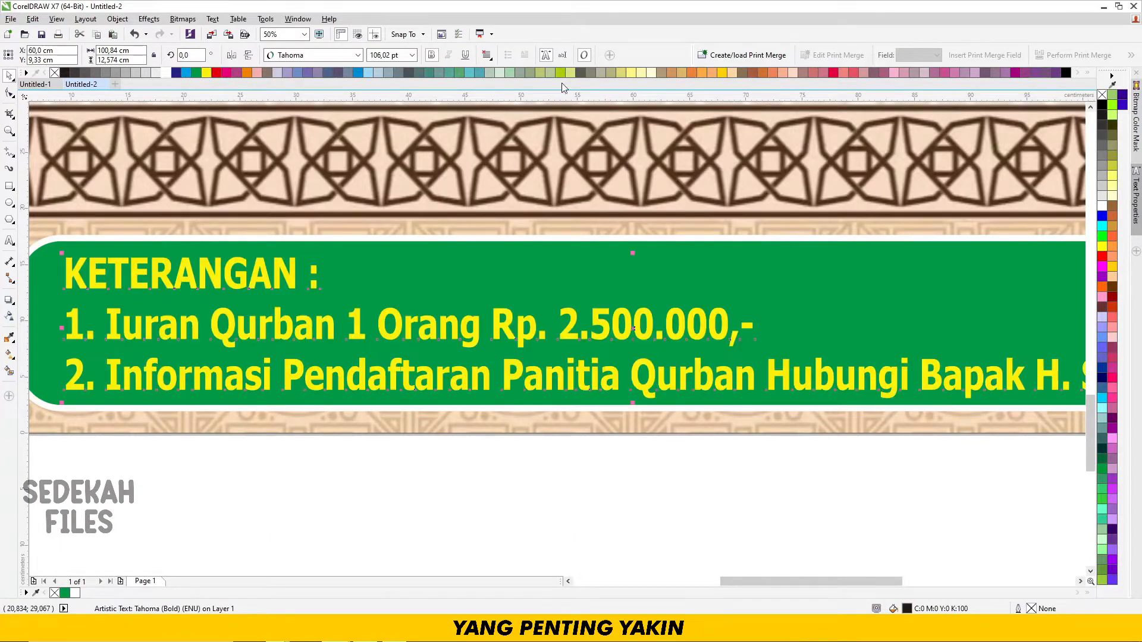
right_click(1064, 72)
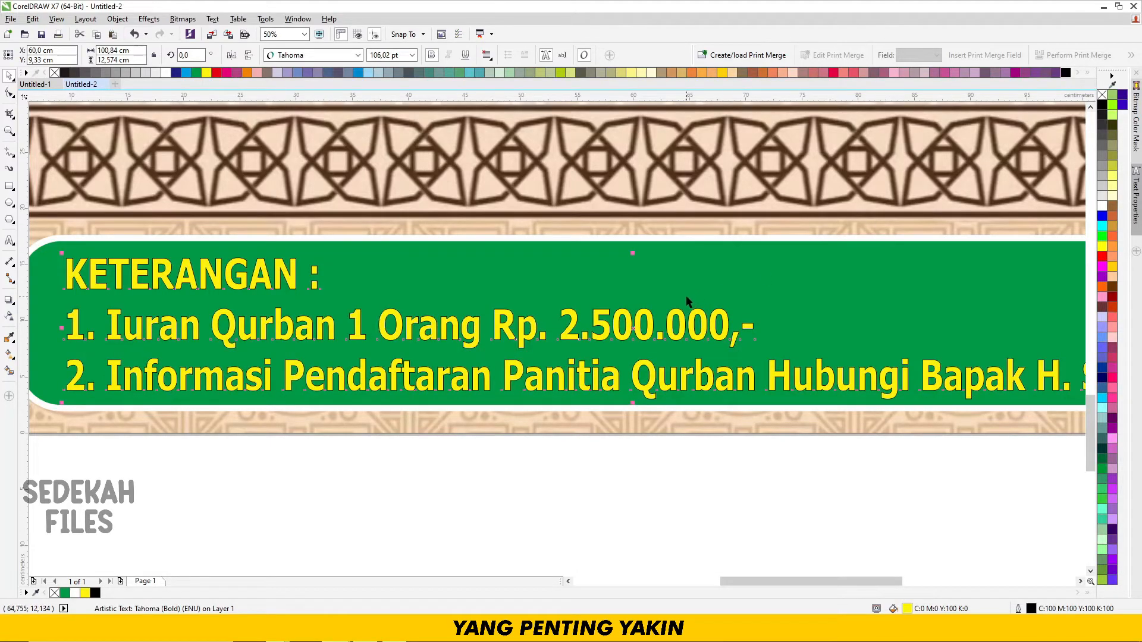
Step: Set the notes text outline to 24 pt with rounded corners, placed behind the fill and scaling with the object
key(F12)
click(494, 237)
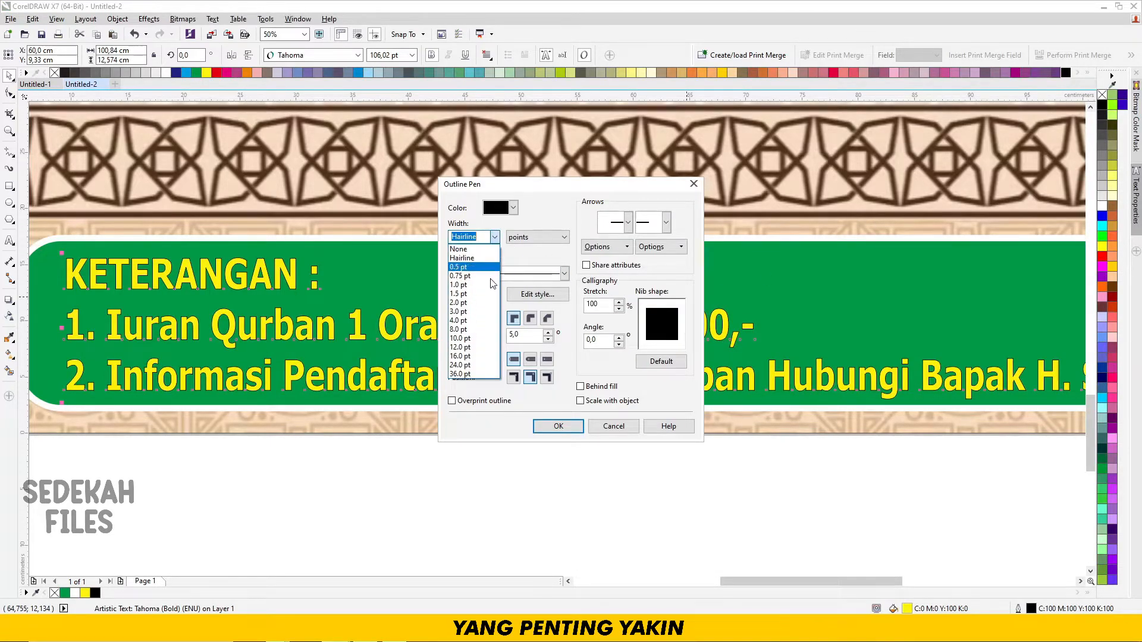
click(471, 364)
click(529, 318)
click(600, 386)
click(602, 401)
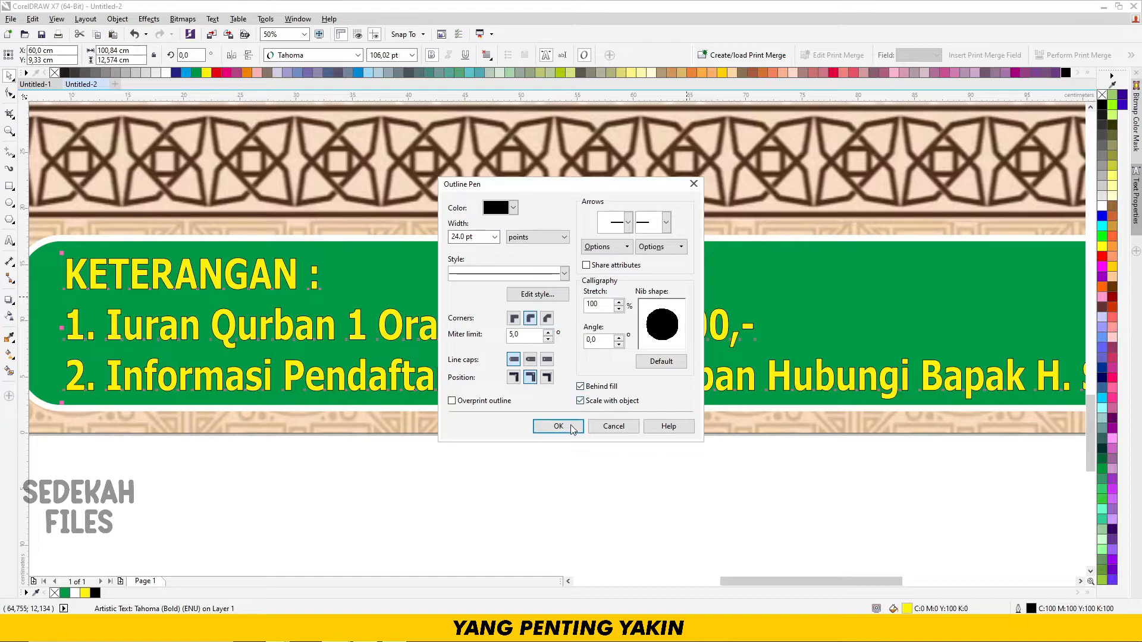
click(559, 426)
click(658, 455)
key(F3)
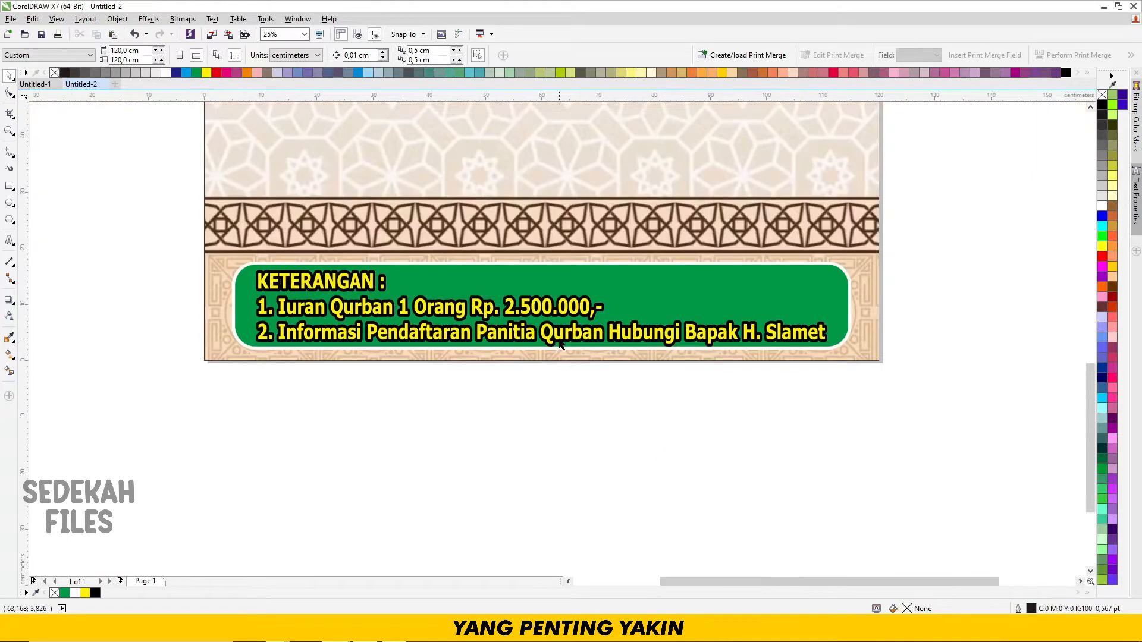
Step: Recolour the amount "Rp. 2.500.000,-" in the first note red with a white outline
click(560, 340)
key(Escape)
double_click(544, 310)
drag(470, 307, 602, 306)
click(216, 73)
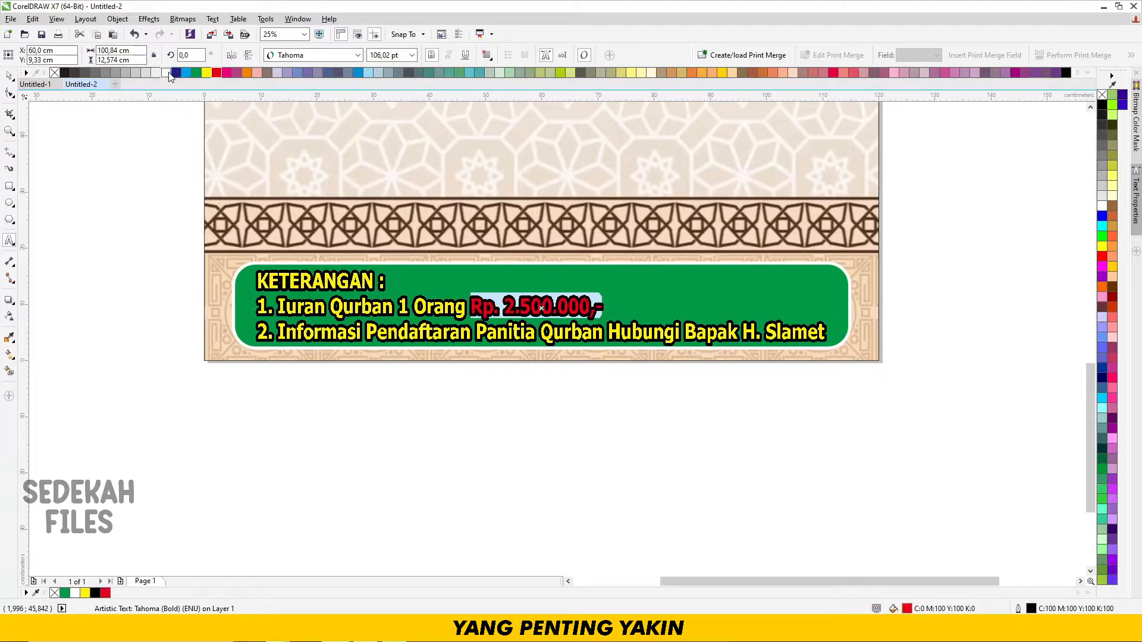
click(104, 172)
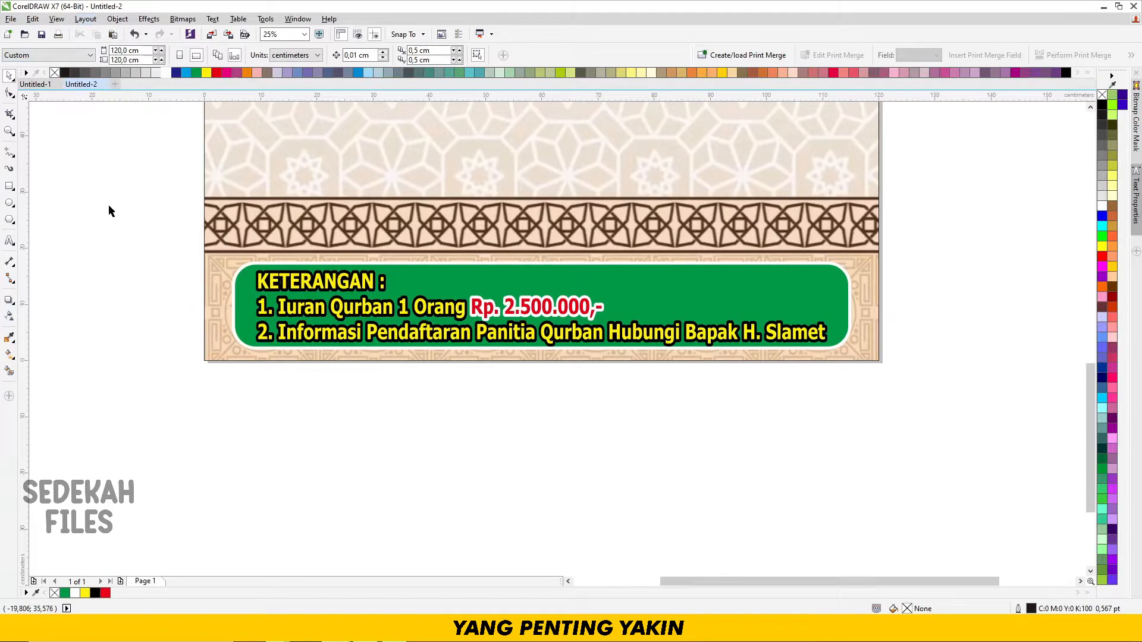
Step: Move the three heading lines together slightly up towards the page's upper edge, centred at about Y 108.5 cm
key(shift+F4)
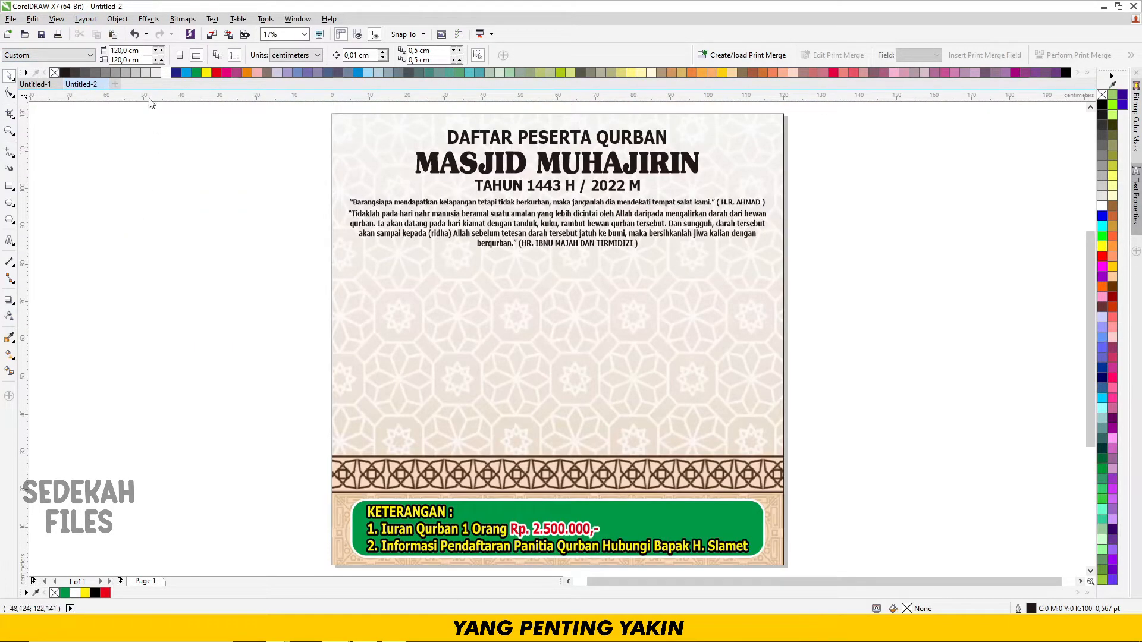
click(435, 135)
drag(383, 109, 731, 201)
drag(589, 140, 589, 132)
key(Down)
key(Down)
key(Down)
key(Down)
key(Down)
key(Down)
key(Down)
key(Down)
key(Down)
key(Down)
key(Down)
key(Down)
key(Down)
key(Down)
key(Down)
key(Down)
key(Down)
key(Down)
key(Down)
key(Down)
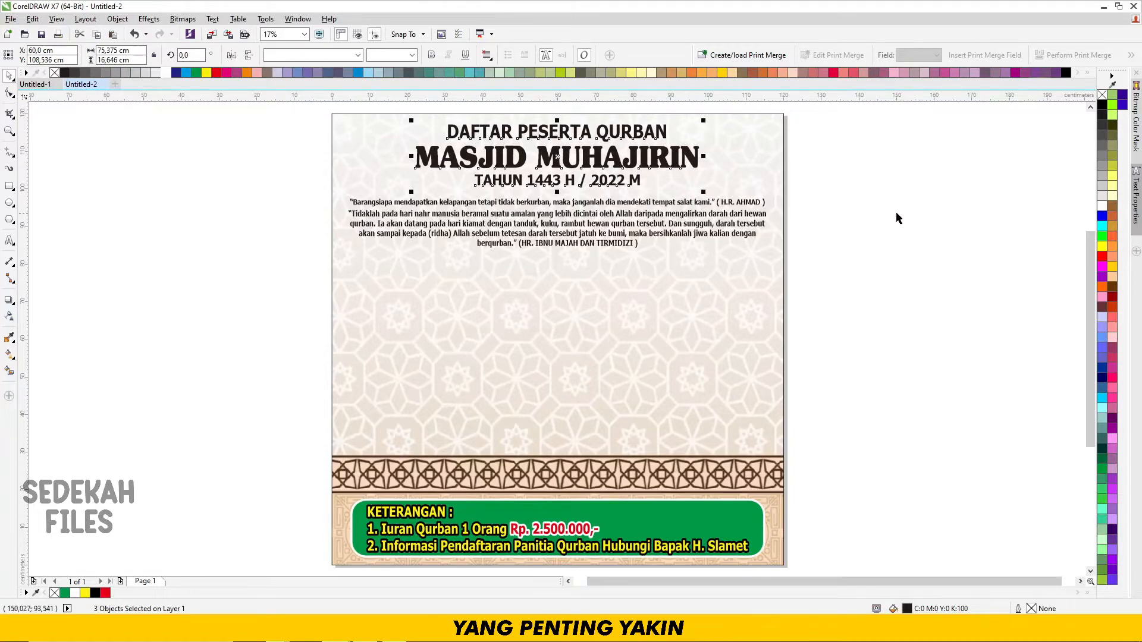
click(898, 218)
Step: Colour the heading line "DAFTAR PESERTA QURBAN" yellow and give it a black outline
click(491, 143)
click(494, 136)
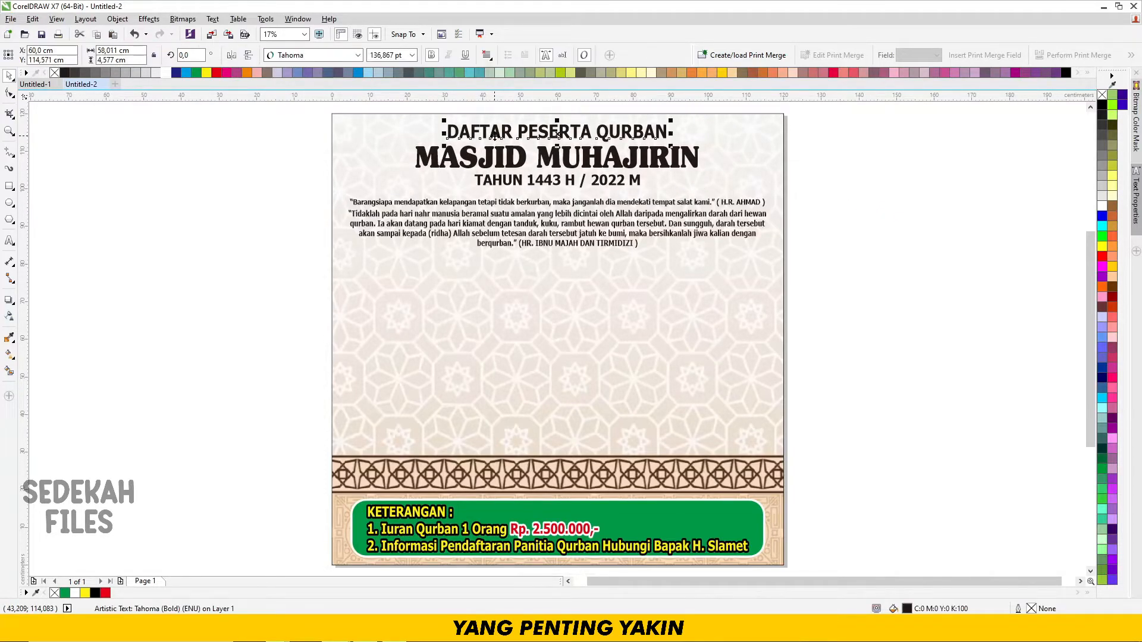
click(206, 72)
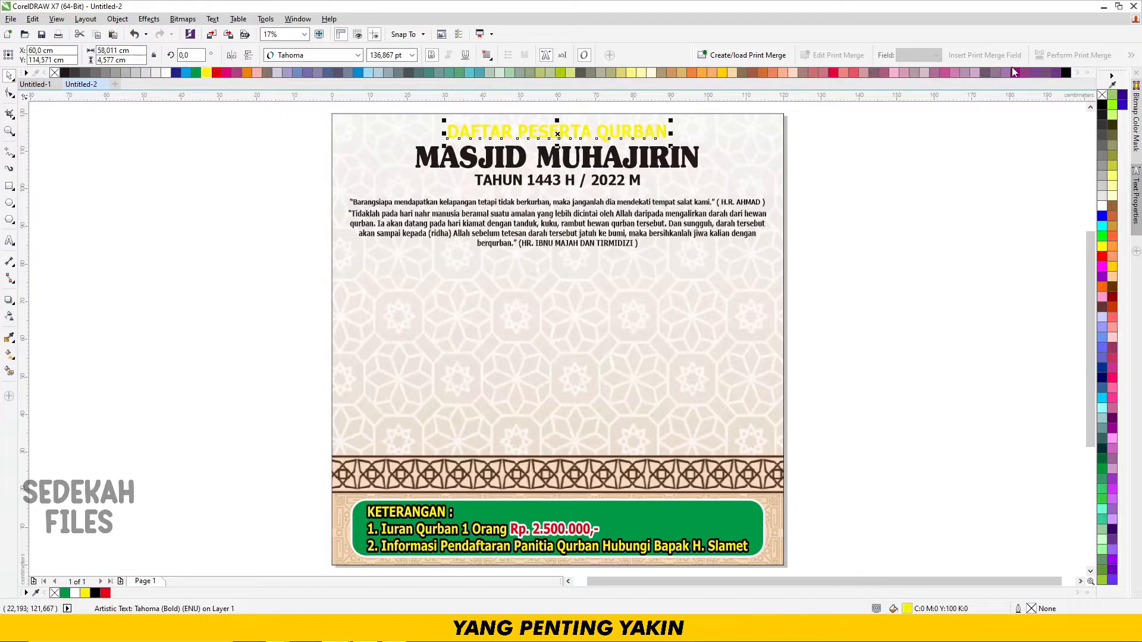
right_click(1063, 73)
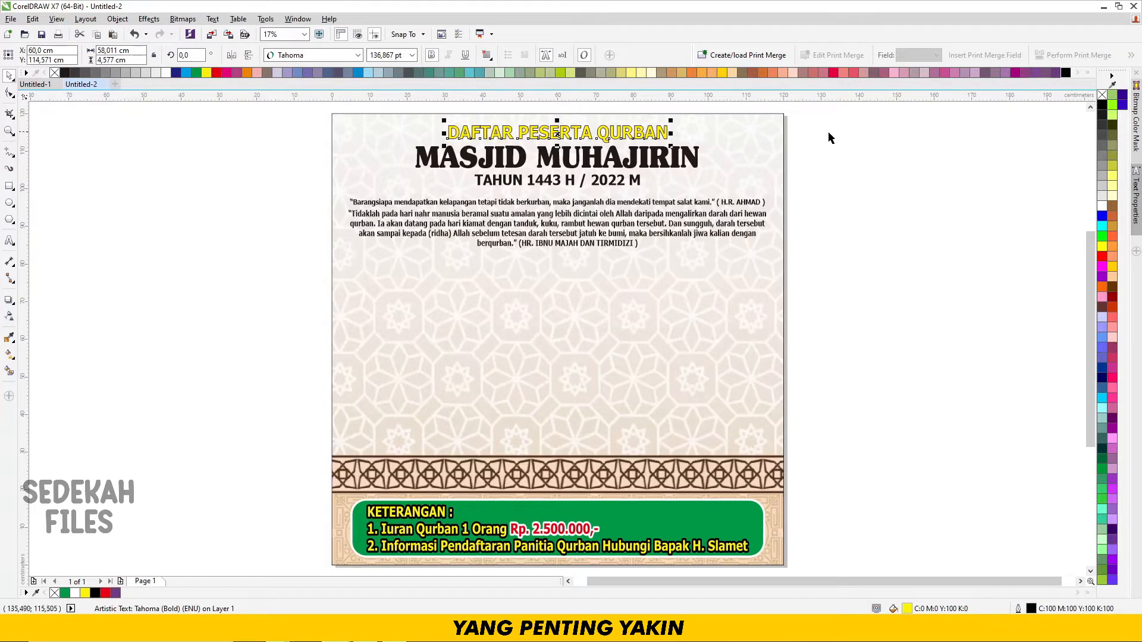
Step: Set the outline of "DAFTAR PESERTA QURBAN" to 16 pt with rounded corners, placed behind the fill
key(F12)
click(494, 237)
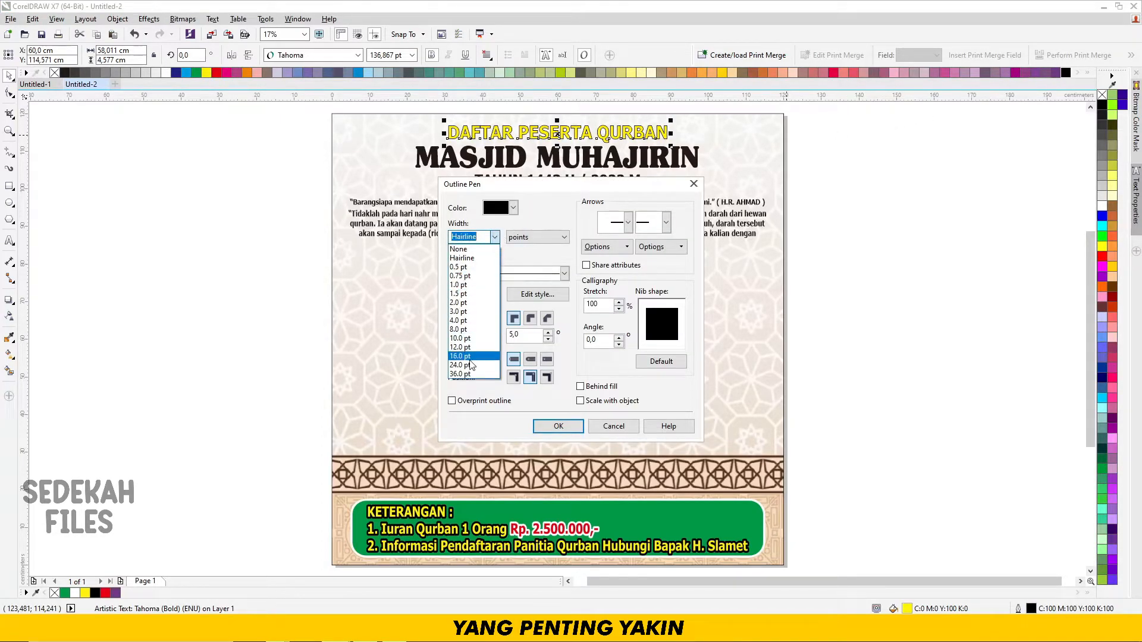
click(473, 358)
click(580, 386)
click(530, 318)
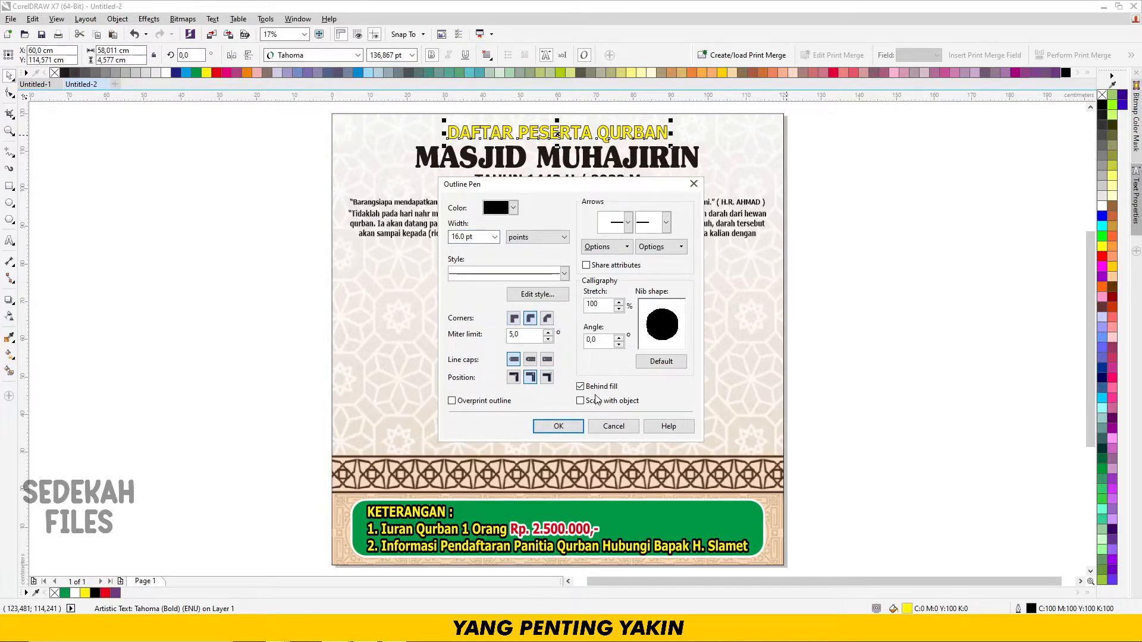
click(557, 425)
click(904, 329)
Step: Colour the heading line "MASJID MUHAJIRIN" red and give it a white outline
click(547, 160)
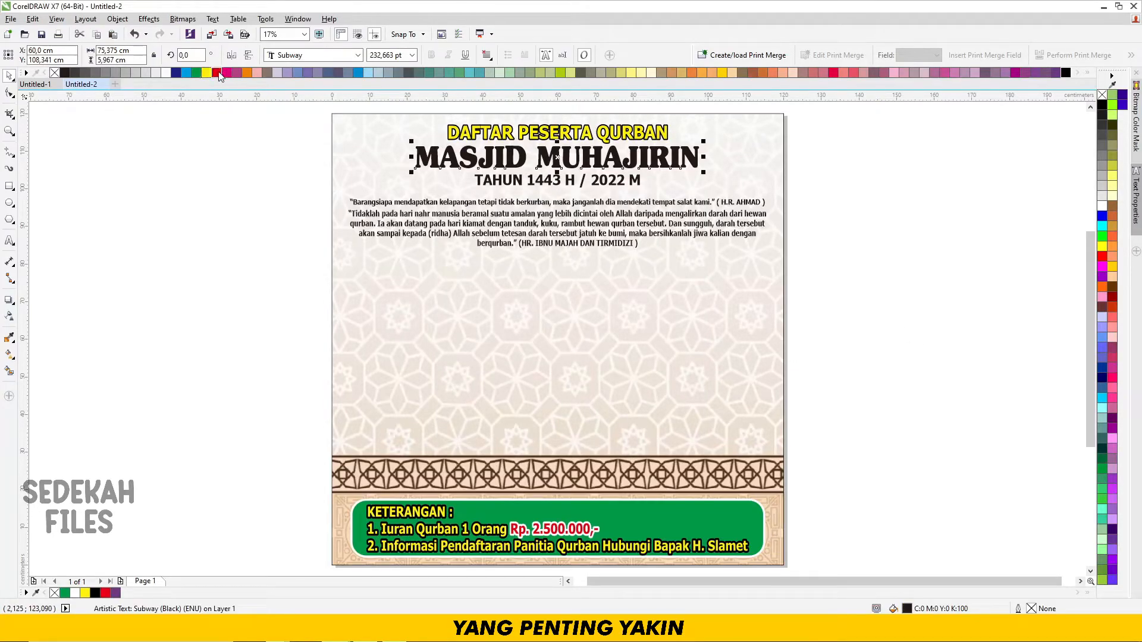
click(217, 72)
right_click(167, 73)
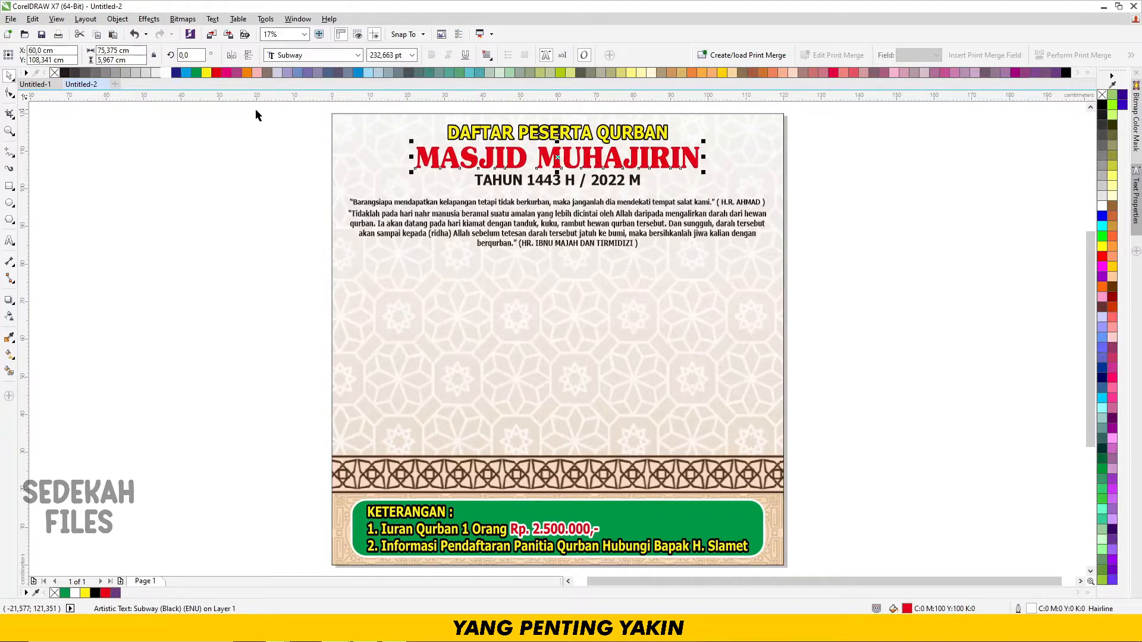
Step: Set the outline of "MASJID MUHAJIRIN" to about 53 pt with rounded corners, placed behind the fill and scaling with the object
key(F12)
click(493, 237)
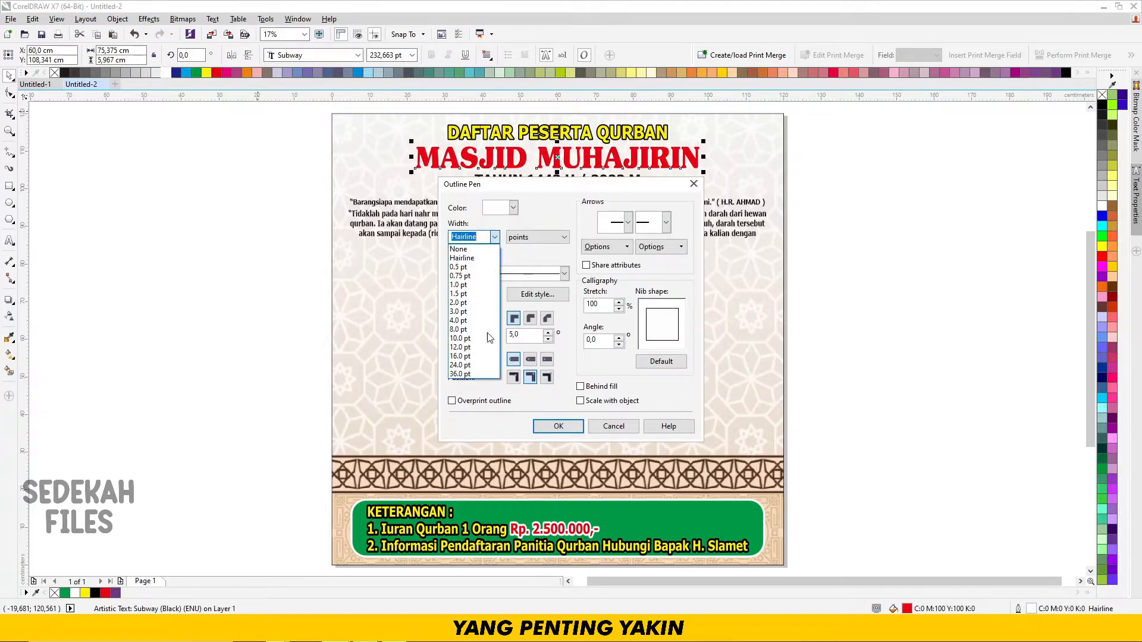
click(474, 370)
click(596, 401)
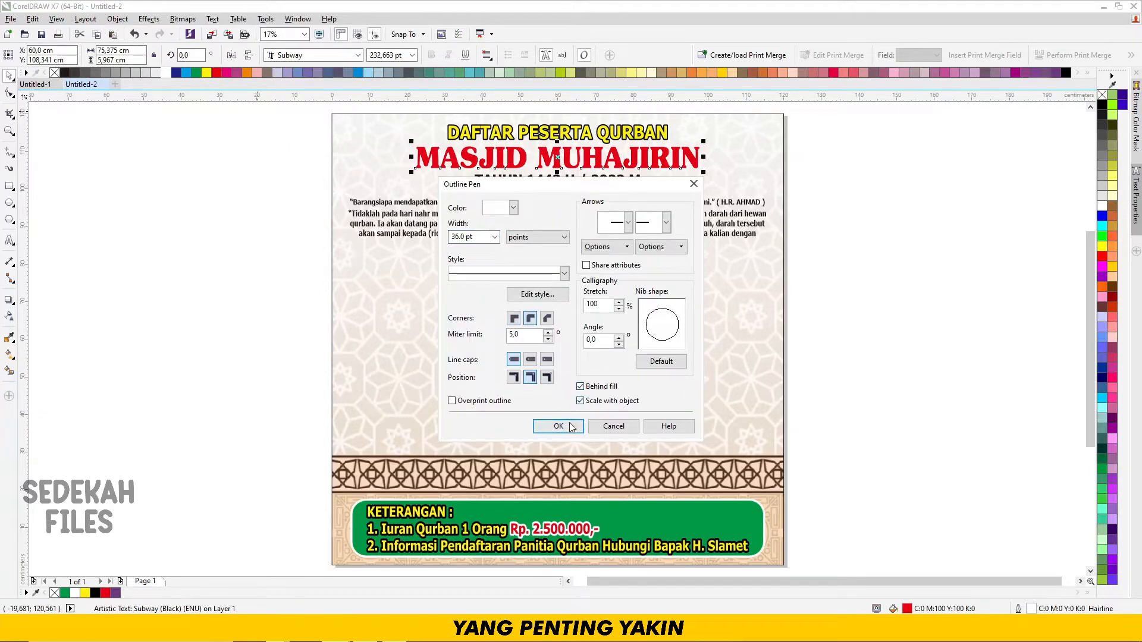
click(474, 238)
text(50)
key(Return)
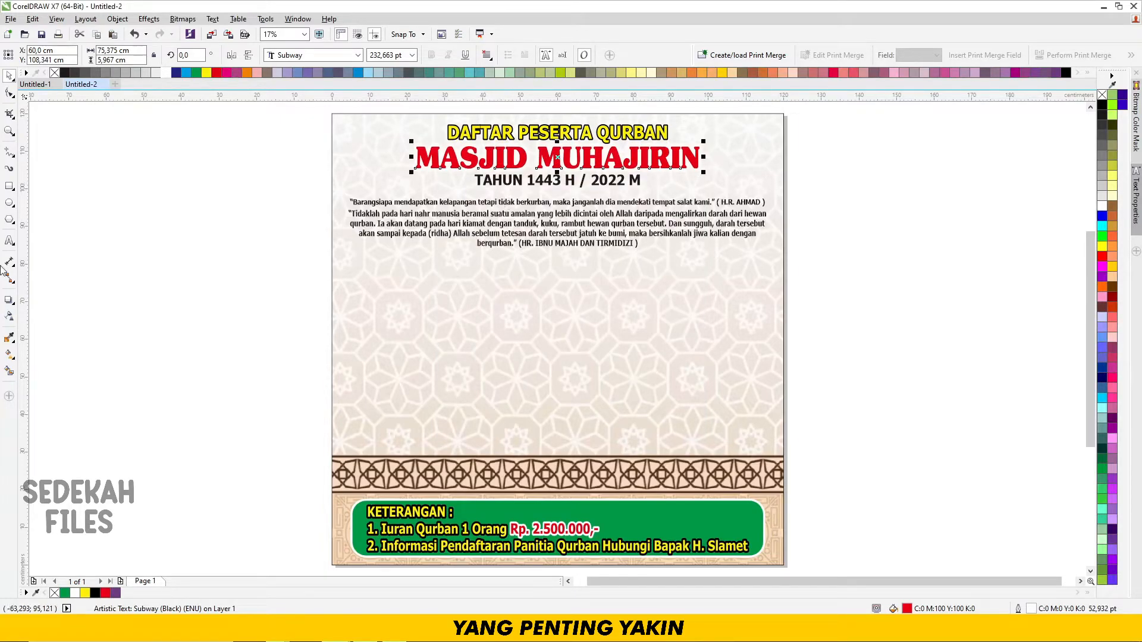
Step: Apply a flat-bottom preset drop shadow to "MASJID MUHAJIRIN" and bring it in to an offset of about 0.32 cm, -0.33 cm
click(10, 302)
click(25, 55)
click(29, 76)
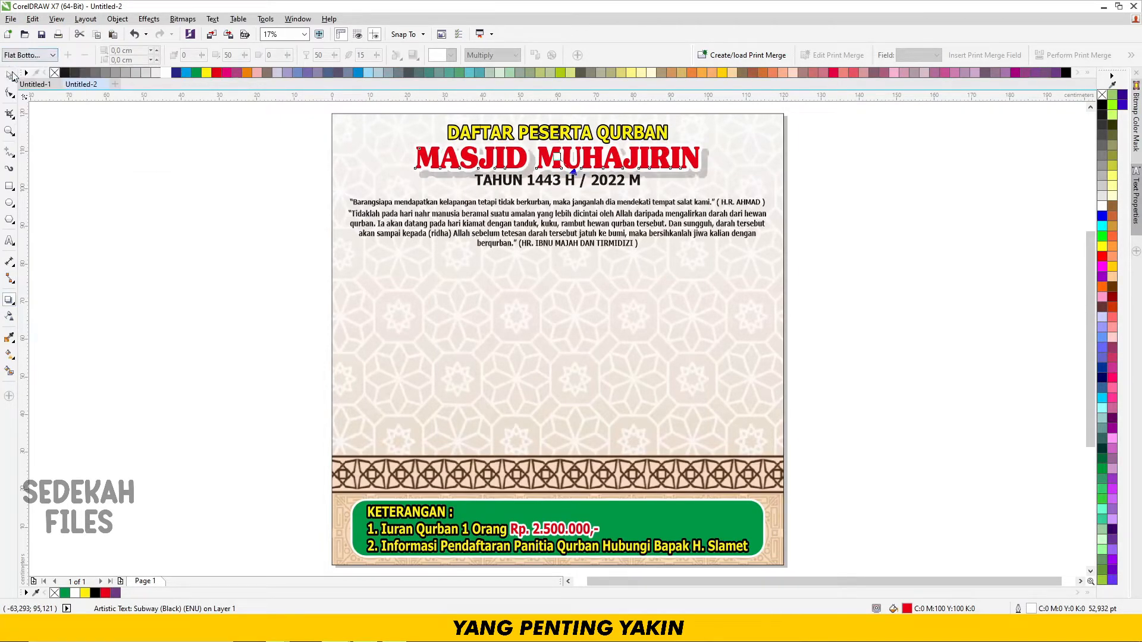
scroll(564, 161, up, 4)
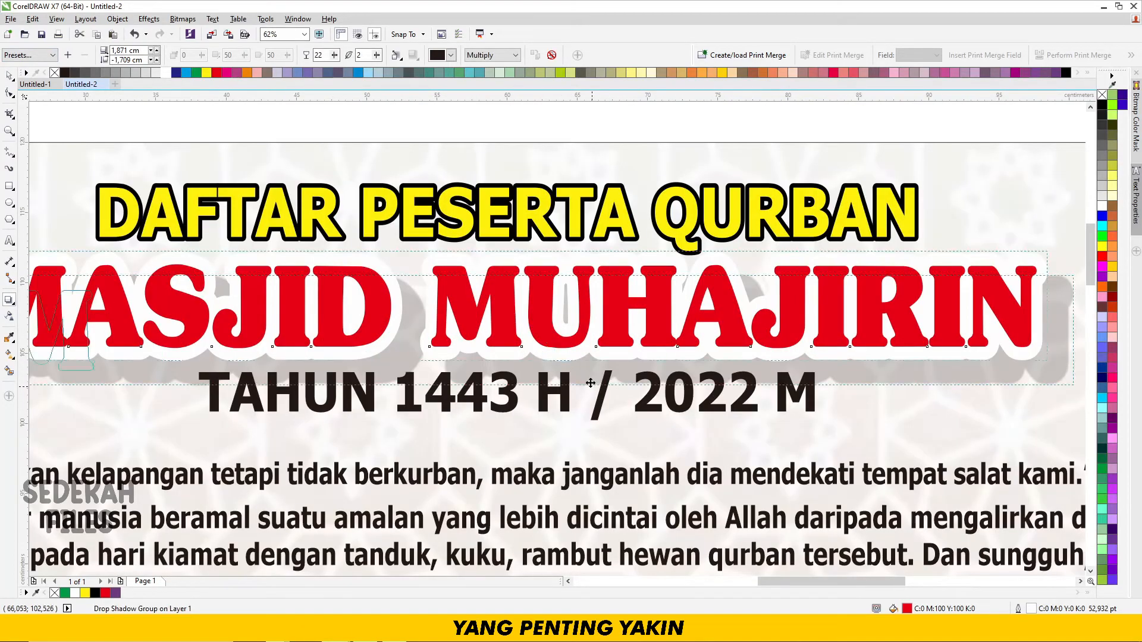
drag(570, 370, 564, 365)
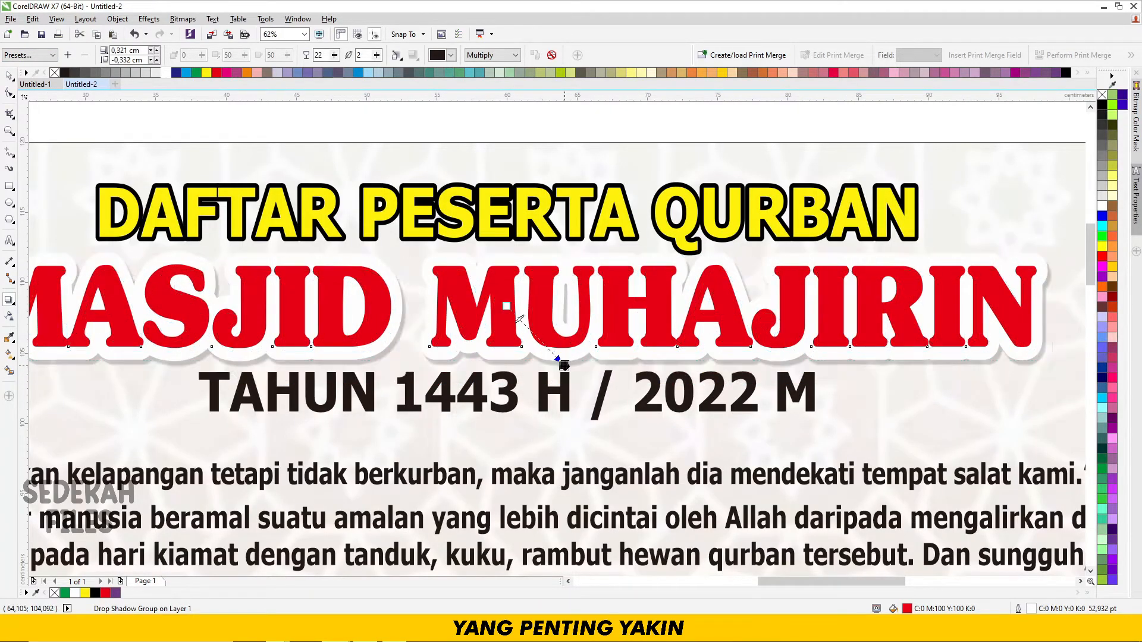
Step: Set the outline width of "MASJID MUHAJIRIN" to 36 pt
key(F12)
click(494, 236)
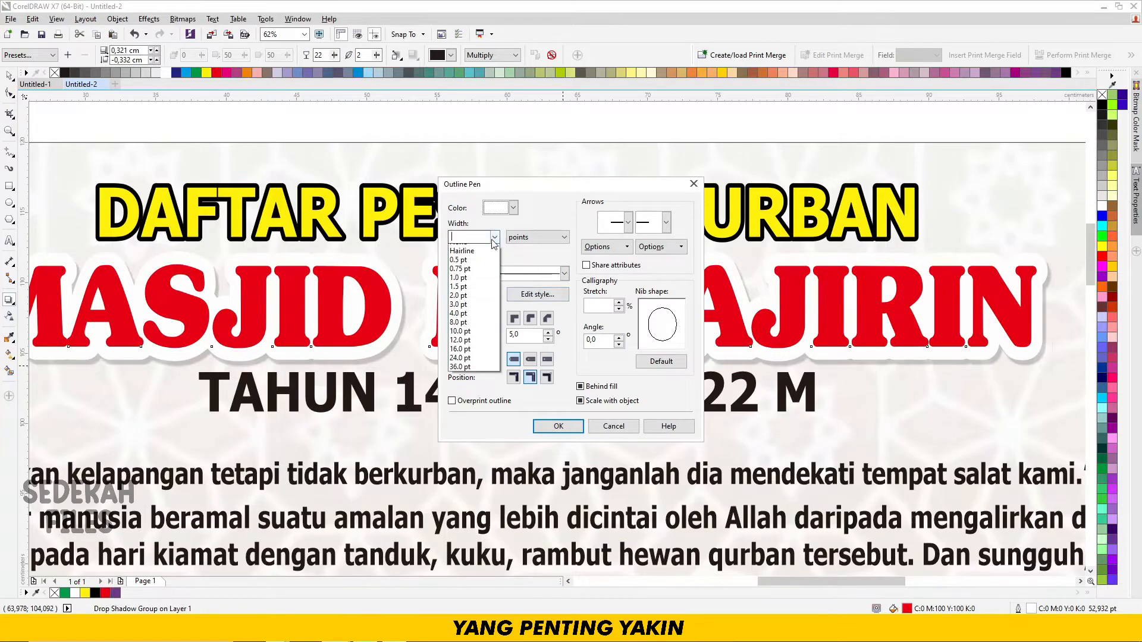
click(473, 374)
click(542, 423)
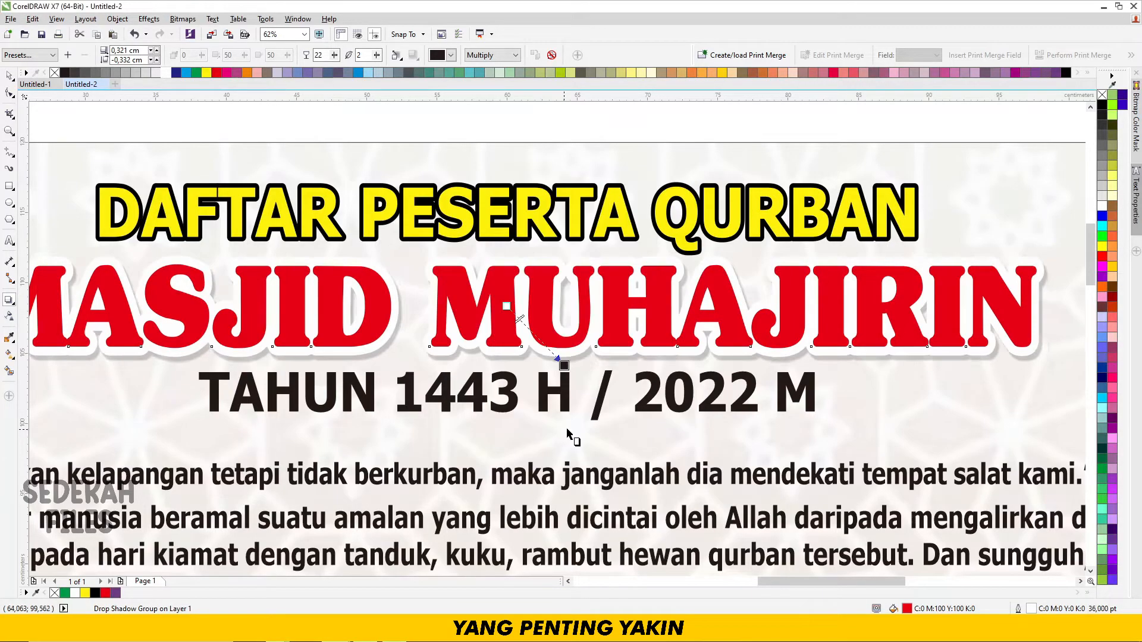
Step: Set the drop shadow of "MASJID MUHAJIRIN" to black with an opacity of 40
click(450, 55)
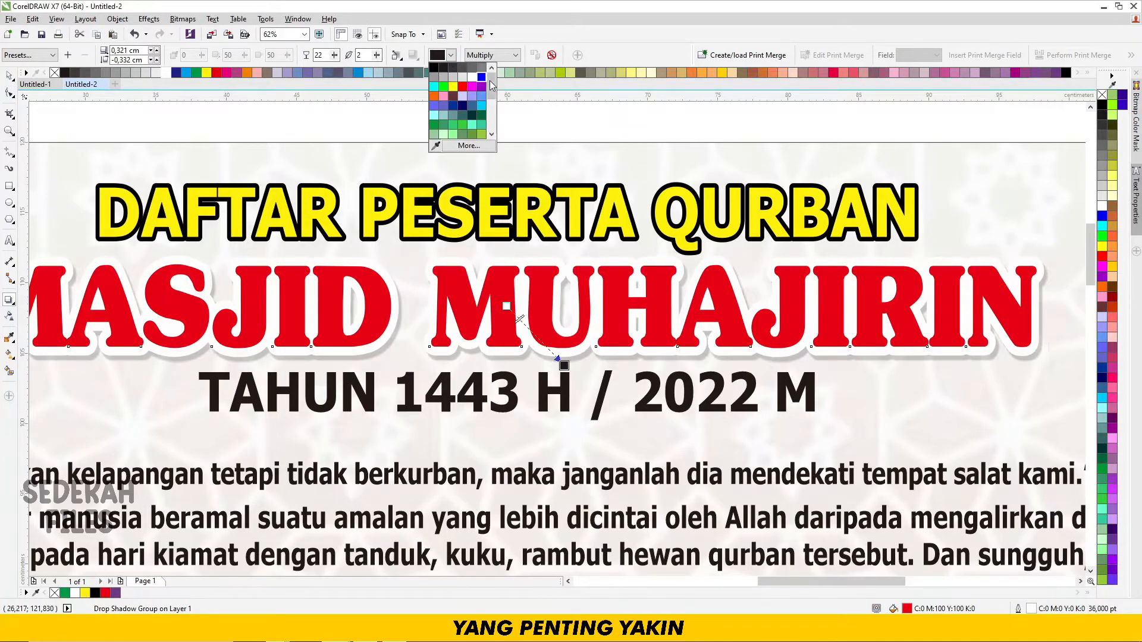
click(433, 67)
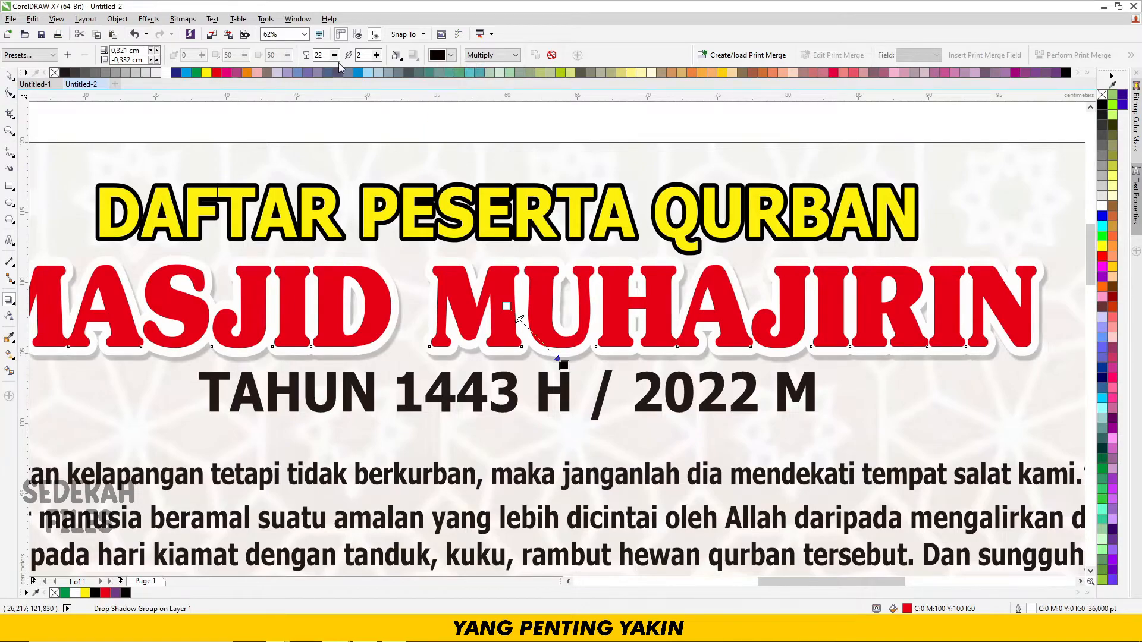
double_click(328, 54)
text(40)
key(Return)
click(9, 76)
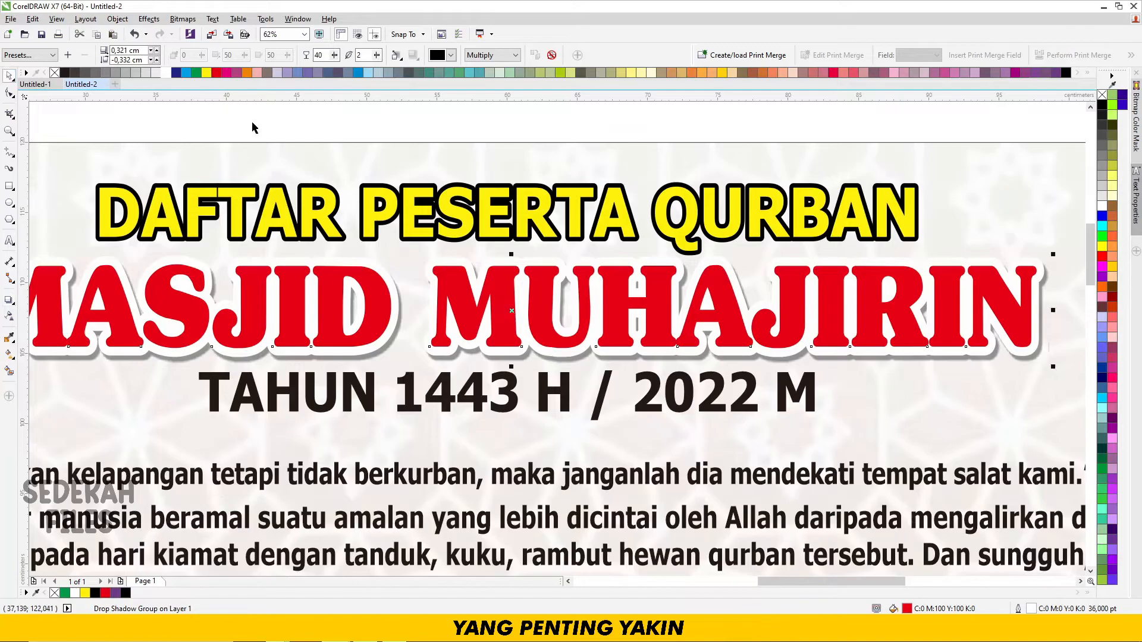
click(274, 137)
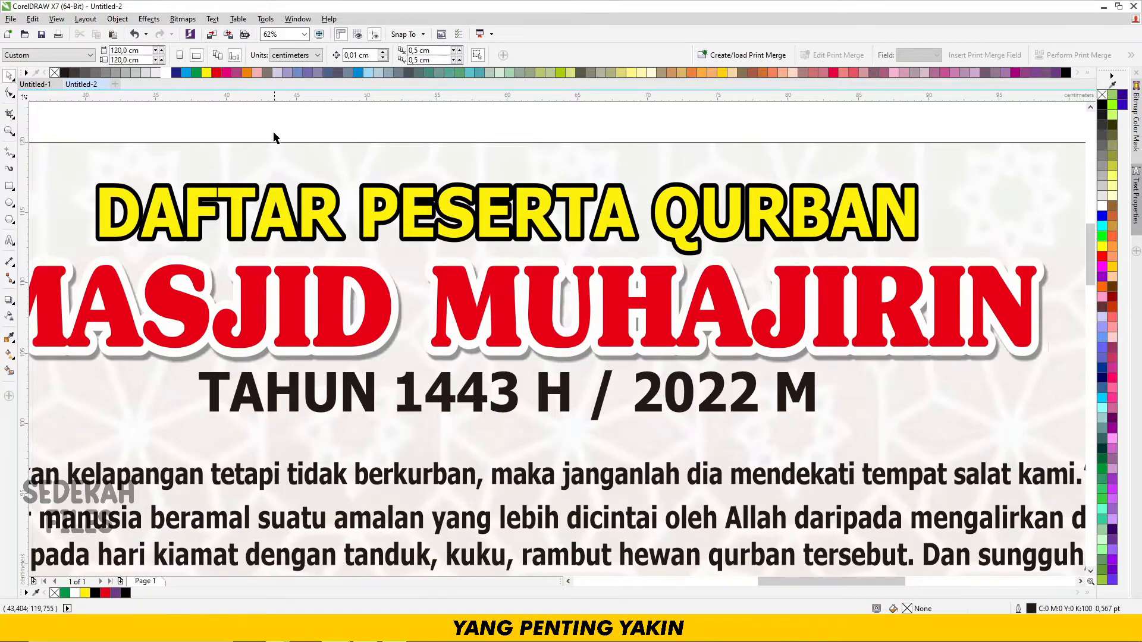
Step: Colour "TAHUN 1443 H / 2022 M" yellow and give it a black 16 pt outline with rounded corners
click(431, 383)
click(205, 72)
right_click(1066, 72)
key(F12)
click(494, 236)
click(482, 356)
click(530, 318)
click(558, 426)
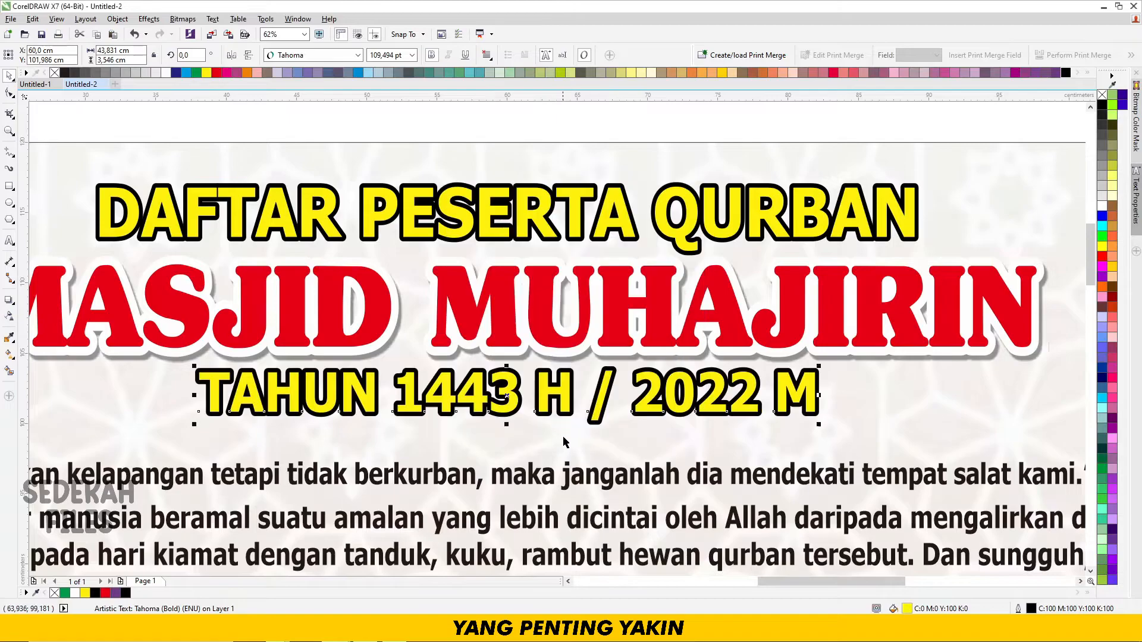
Step: Move "TAHUN 1443 H / 2022 M" slightly down to Y 101.309 cm, away from the mosque name
click(557, 409)
click(558, 410)
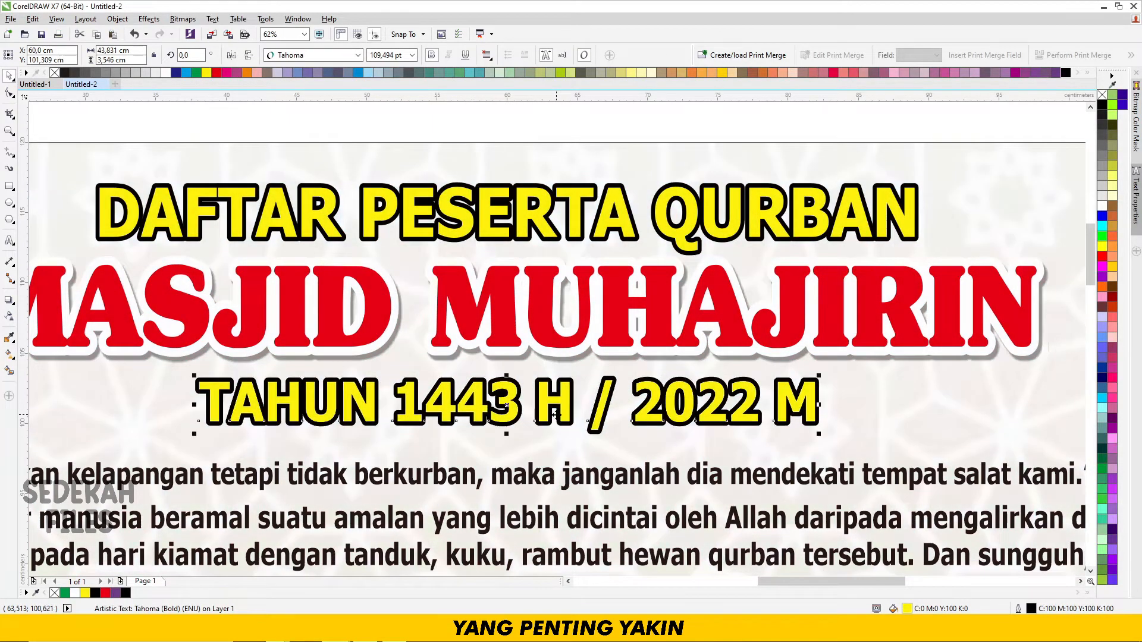
key(F4)
click(178, 293)
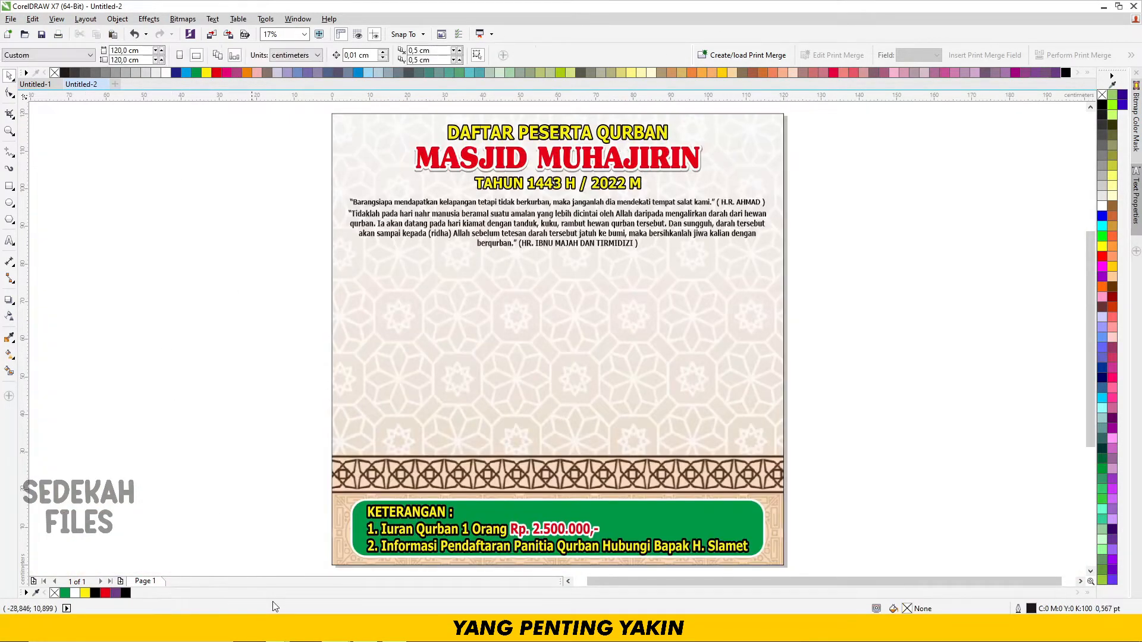
Step: Import the orange mosque image from the BAHAN folder beside the heading's left end and align its base with the "TAHUN" line
mouse_move(278, 630)
click(341, 571)
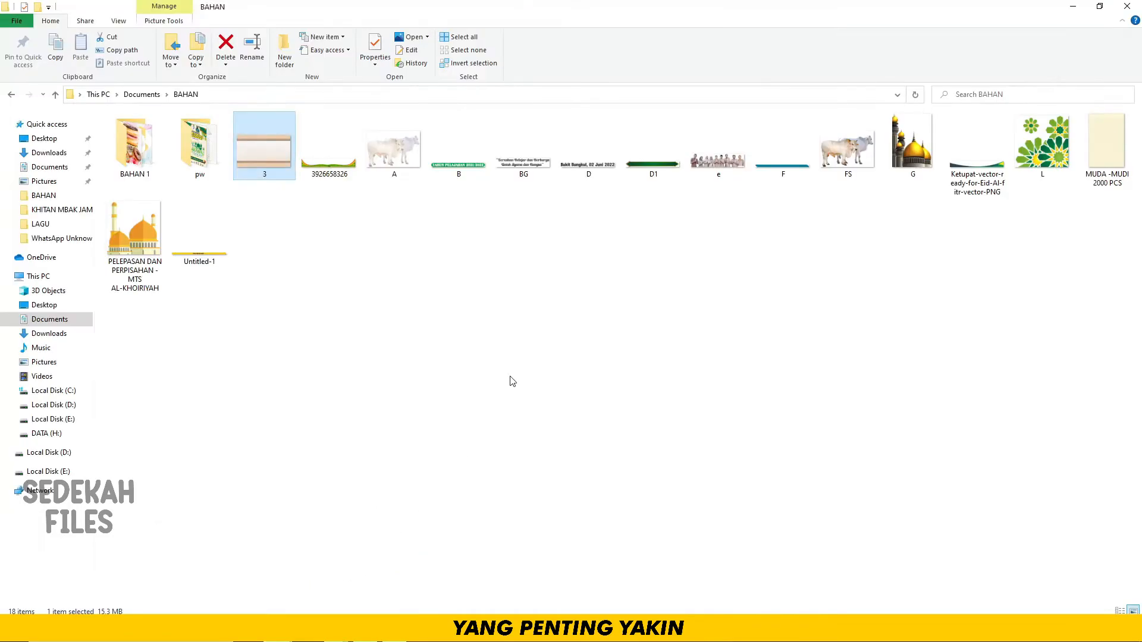
drag(135, 286, 385, 184)
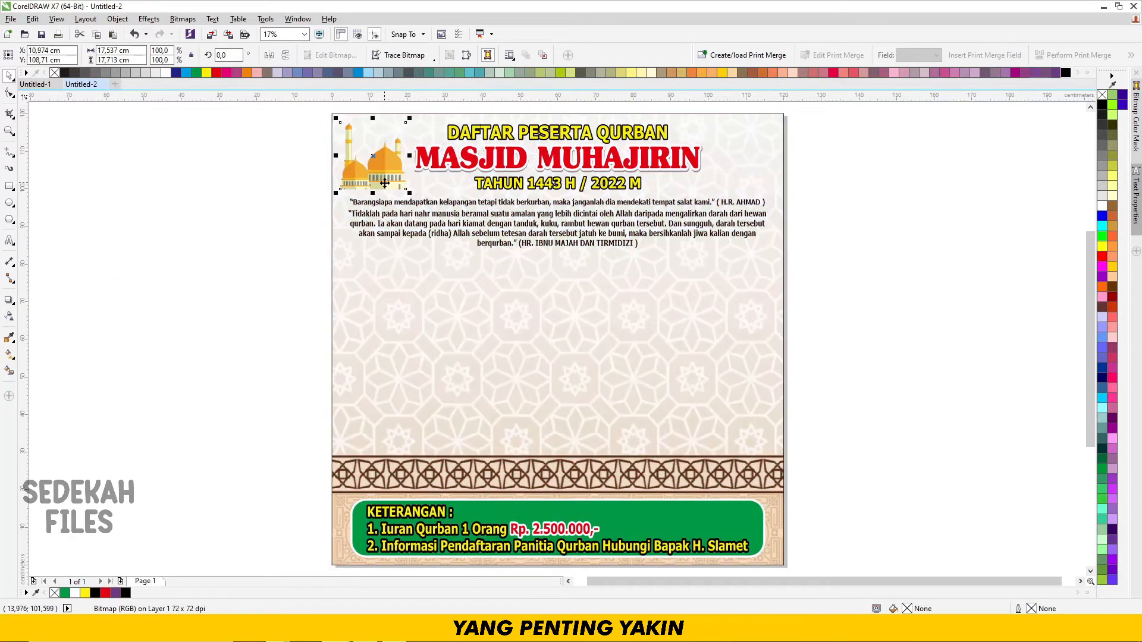
shift+click(527, 187)
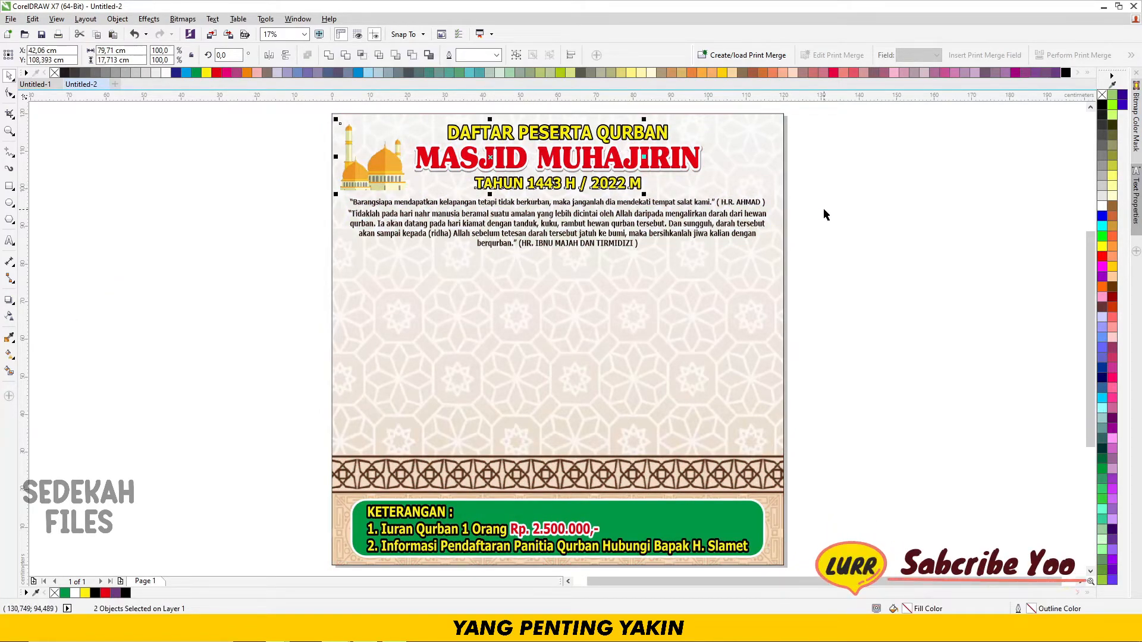
Step: Place a duplicate of the mosque image at the same height beside the heading's right end
click(369, 182)
drag(370, 182, 735, 179)
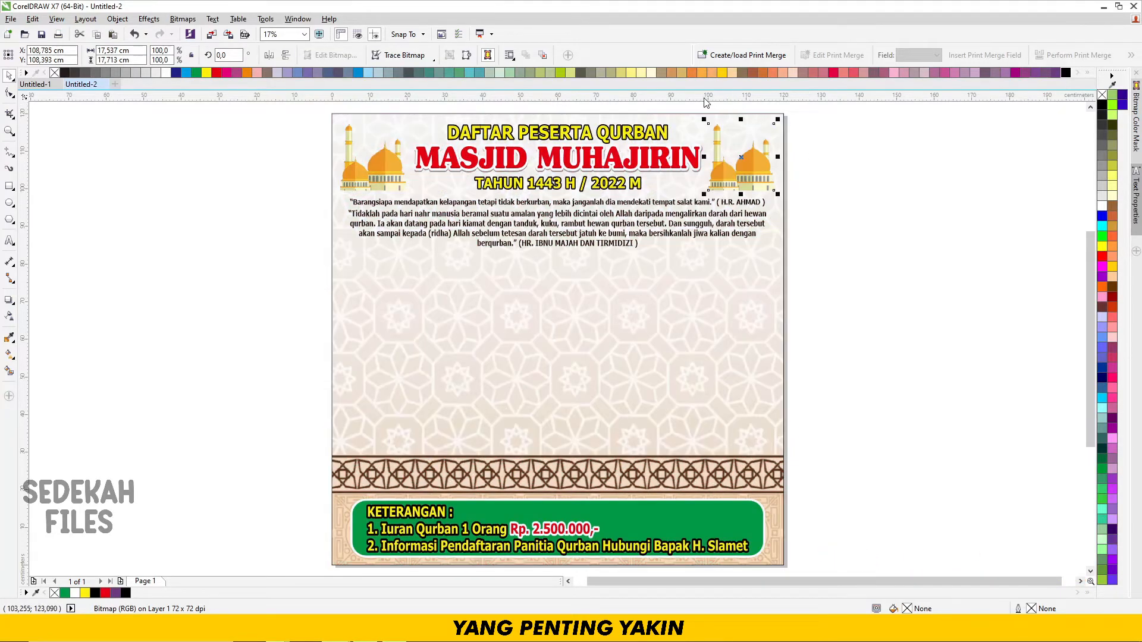
click(211, 199)
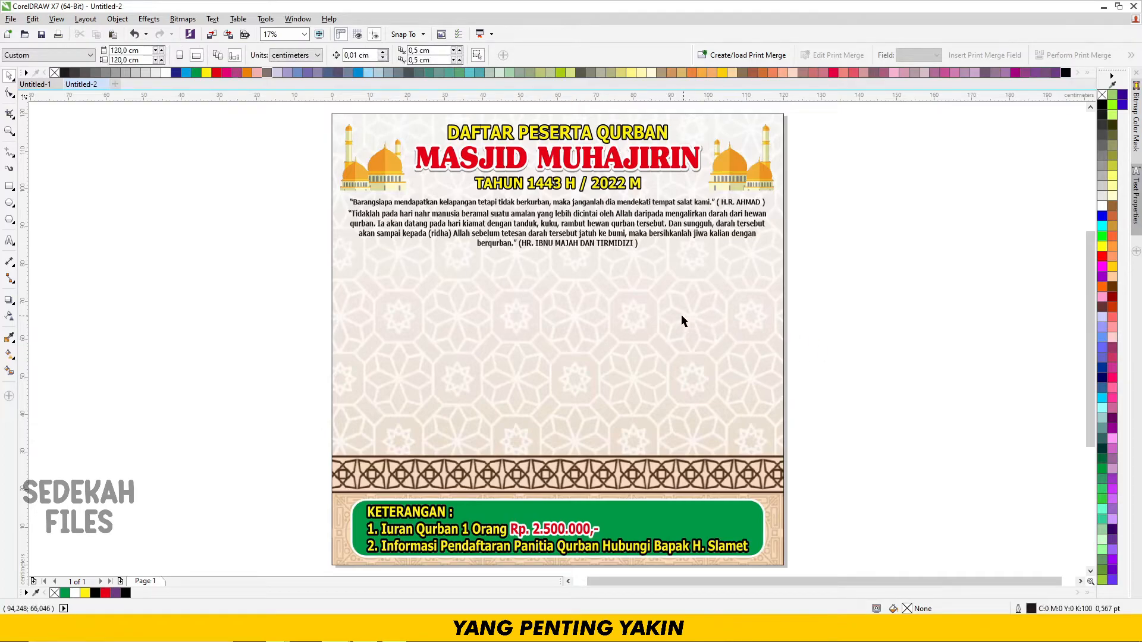
Step: Copy the SAPI 1 to SAPI 8 tables from the Untitled-1 document into the Untitled-2 banner and group them
click(41, 87)
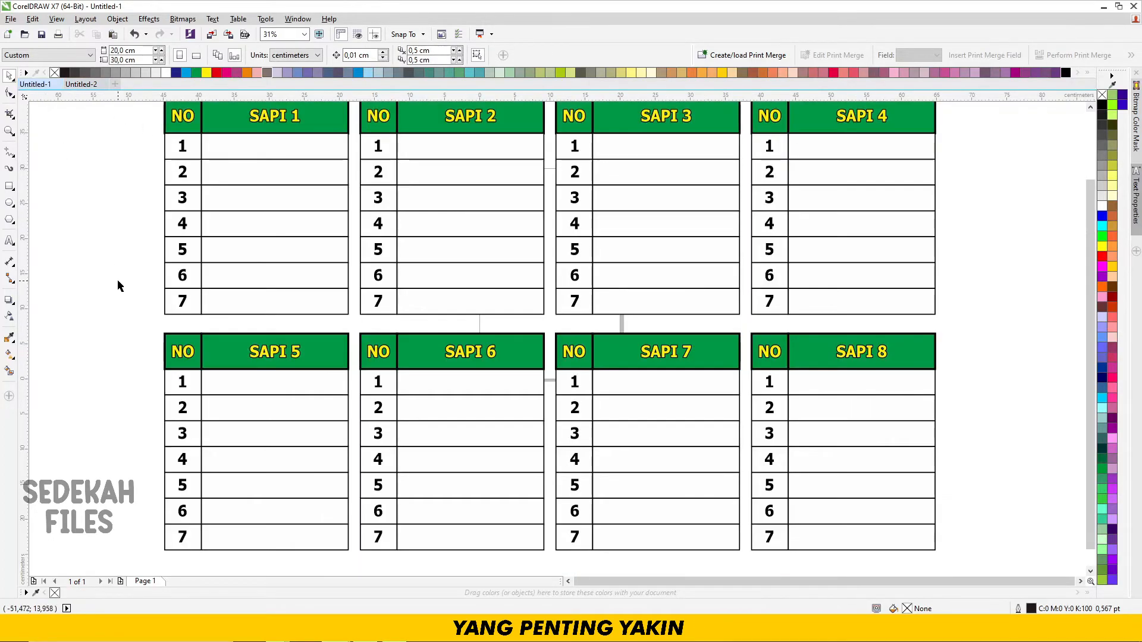
scroll(410, 341, down, 1)
drag(907, 472, 362, 189)
click(81, 84)
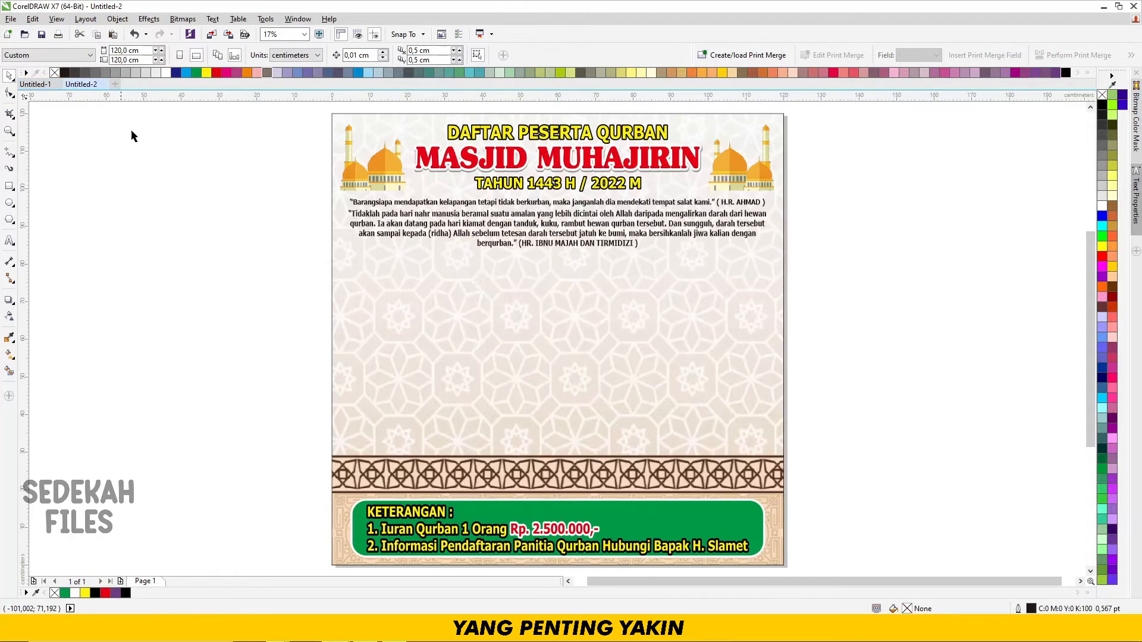
key(ctrl+v)
key(ctrl+g)
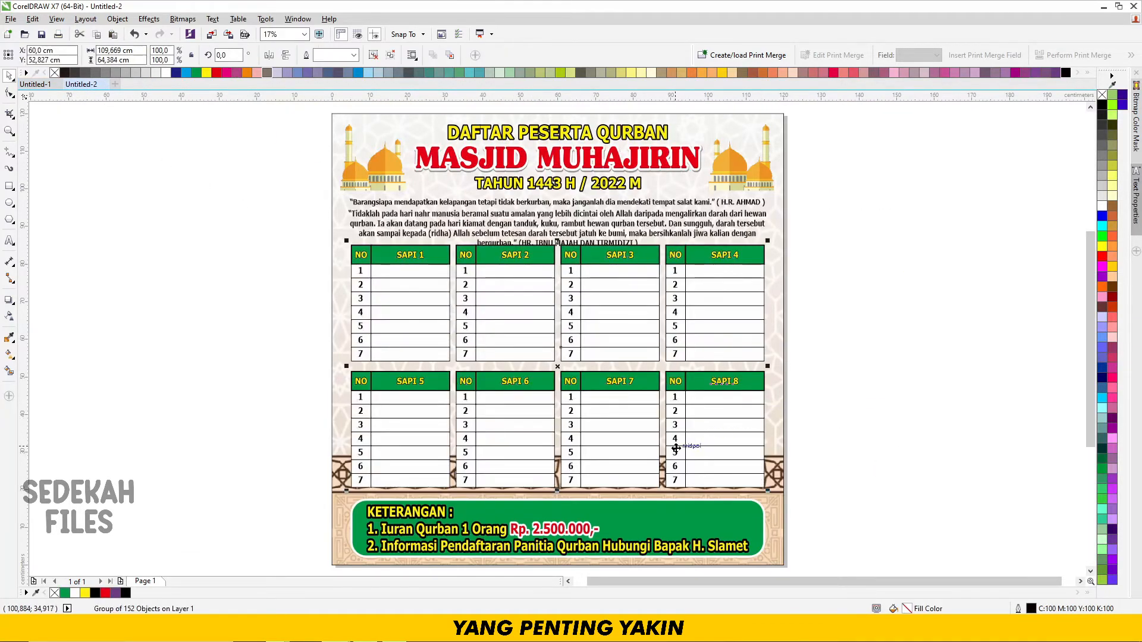
Step: Move the grouped SAPI tables just below the hadith text and reduce their height to clear the KETERANGAN box
drag(660, 416, 613, 434)
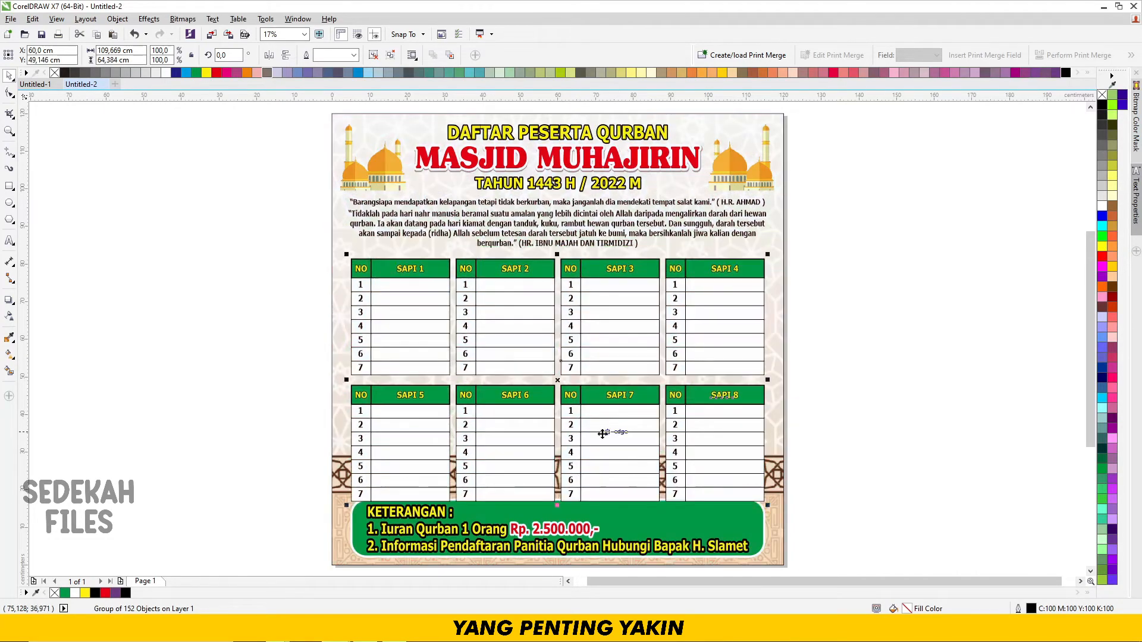
drag(556, 505, 554, 474)
click(879, 466)
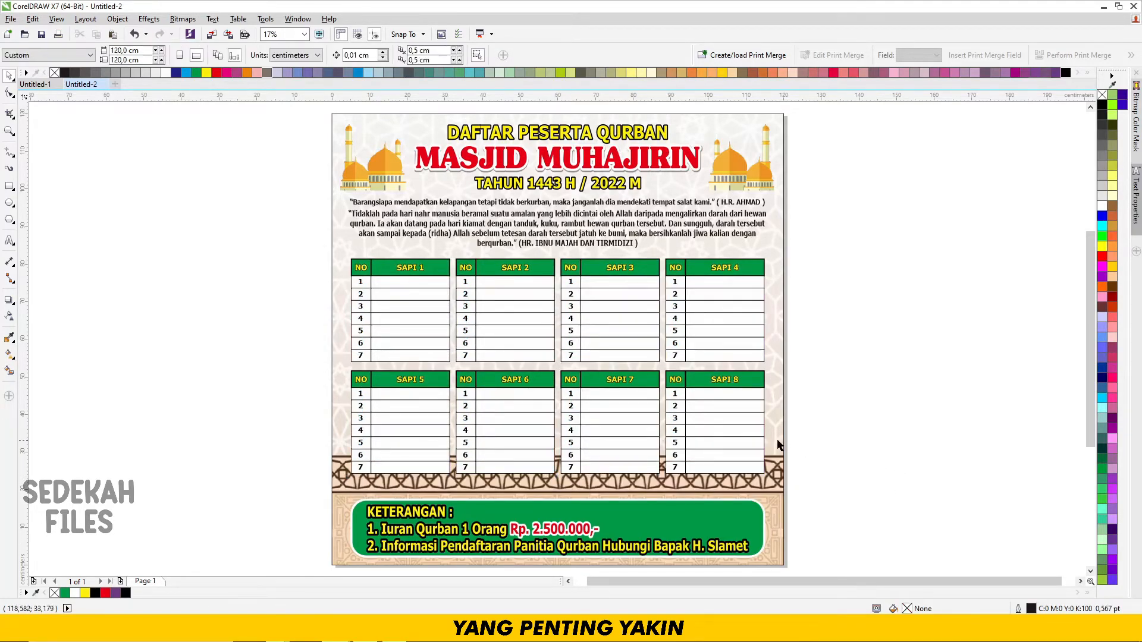
Step: Import the FS image of two cows from the BAHAN folder and place it centred over the SAPI tables
key(ctrl+a)
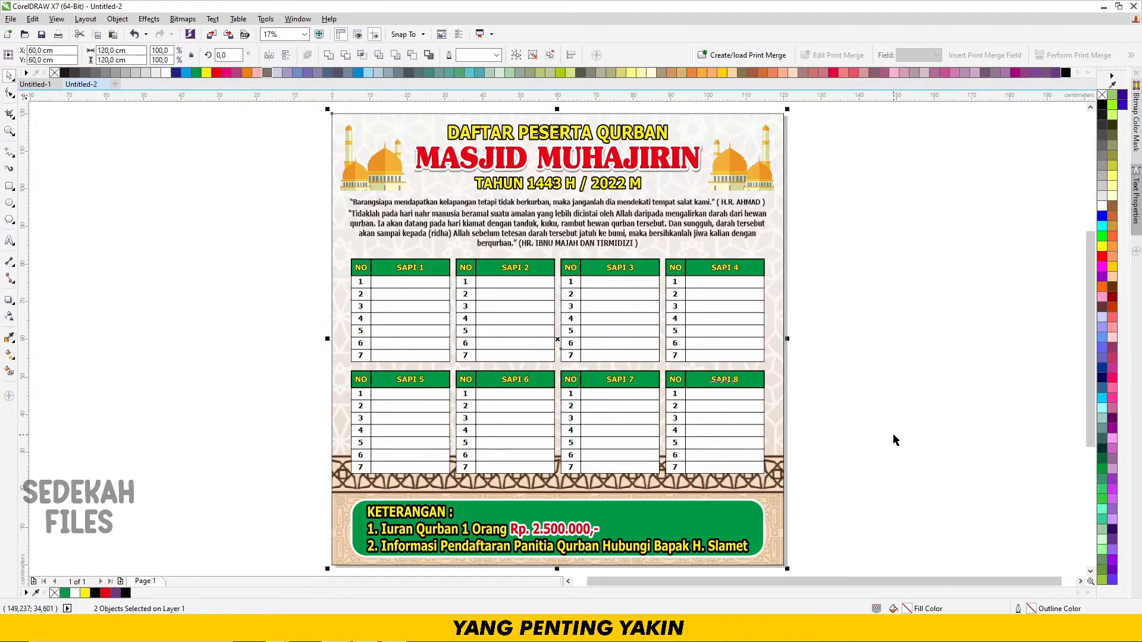
click(895, 440)
mouse_move(243, 605)
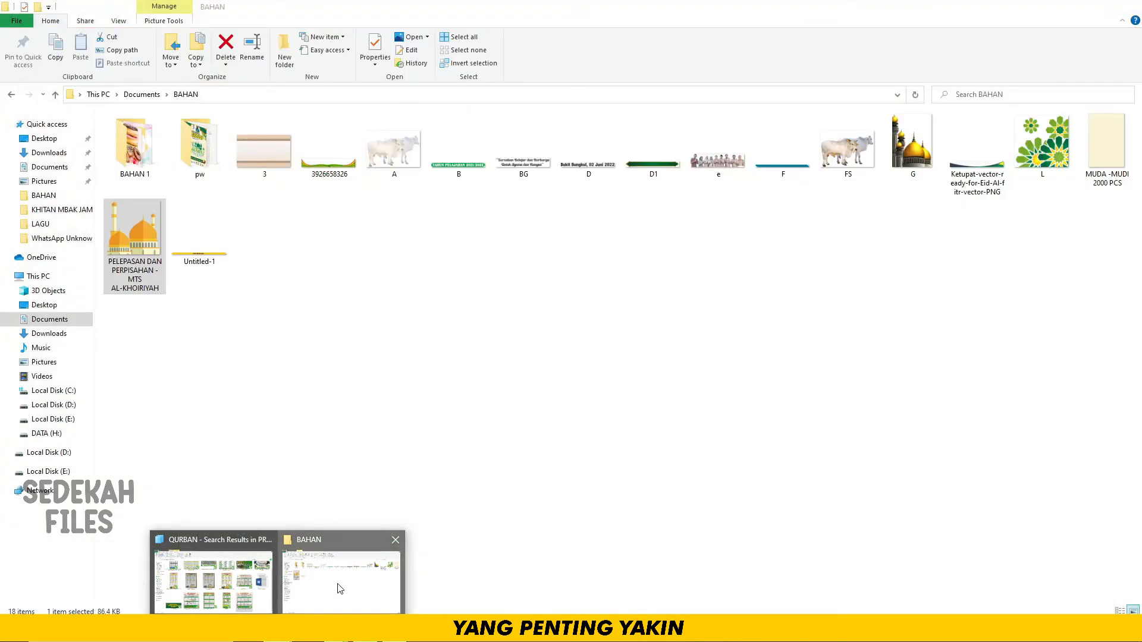
click(347, 570)
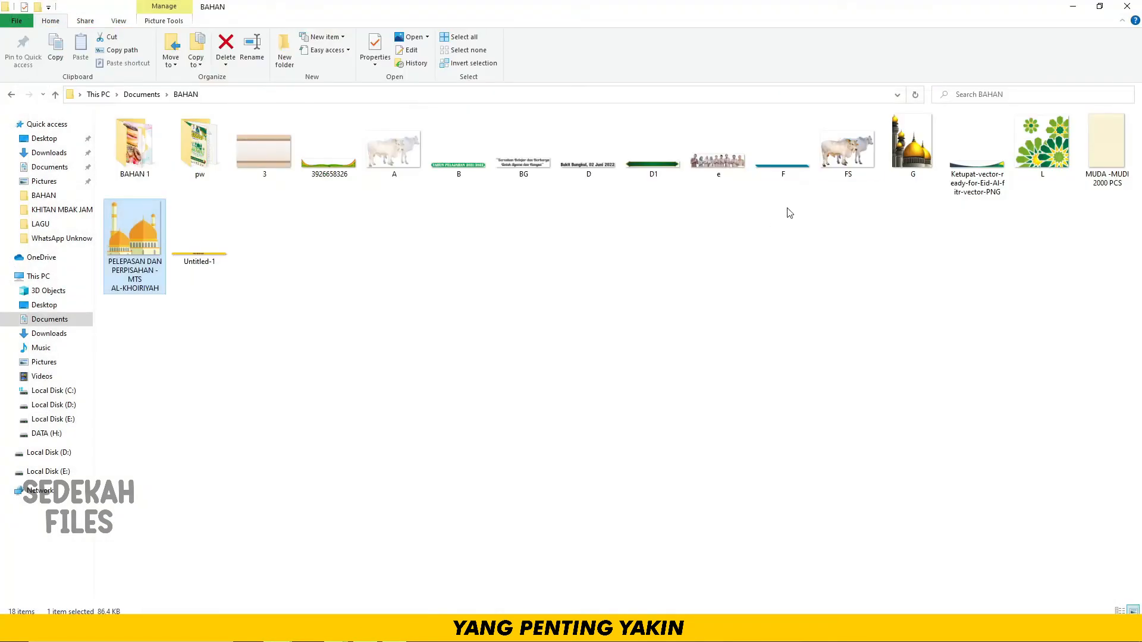
drag(843, 148, 517, 370)
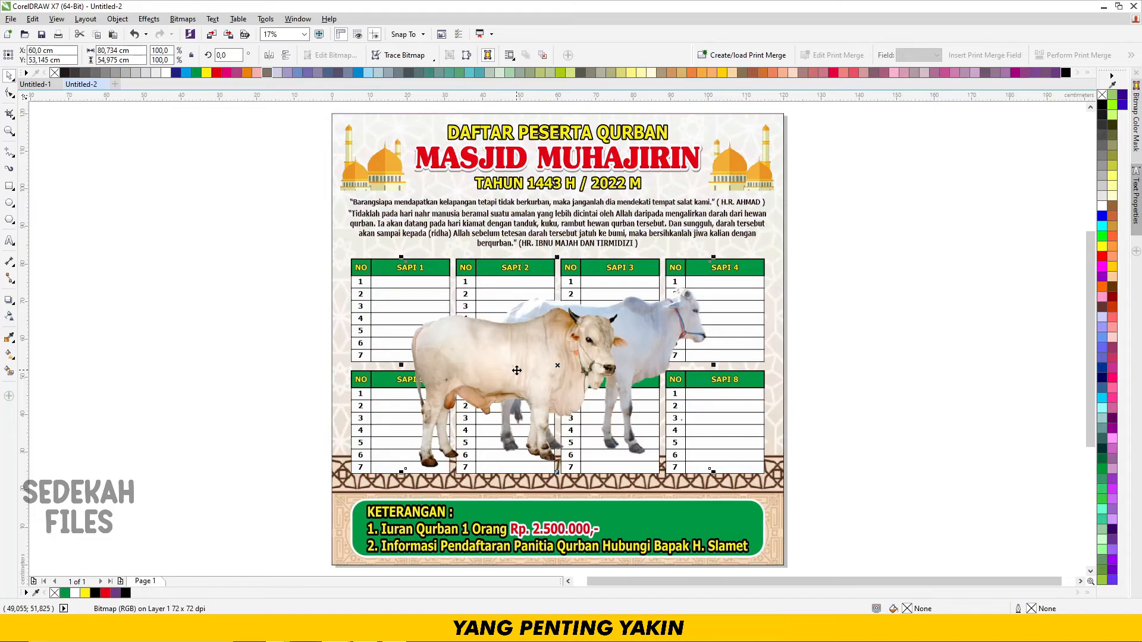
Step: Apply a uniform transparency of 56 to the cow image
click(10, 319)
click(555, 487)
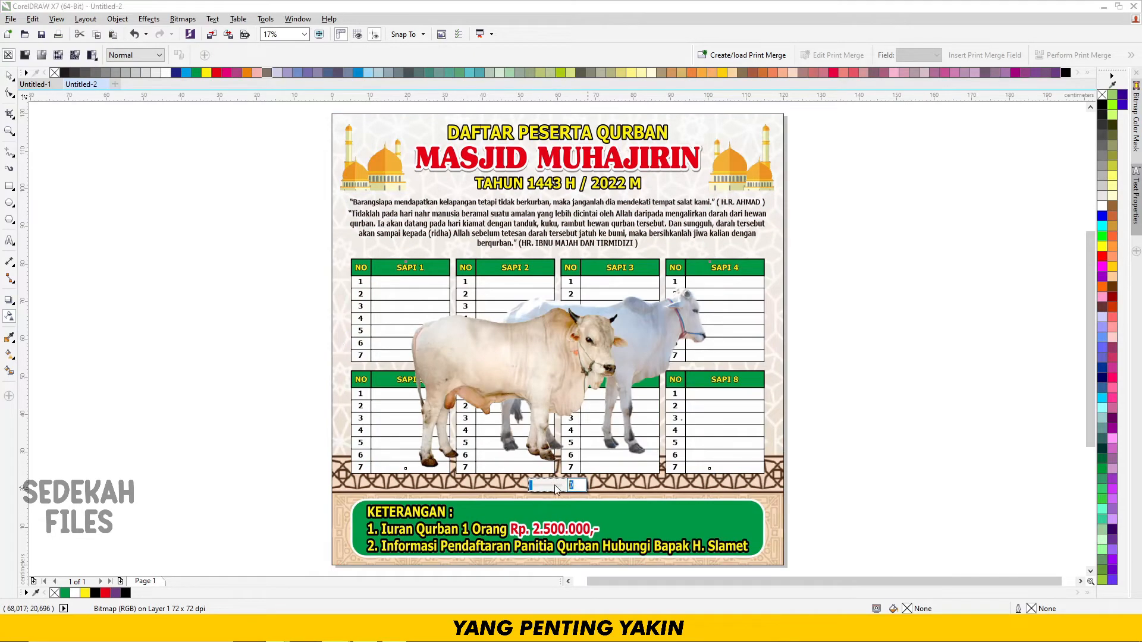
key(Return)
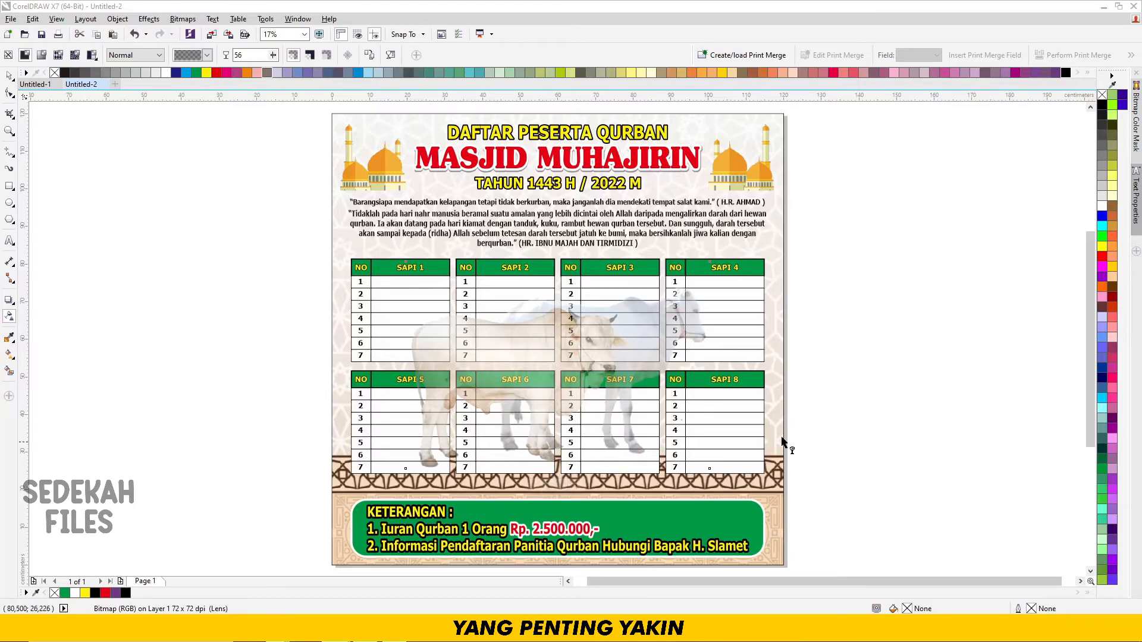
click(9, 75)
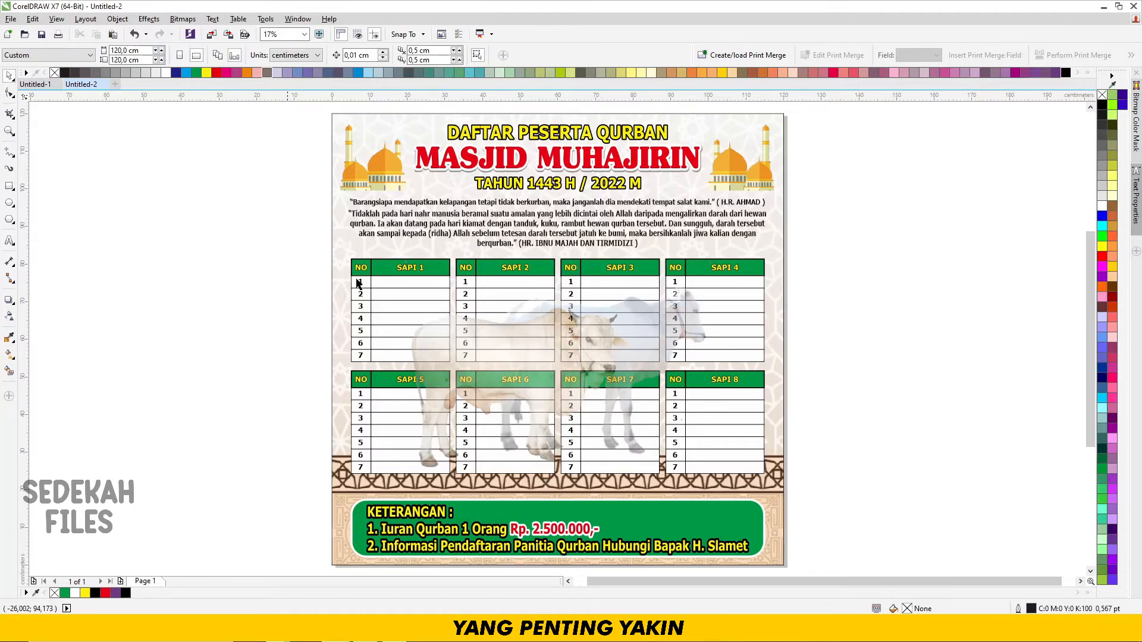
Step: Try bringing the grouped SAPI tables in front of the cow image, and undo the reordering
click(356, 272)
key(shift+Page_Up)
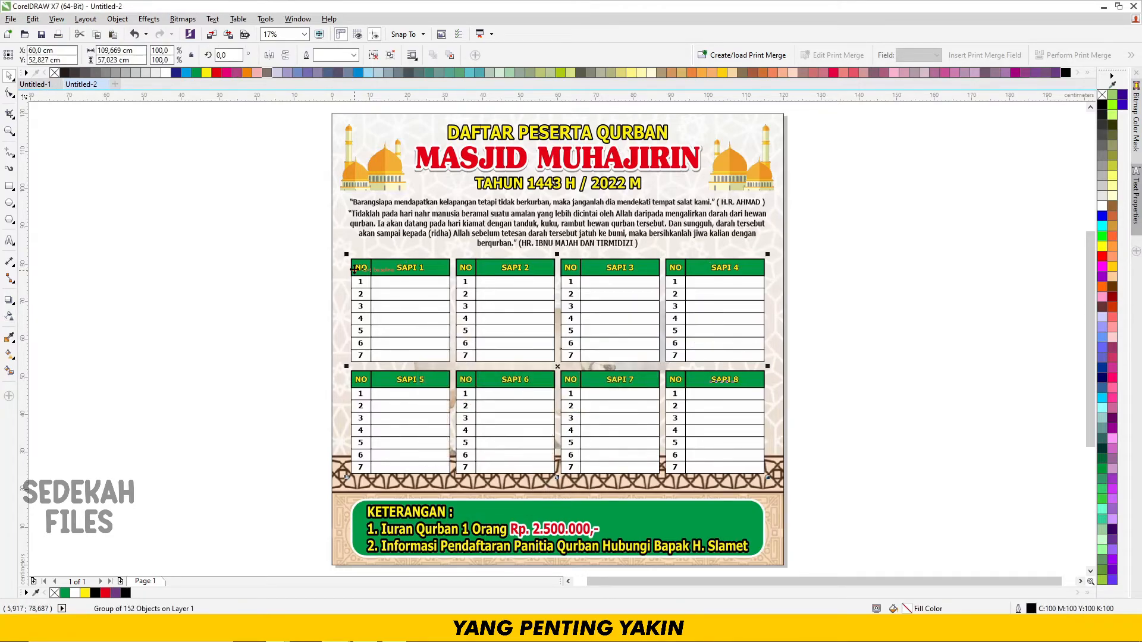
key(ctrl+z)
click(899, 385)
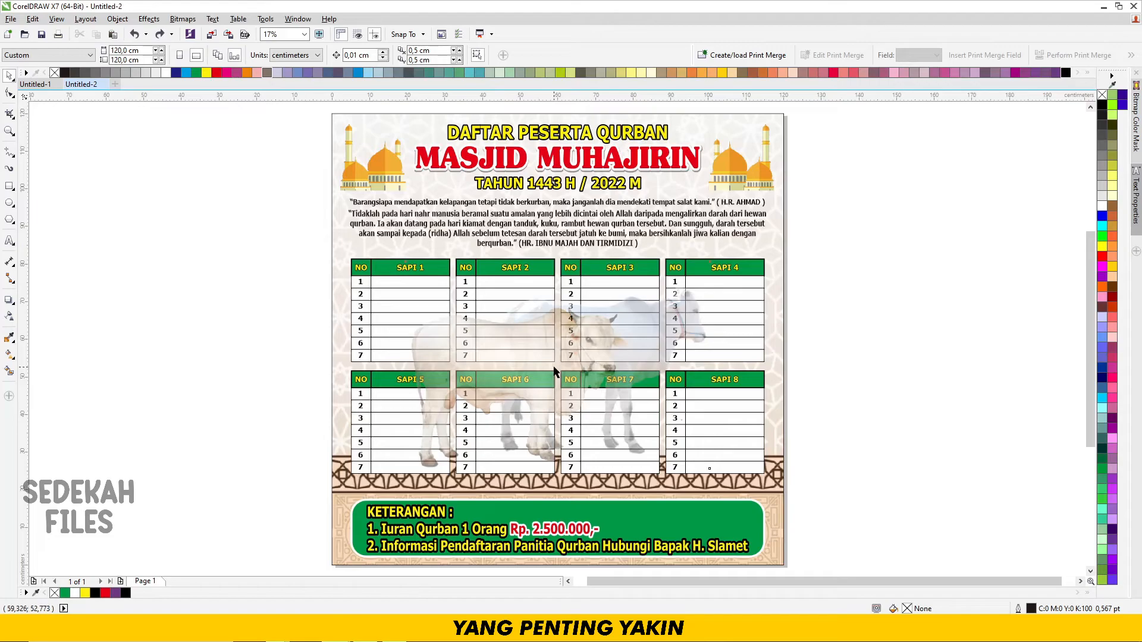
Step: Increase the cow image's uniform transparency to 69 so the SAPI tables read more clearly through it
click(553, 372)
click(9, 316)
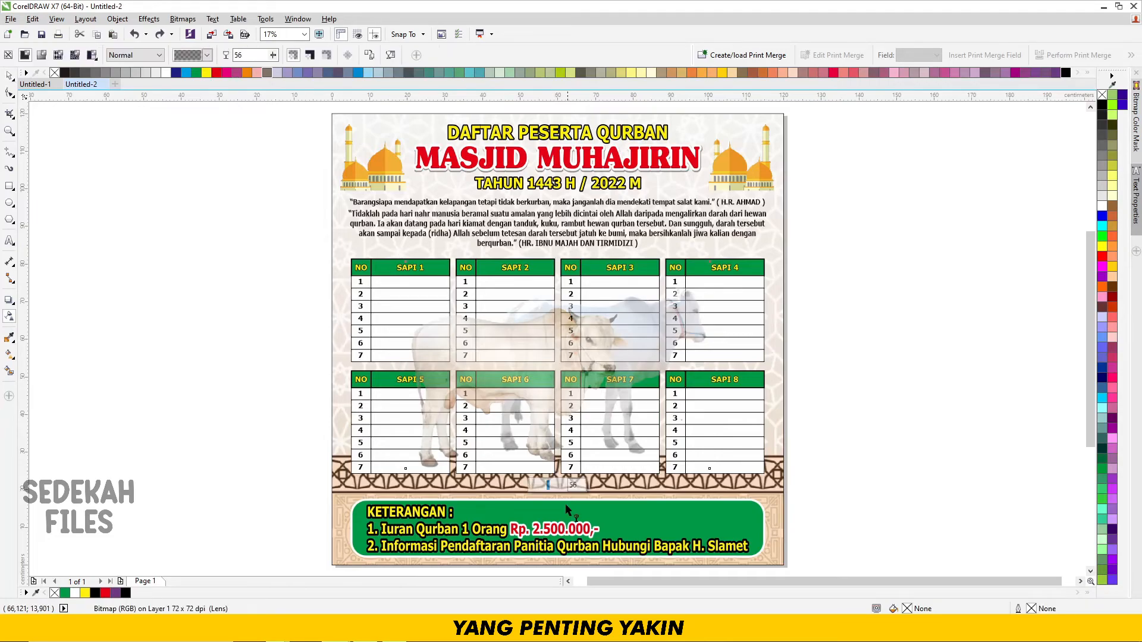
drag(547, 486, 568, 485)
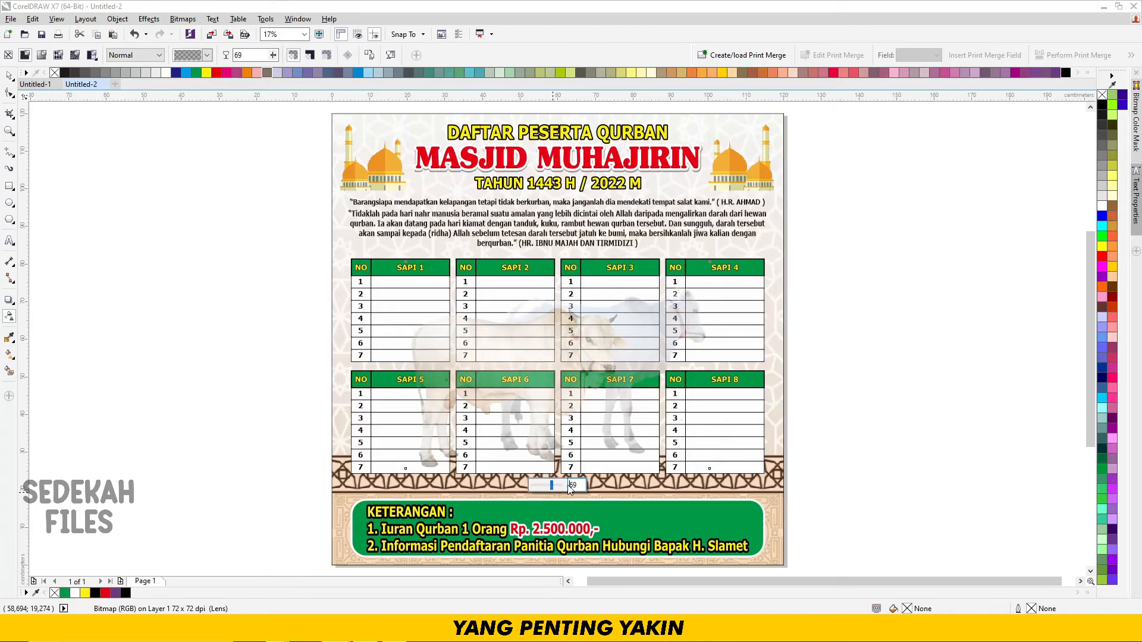
click(10, 76)
click(147, 225)
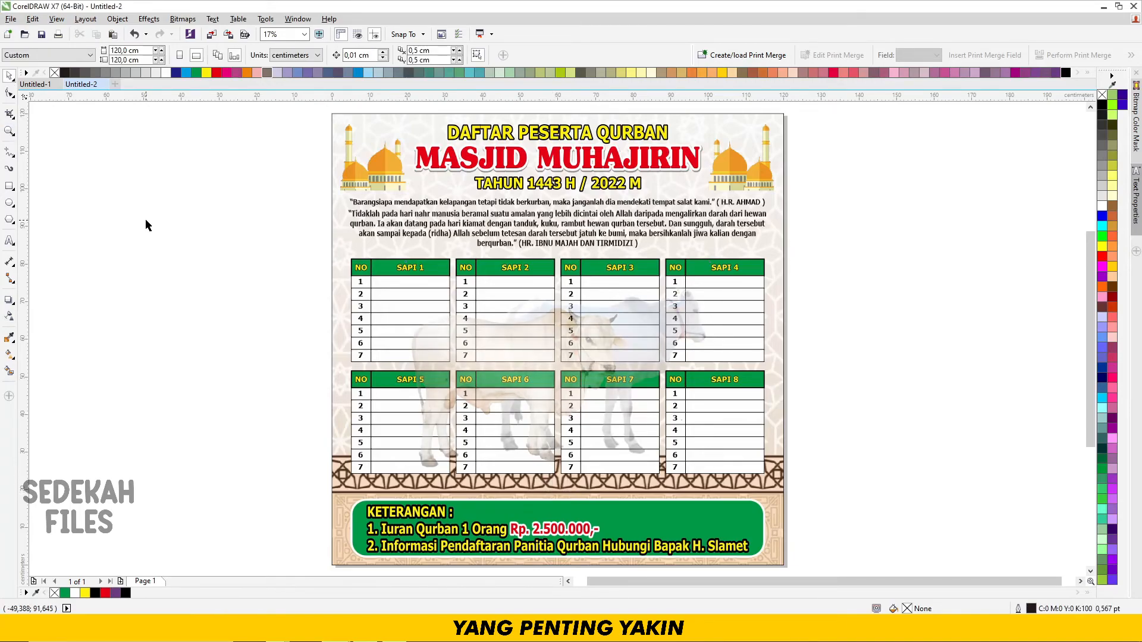
Step: Group all the banner's objects and preview the finished design in full screen
key(ctrl+a)
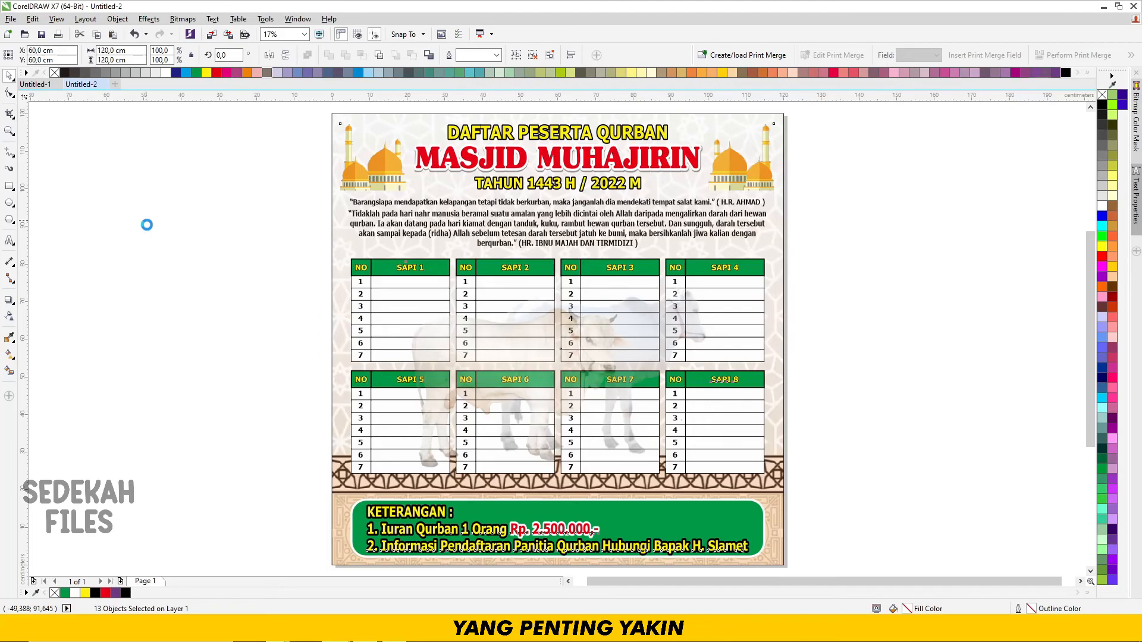
key(ctrl+g)
key(F9)
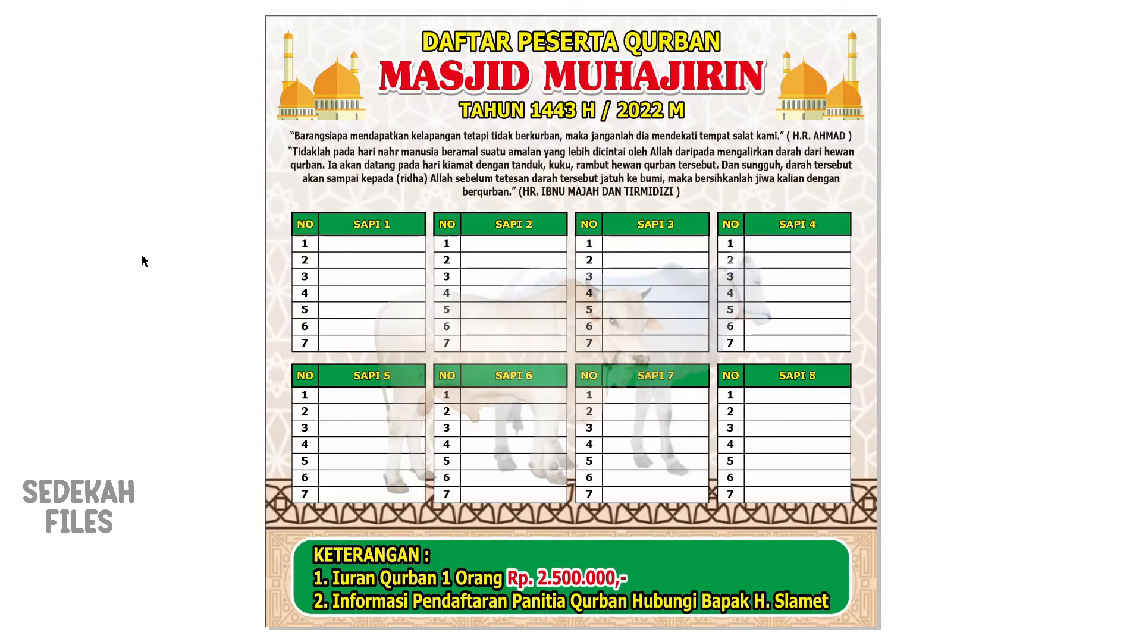